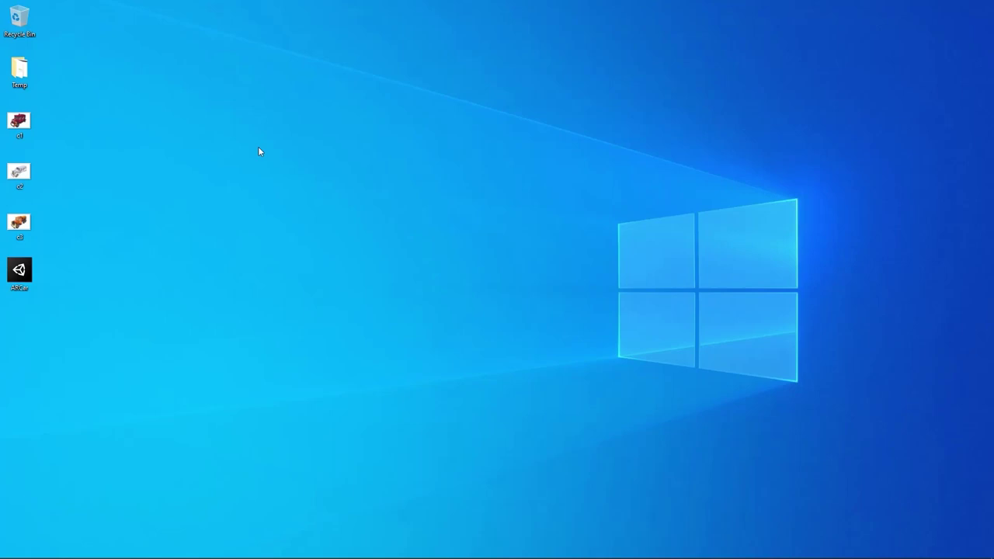
# View the c1 fire truck, c2 hearse and c3 orange tanker pictures in Photos, then close Photos.
pyautogui.doubleClick(24, 124)
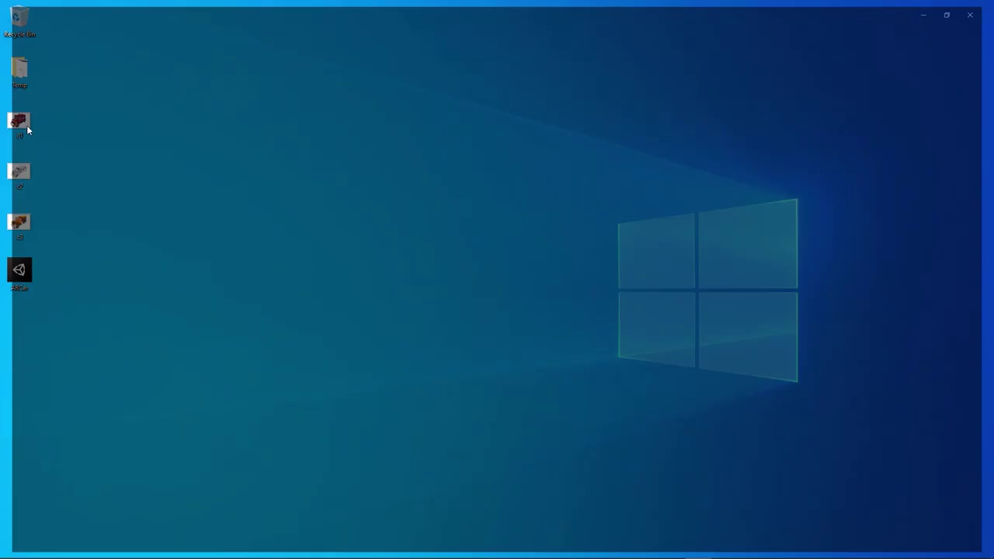
pyautogui.press('Right')
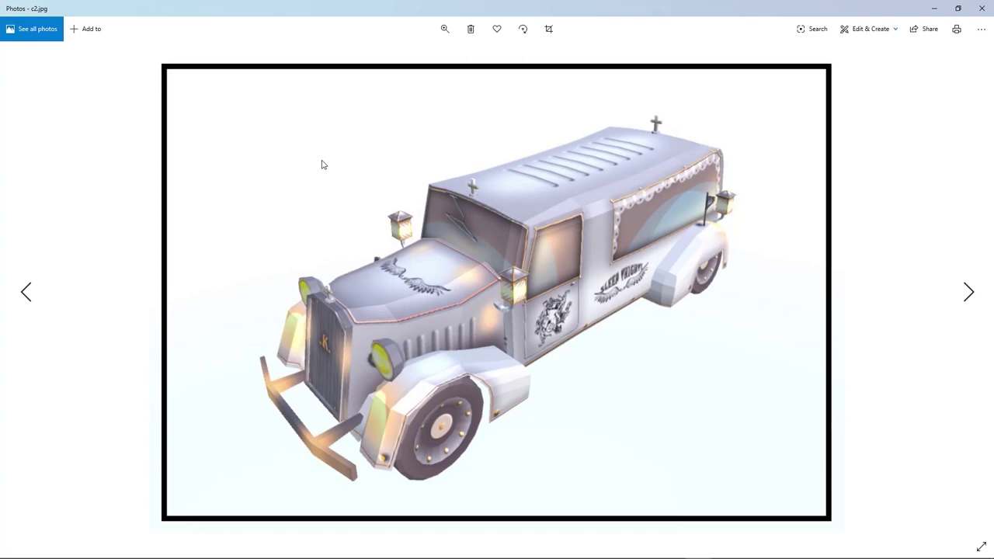
pyautogui.press('Right')
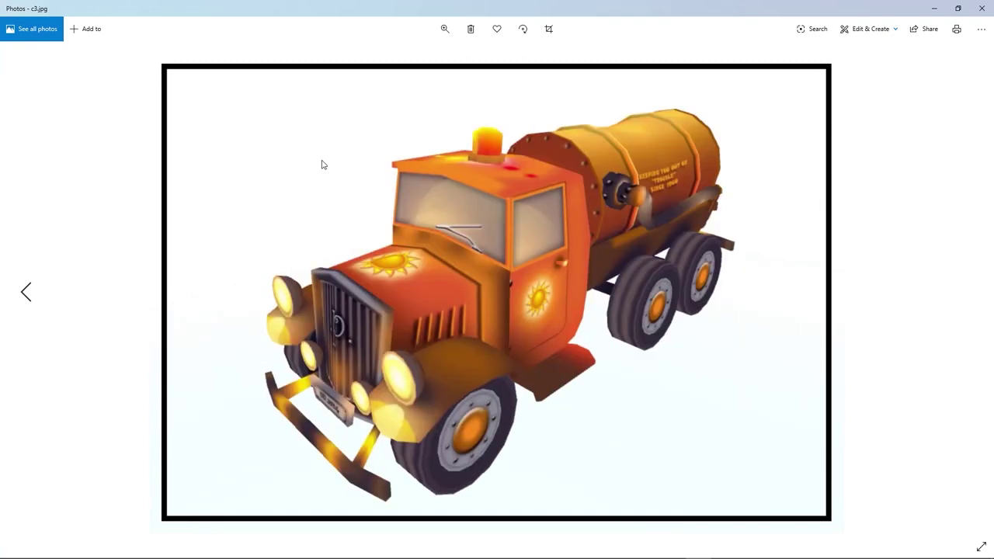
pyautogui.click(981, 9)
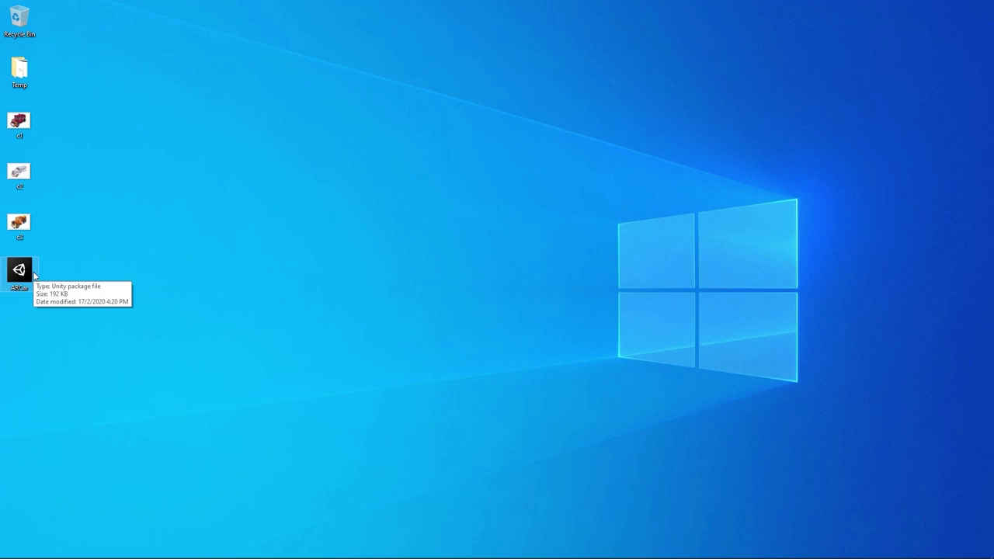
# Create a 3D project named ARCar in Unity Hub and open it in Unity 2019.3.0f6.
pyautogui.hotkey('alt', 'Tab')
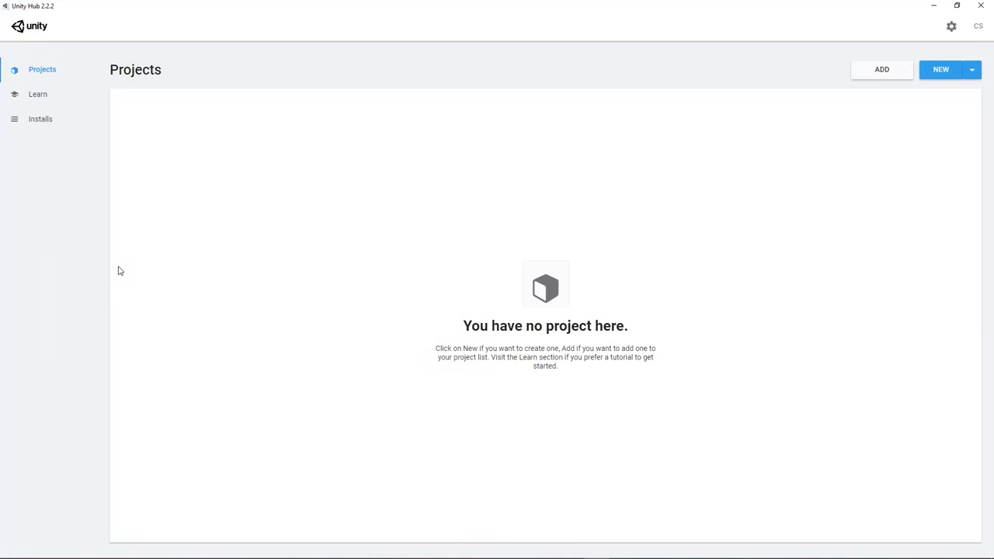
pyautogui.click(940, 73)
pyautogui.moveTo(702, 242); pyautogui.dragTo(606, 171)
pyautogui.moveTo(648, 216); pyautogui.dragTo(536, 221)
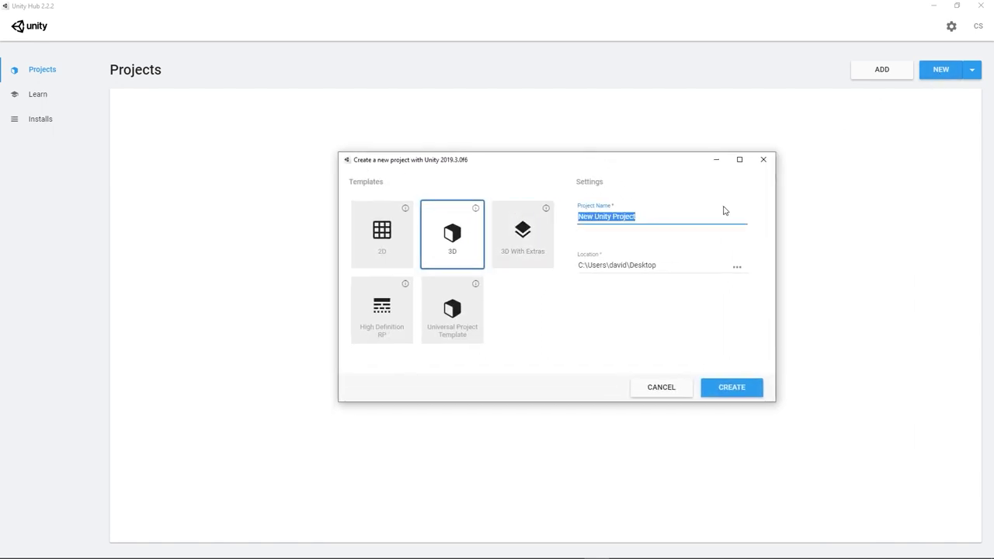
pyautogui.write('AR')
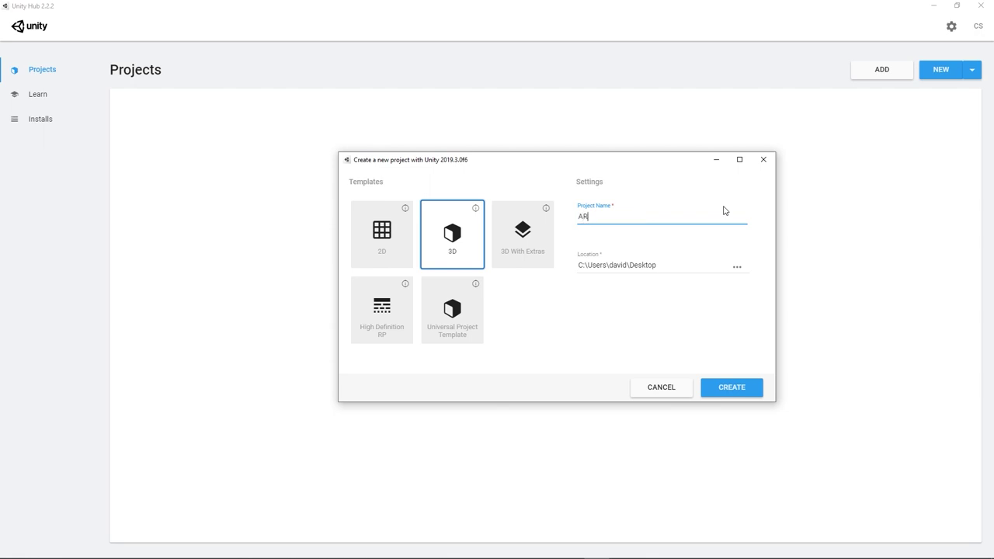
pyautogui.write('Car')
pyautogui.click(749, 392)
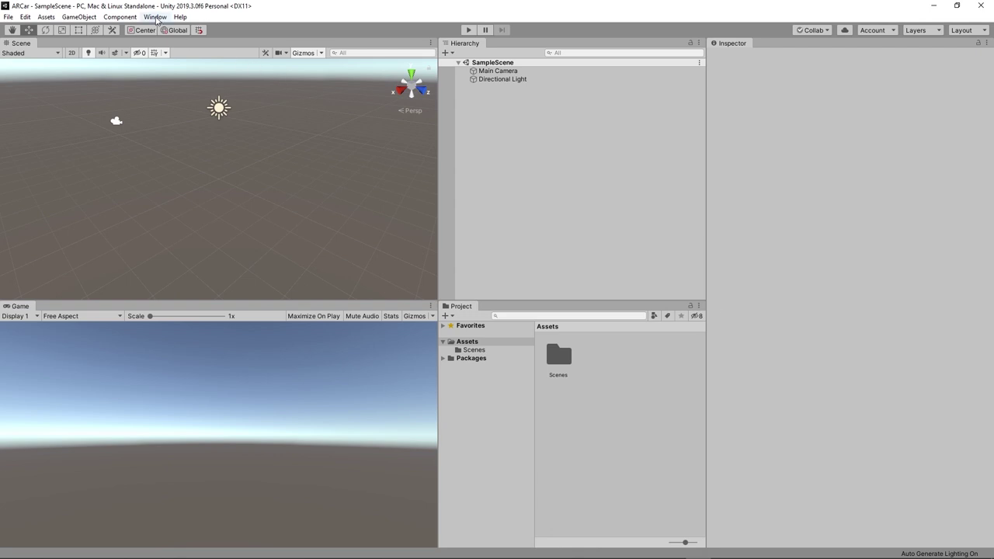
pyautogui.click(155, 17)
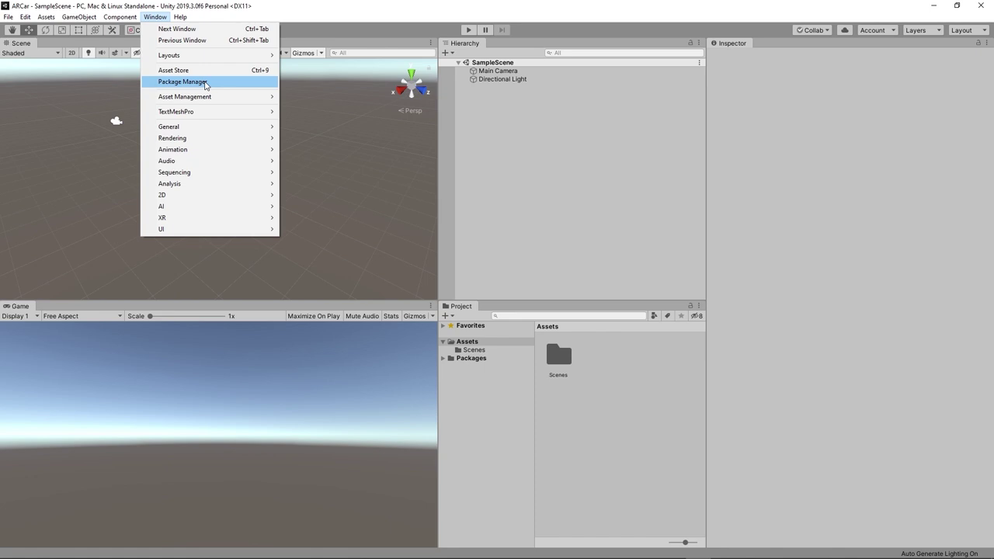
pyautogui.click(205, 84)
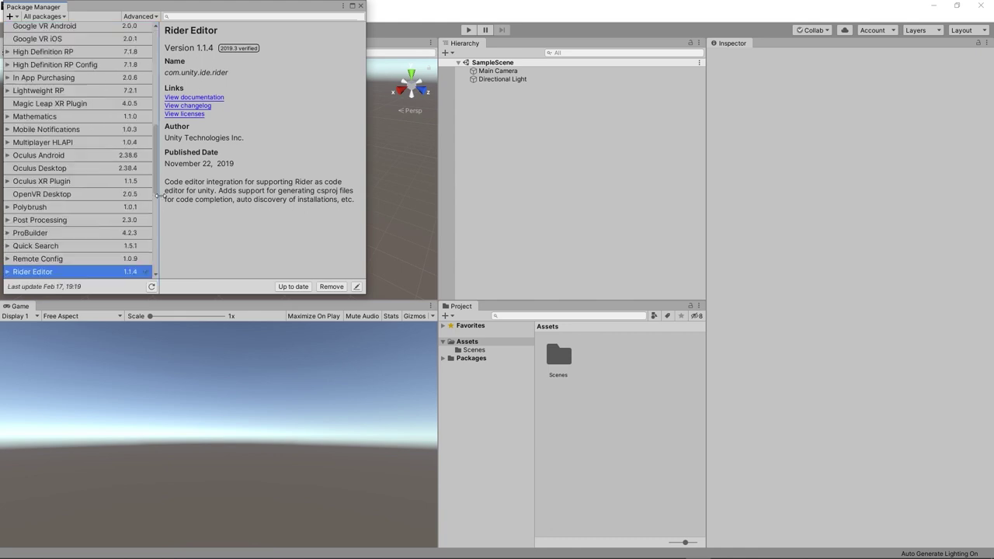
pyautogui.moveTo(158, 124)
pyautogui.mouseDown()
pyautogui.moveTo(148, 206)
pyautogui.moveTo(172, 230)
pyautogui.mouseUp()
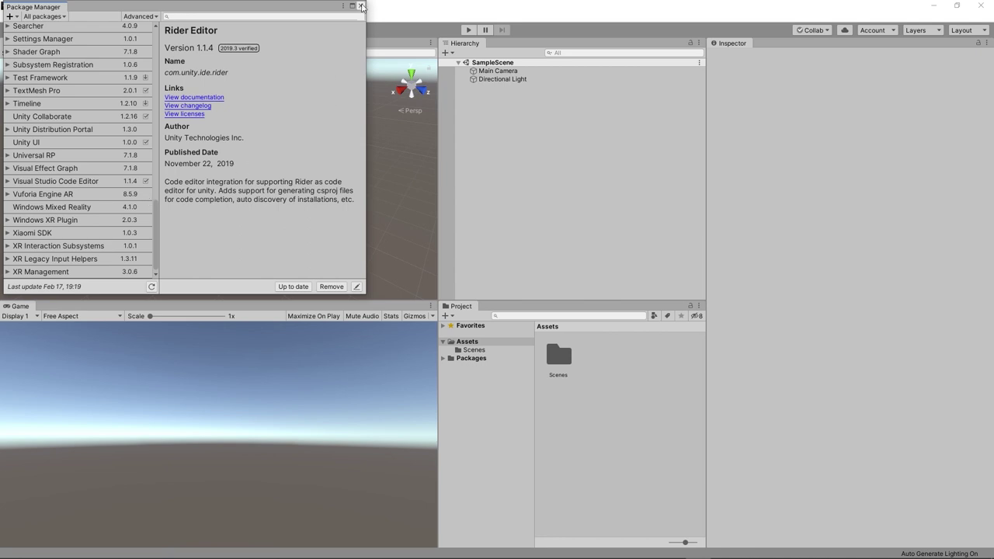
pyautogui.click(360, 5)
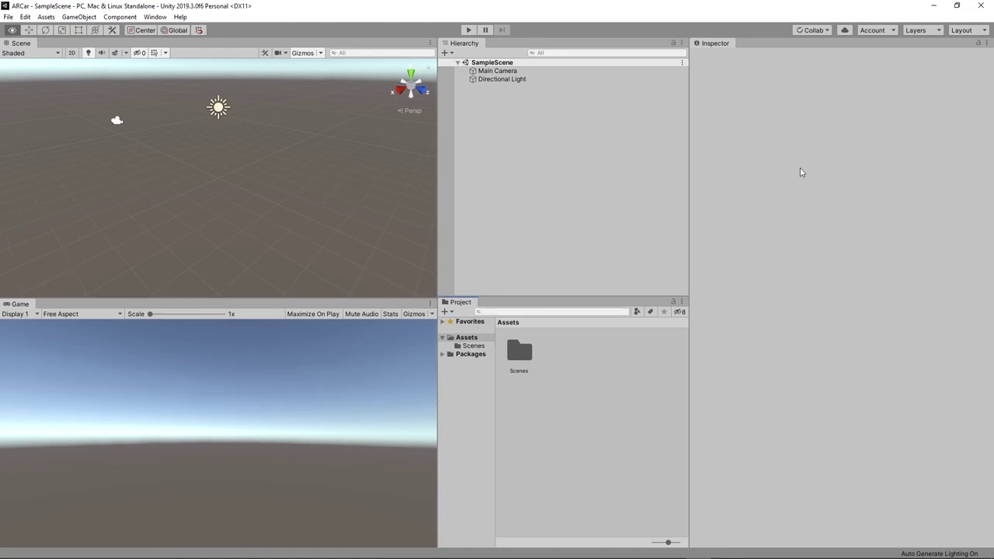
# Download add-vuforia-package-8-6-10.unitypackage from the Vuforia SDK page to the Desktop, accepting the licence.
pyautogui.hotkey('alt', 'Tab')
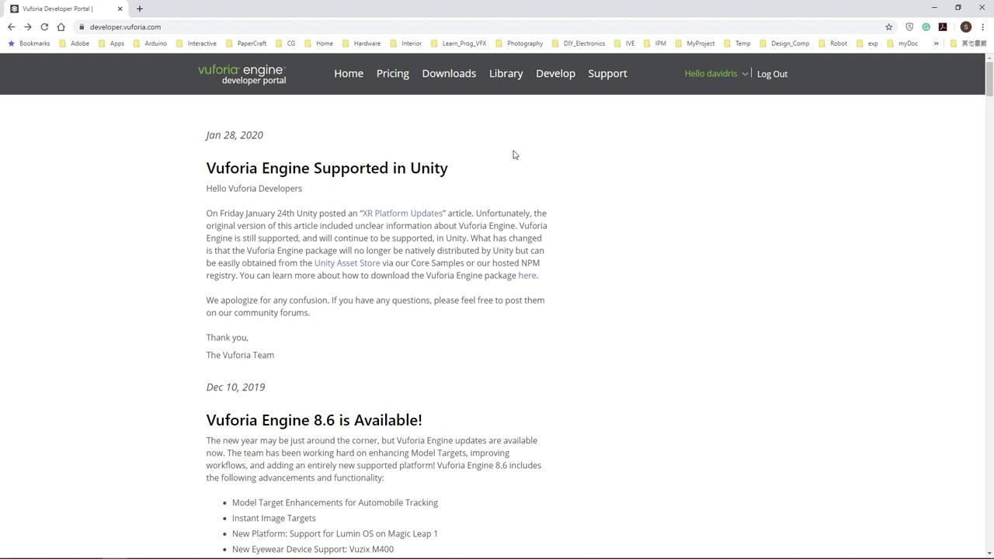
pyautogui.click(451, 82)
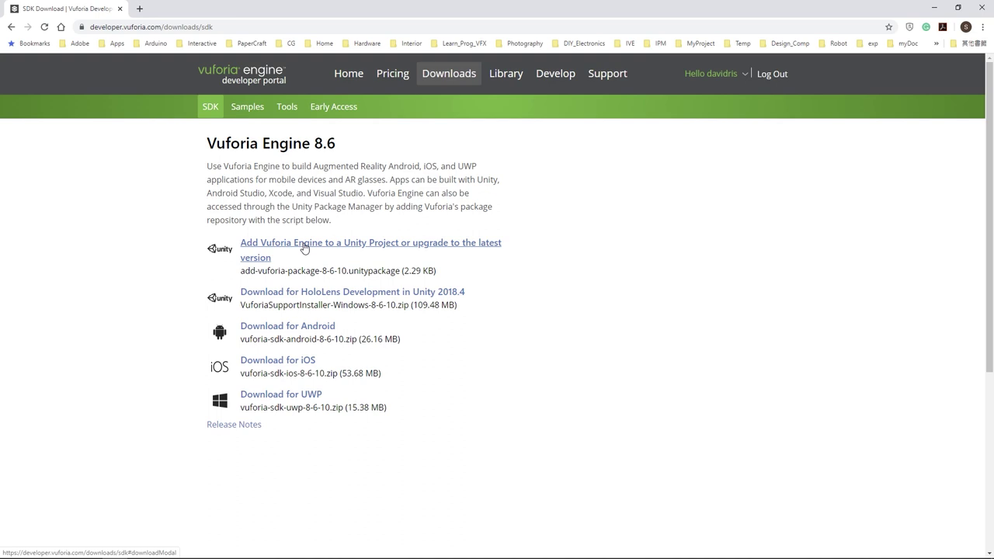
pyautogui.click(305, 247)
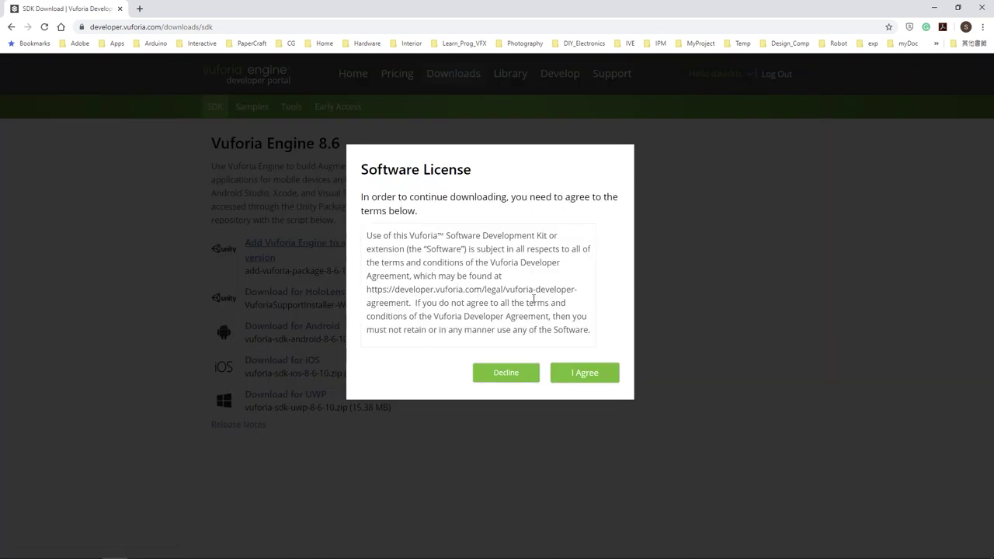
pyautogui.click(602, 377)
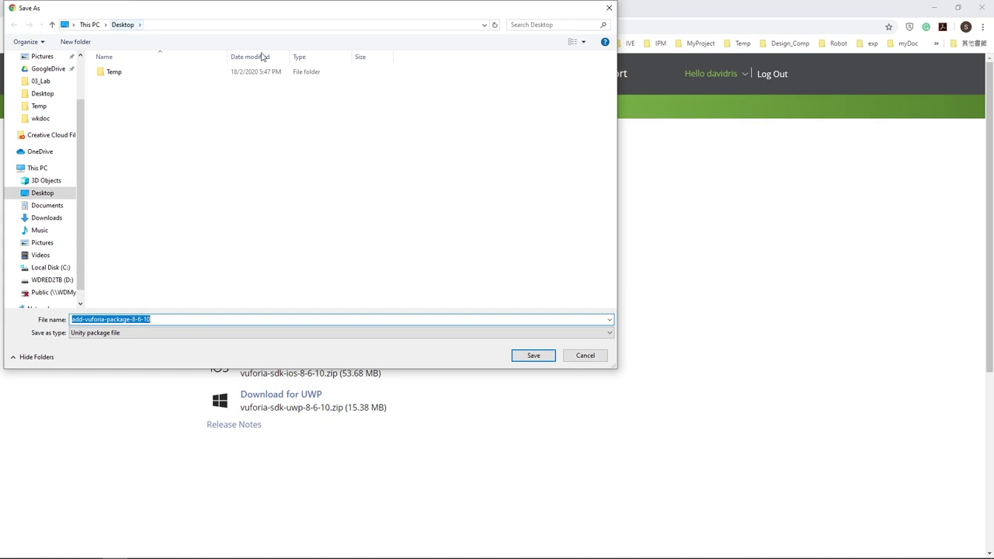
pyautogui.click(534, 355)
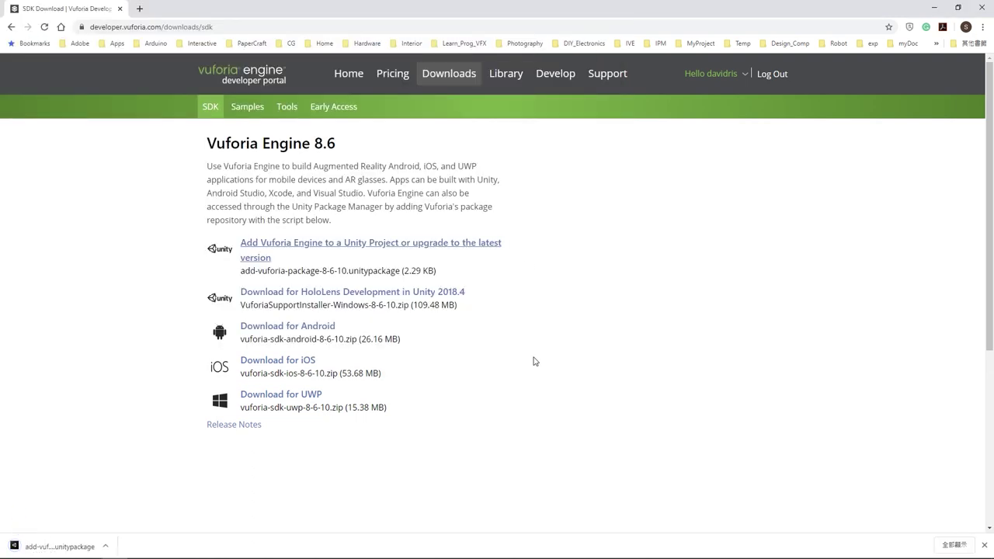
pyautogui.click(934, 10)
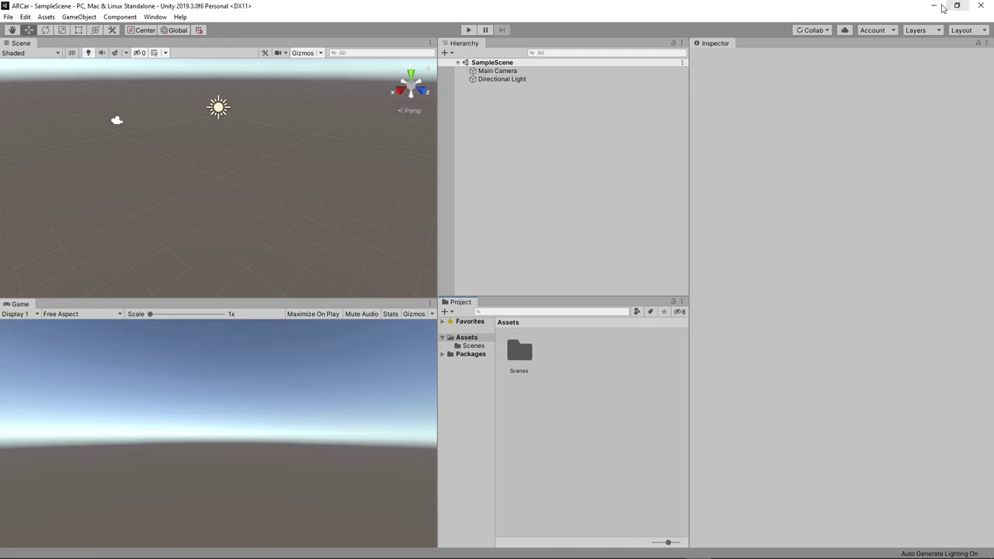
# Import add-vuforia-package-8-6-10 from the desktop into Assets and update to Vuforia Engine 8.6.10.
pyautogui.click(943, 7)
pyautogui.click(27, 169)
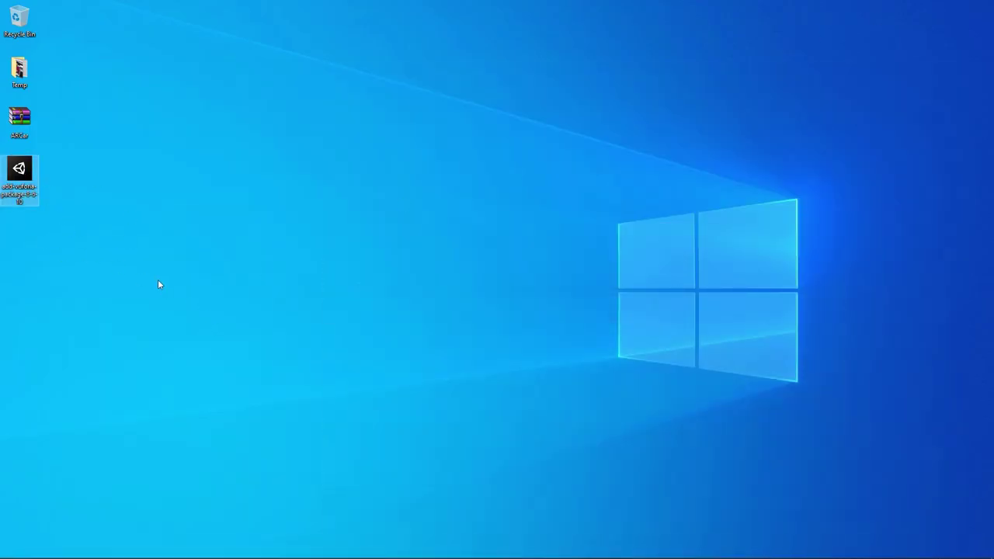
pyautogui.hotkey('alt', 'Tab')
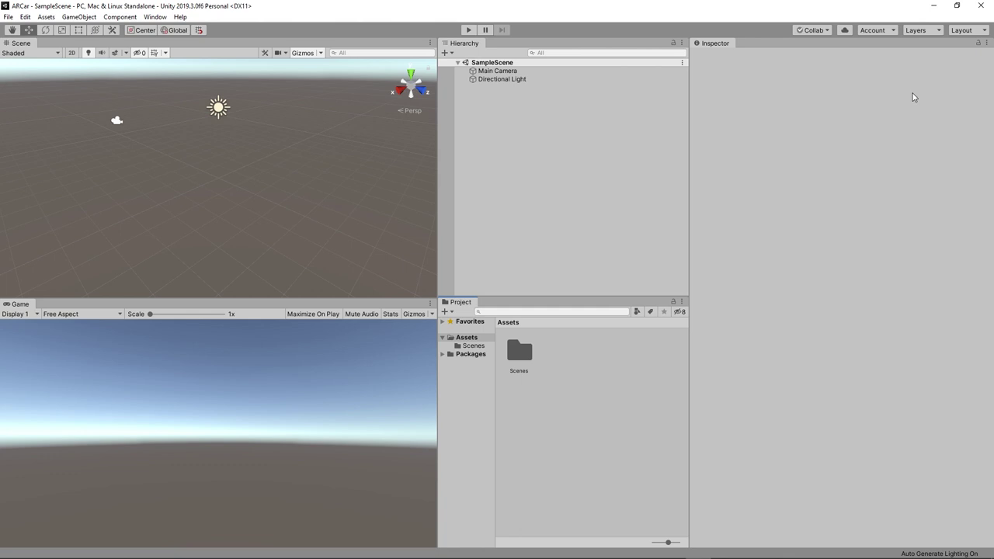
pyautogui.click(956, 5)
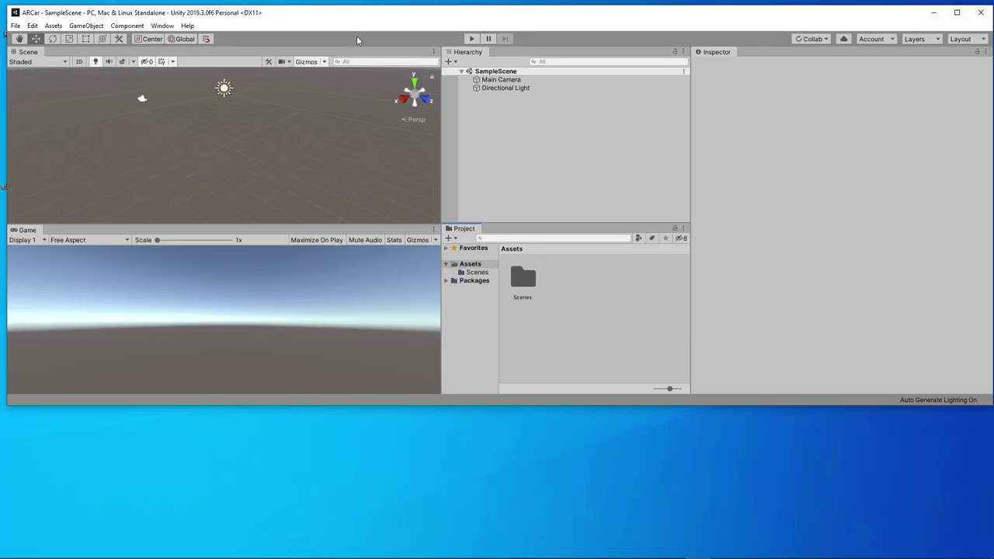
pyautogui.moveTo(7, 400); pyautogui.dragTo(302, 510)
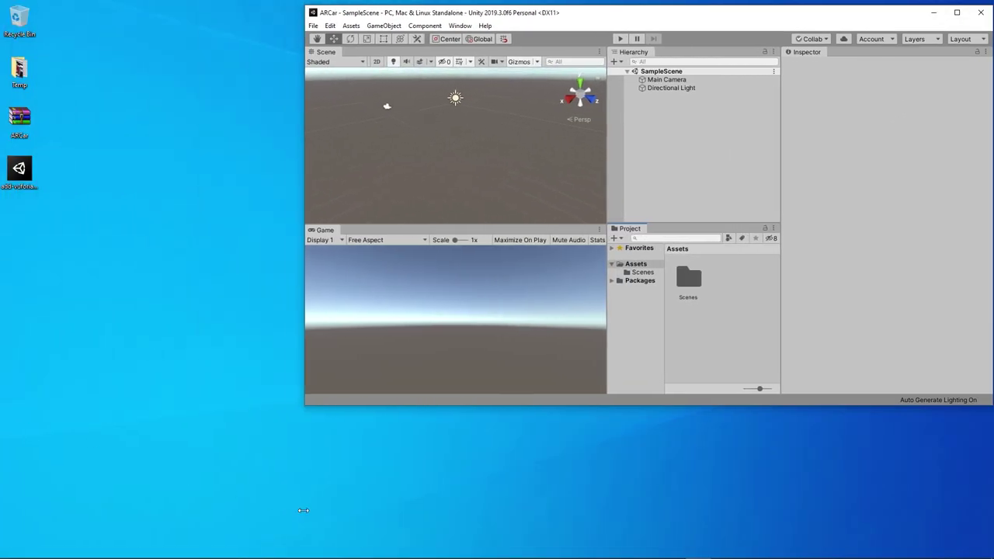
pyautogui.moveTo(20, 171); pyautogui.dragTo(645, 269)
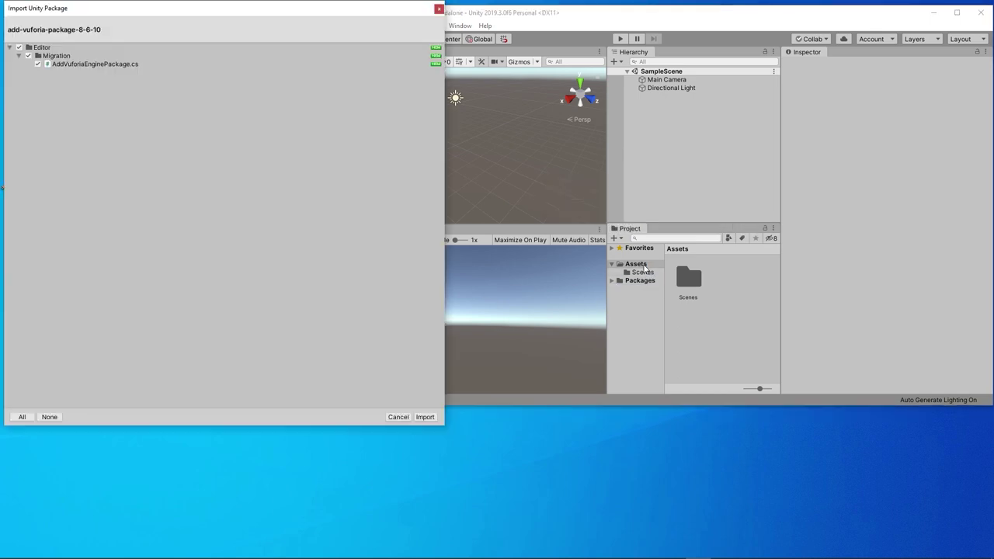
pyautogui.click(426, 417)
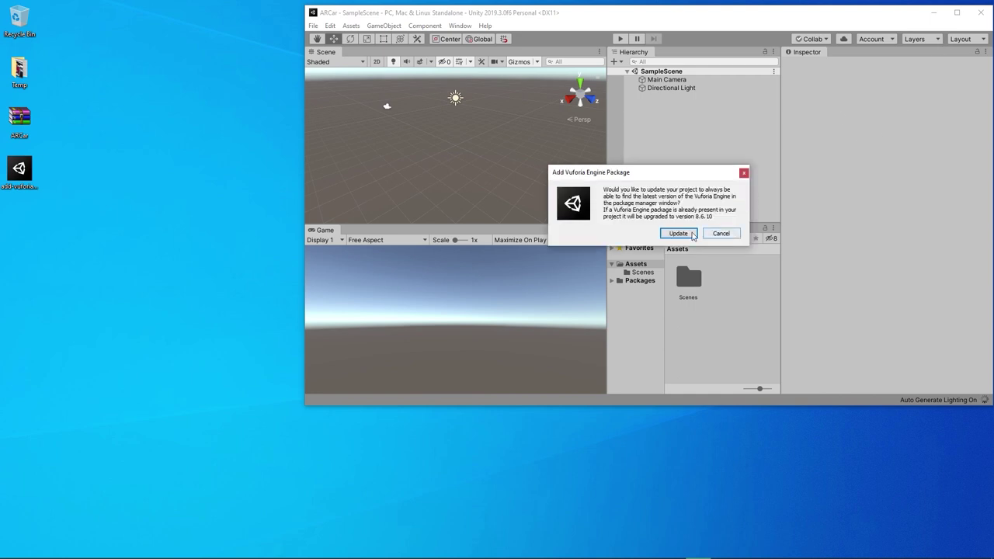
pyautogui.click(682, 234)
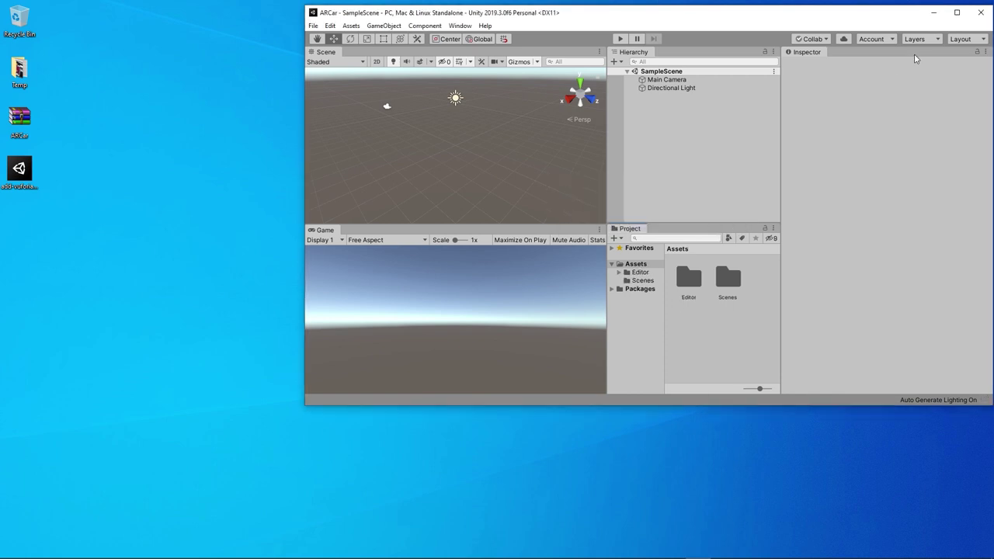
pyautogui.click(957, 13)
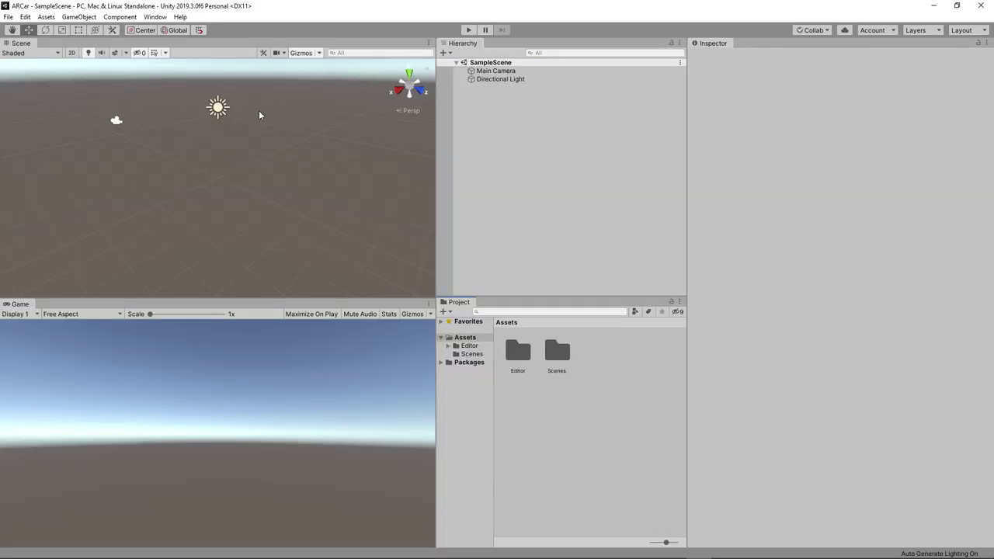
# Check in Package Manager that Vuforia Engine AR is installed at version 8.6.10.
pyautogui.click(155, 16)
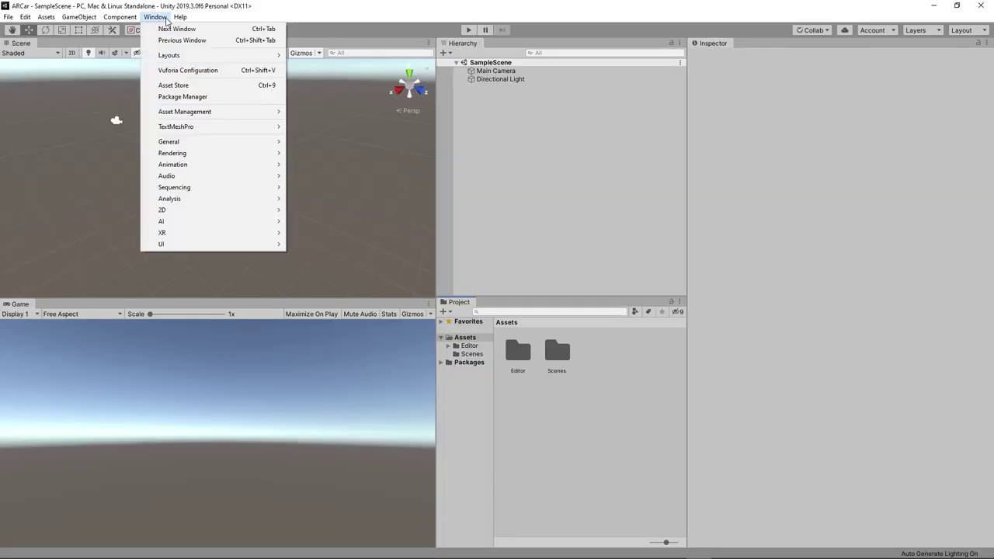
pyautogui.click(221, 99)
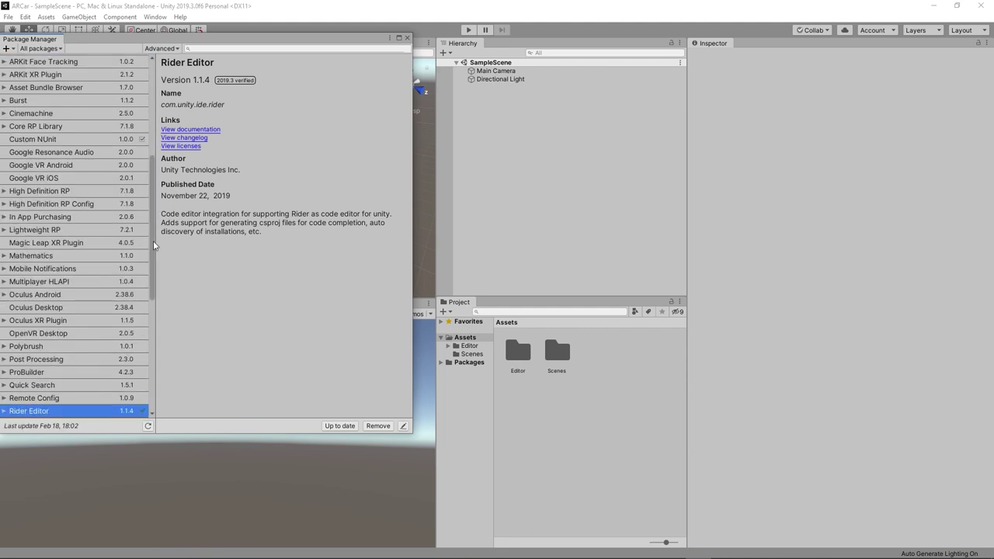
pyautogui.scroll(-5, 153, 258)
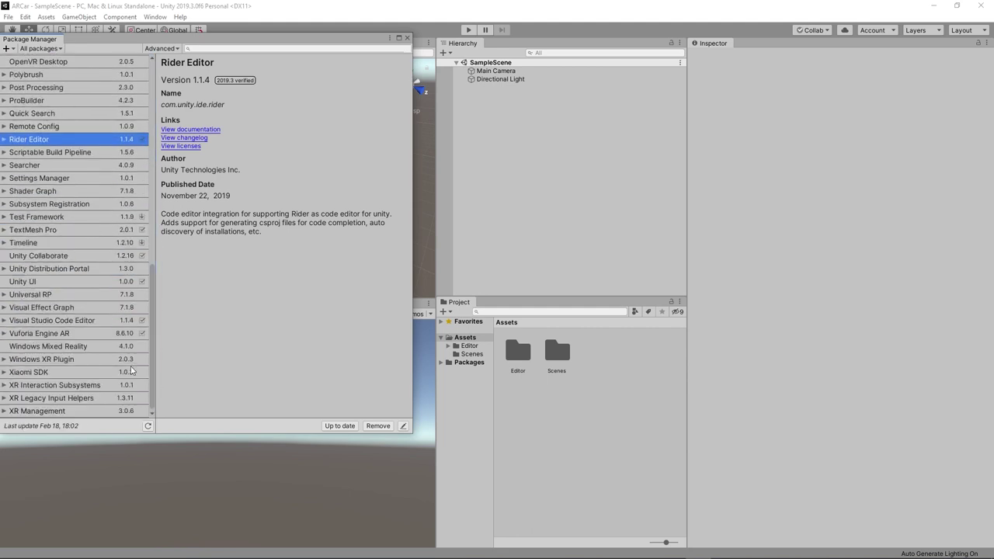
pyautogui.click(68, 336)
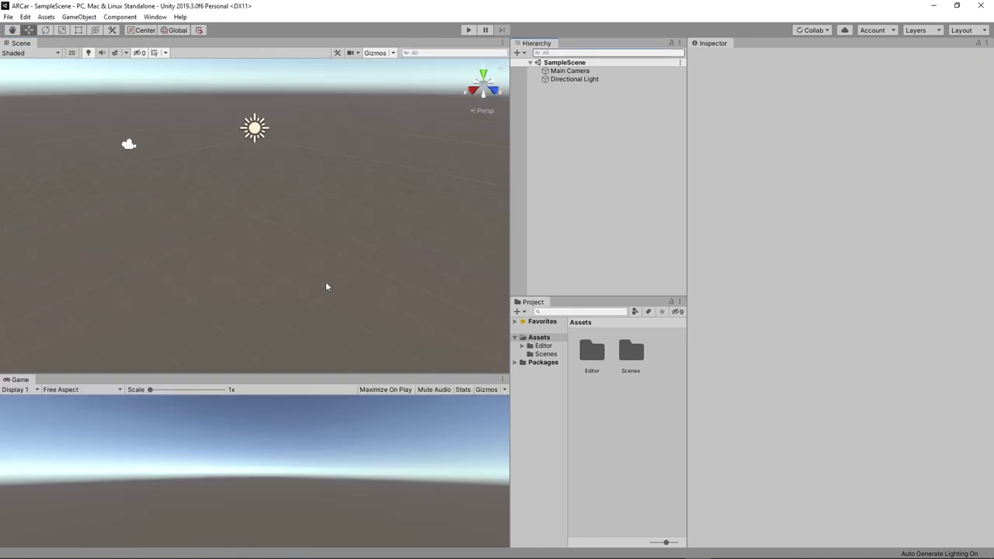
pyautogui.click(155, 18)
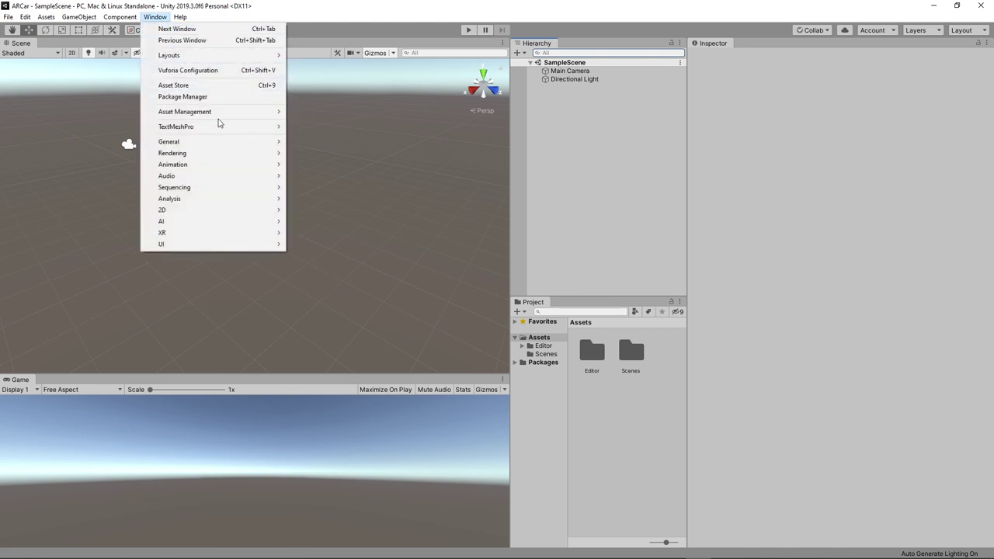
# Find 'low poly cartoon cars' in the Asset Store and import the pack without its Scenes folder.
pyautogui.click(208, 86)
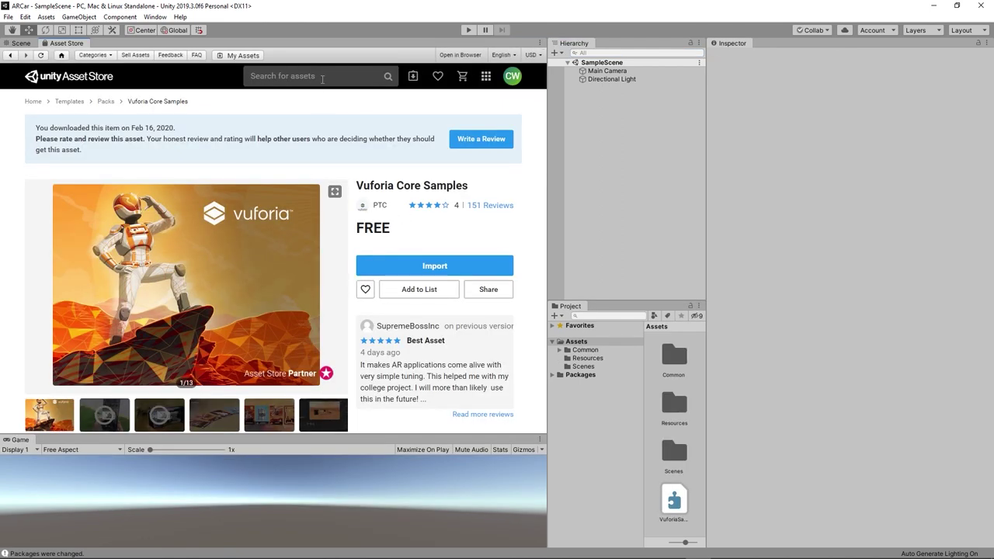
pyautogui.click(323, 82)
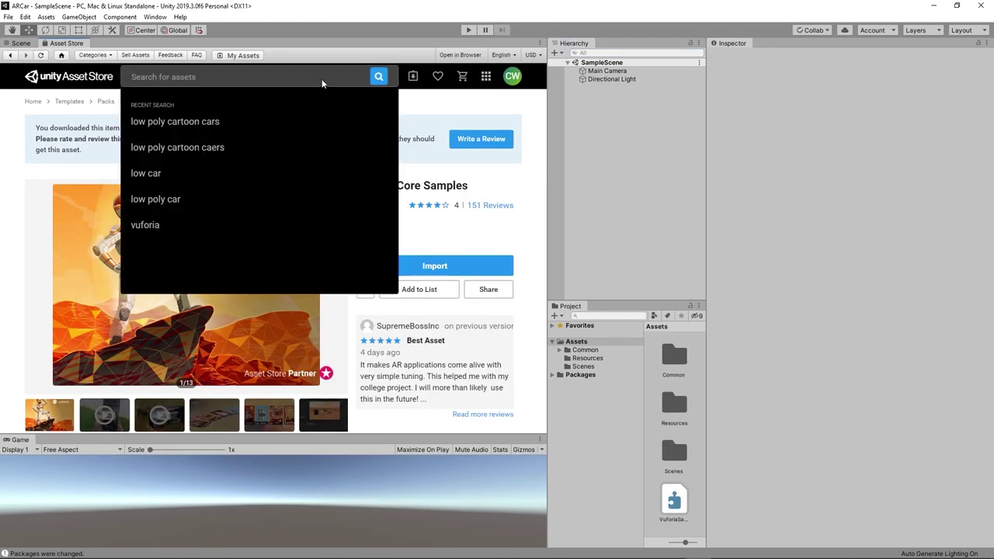
pyautogui.write('lo')
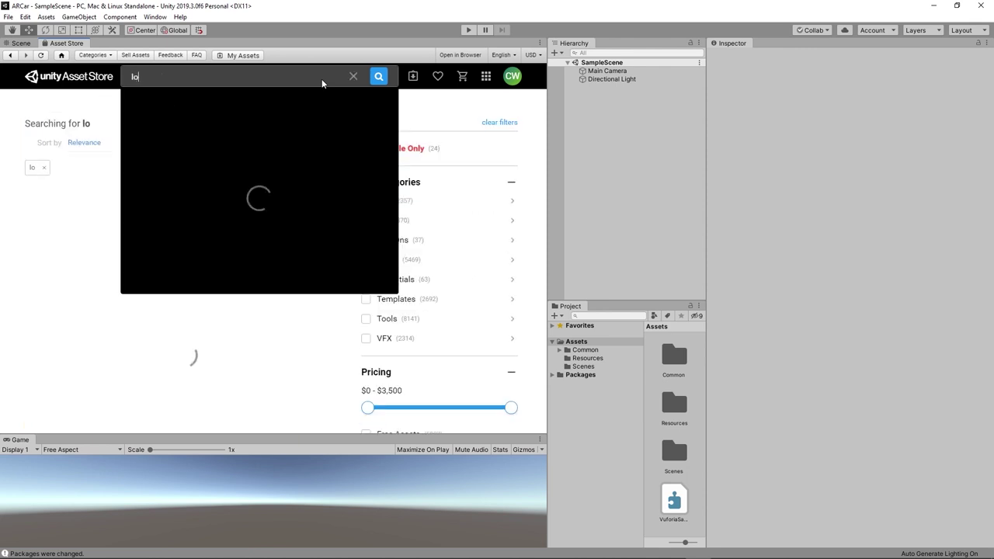
pyautogui.write('w p')
pyautogui.write('ol')
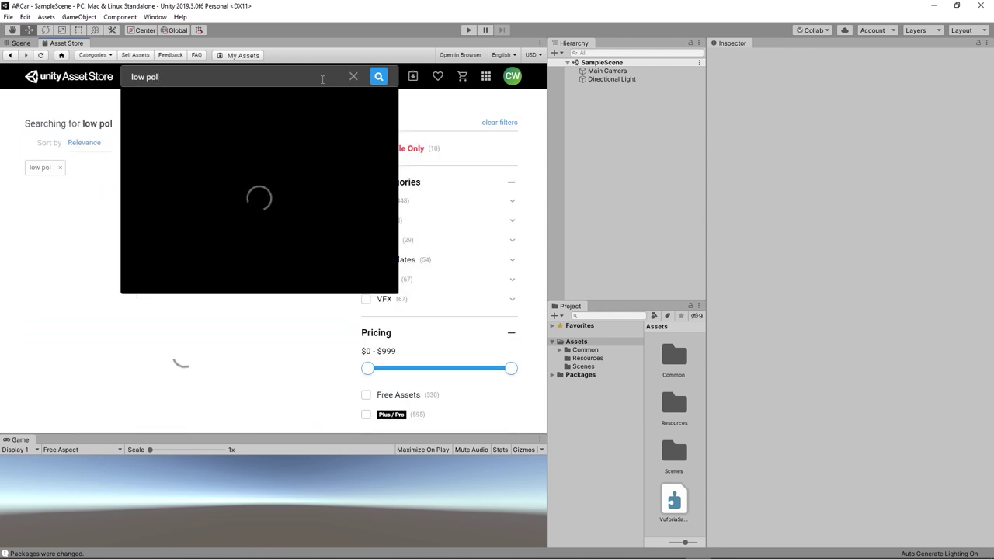
pyautogui.write('y ca')
pyautogui.write('rtoon')
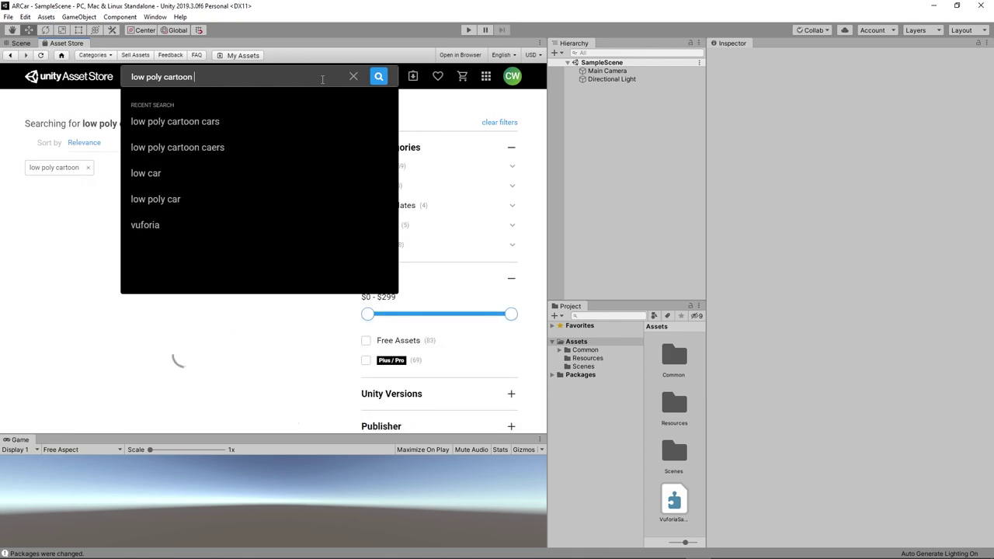
pyautogui.write(' cars')
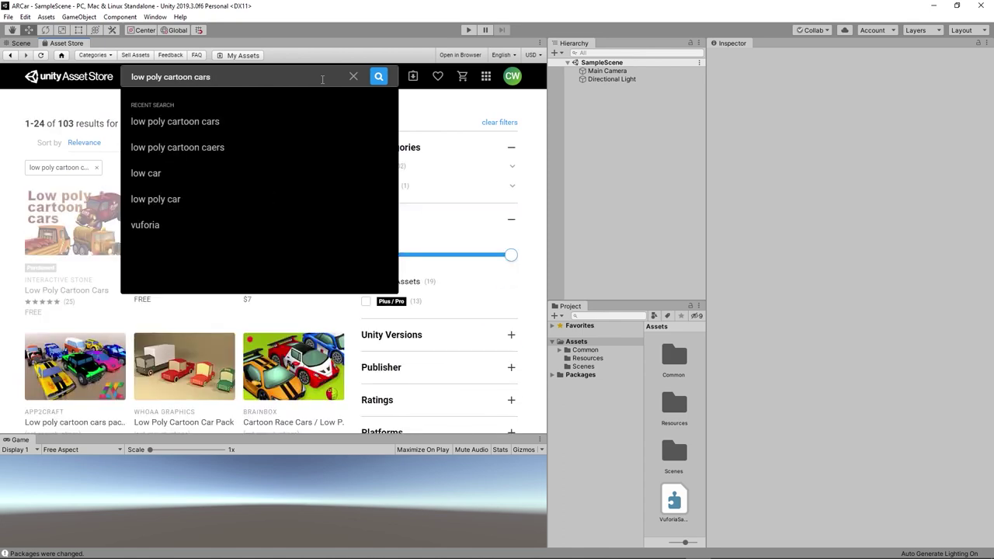
pyautogui.press('Return')
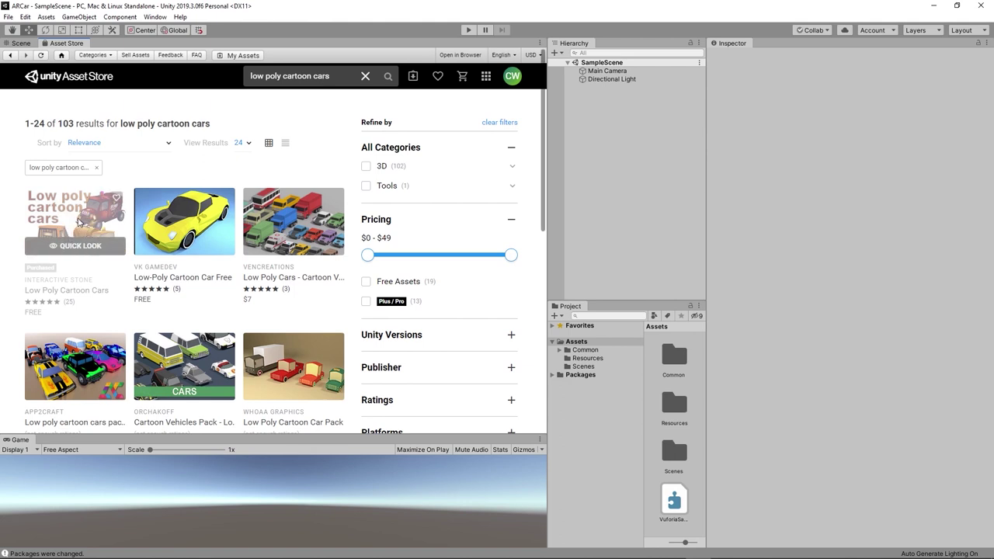
pyautogui.click(78, 223)
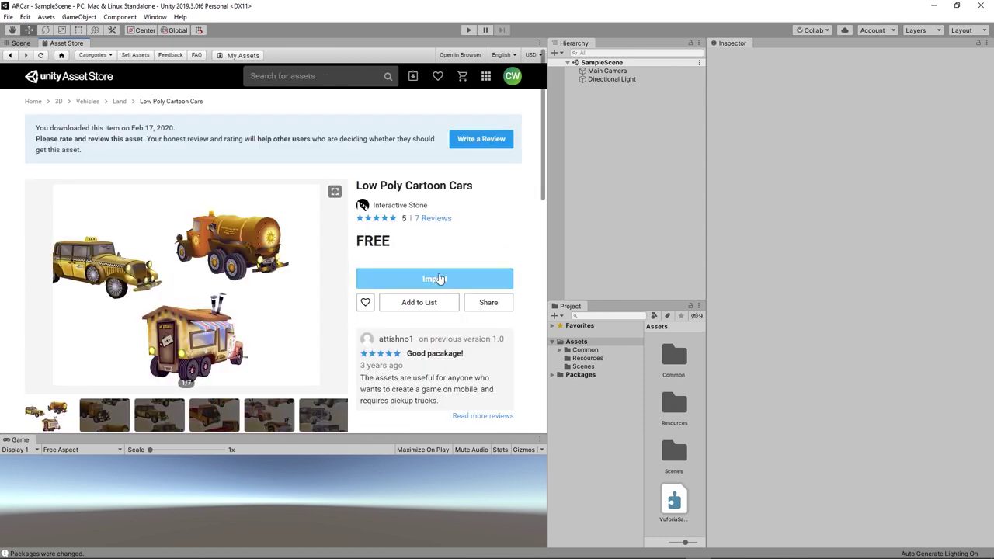
pyautogui.click(439, 278)
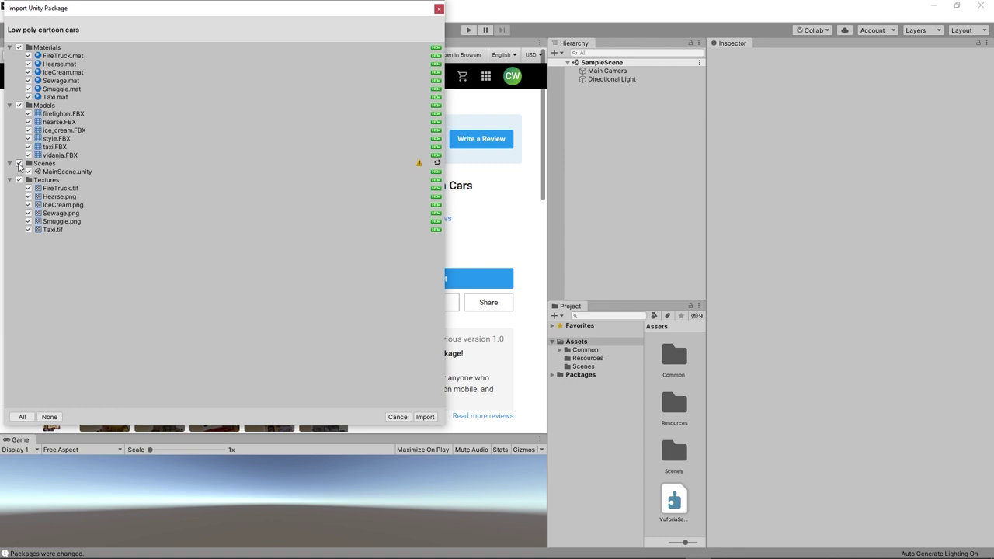
pyautogui.click(19, 164)
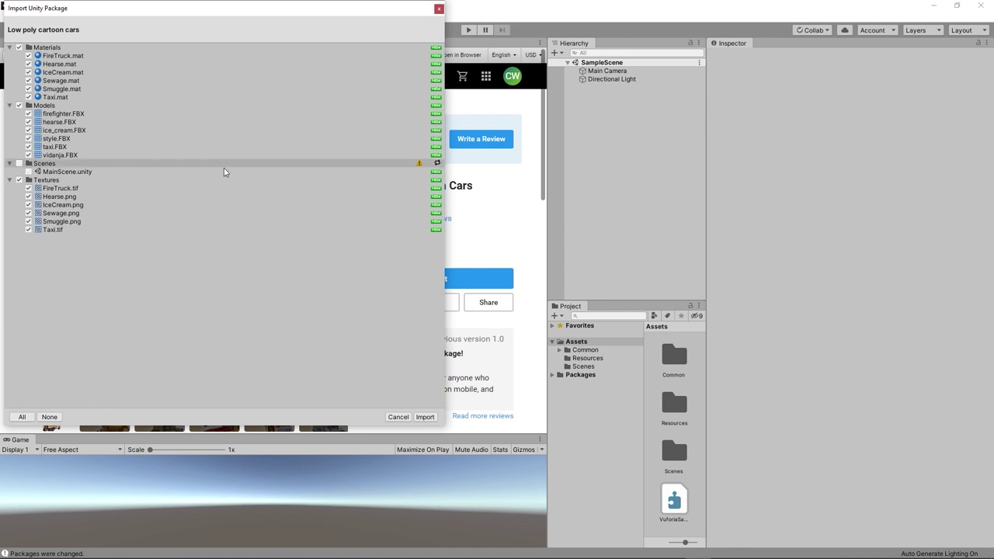
pyautogui.click(432, 420)
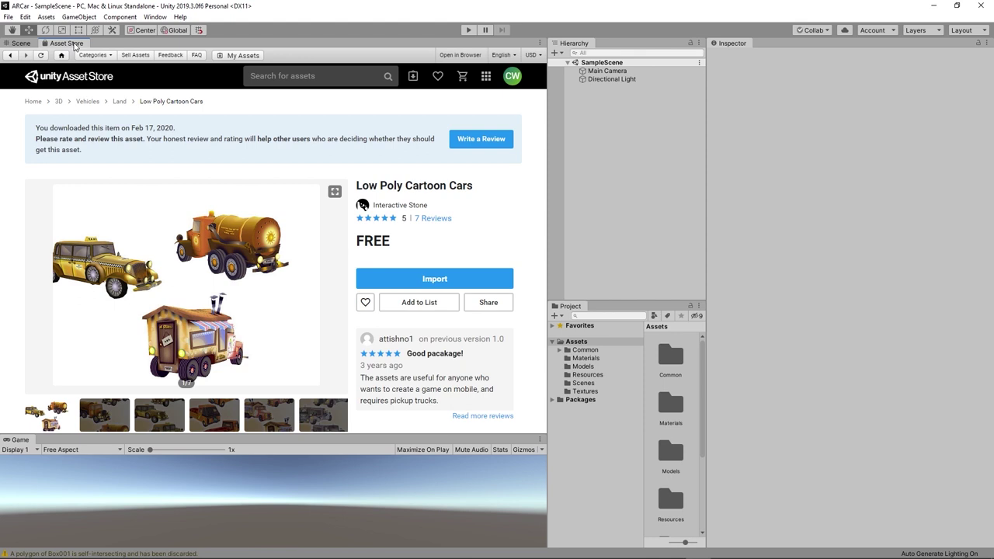
# Close the Asset Store, enlarge the Game view and Hierarchy panels, and delete Main Camera.
pyautogui.rightClick(75, 45)
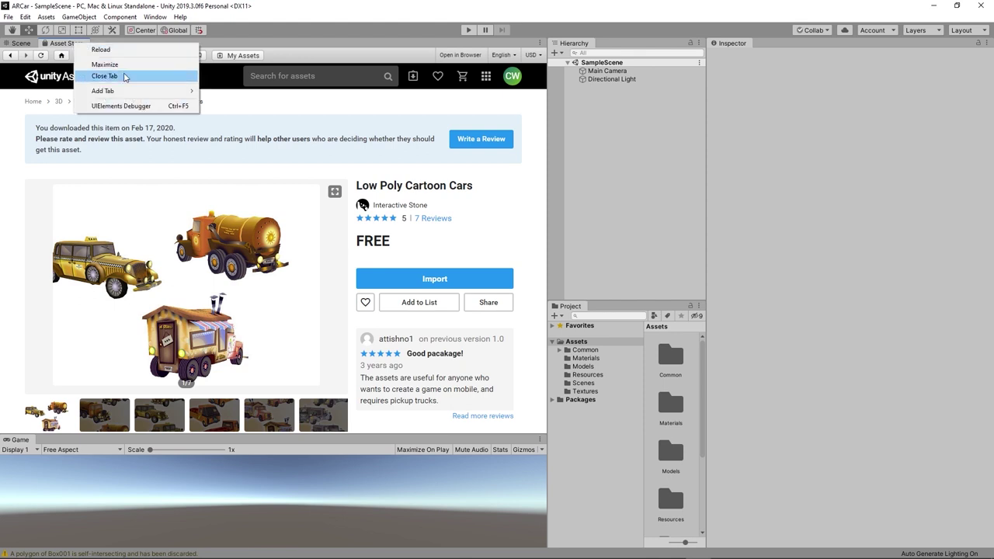
pyautogui.click(124, 76)
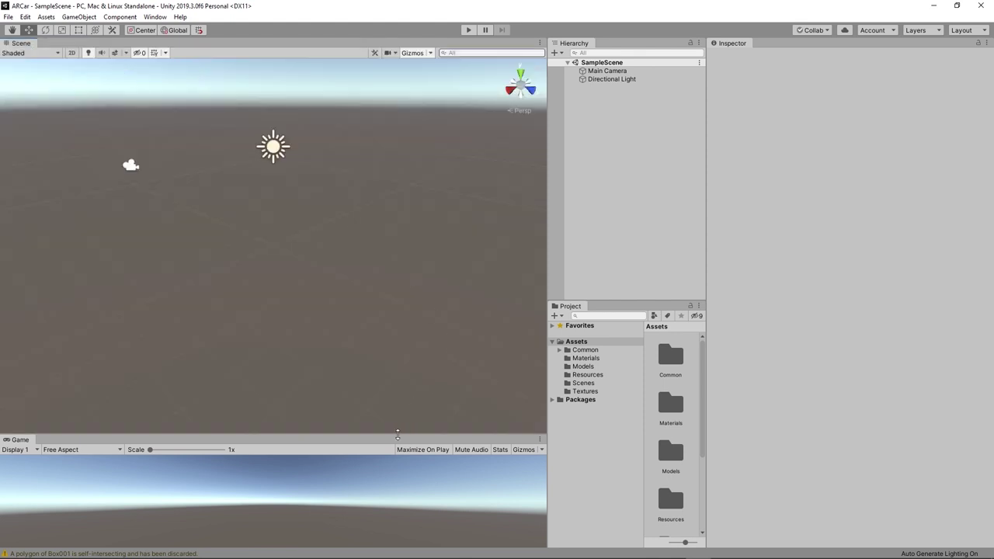
pyautogui.moveTo(398, 435); pyautogui.dragTo(388, 299)
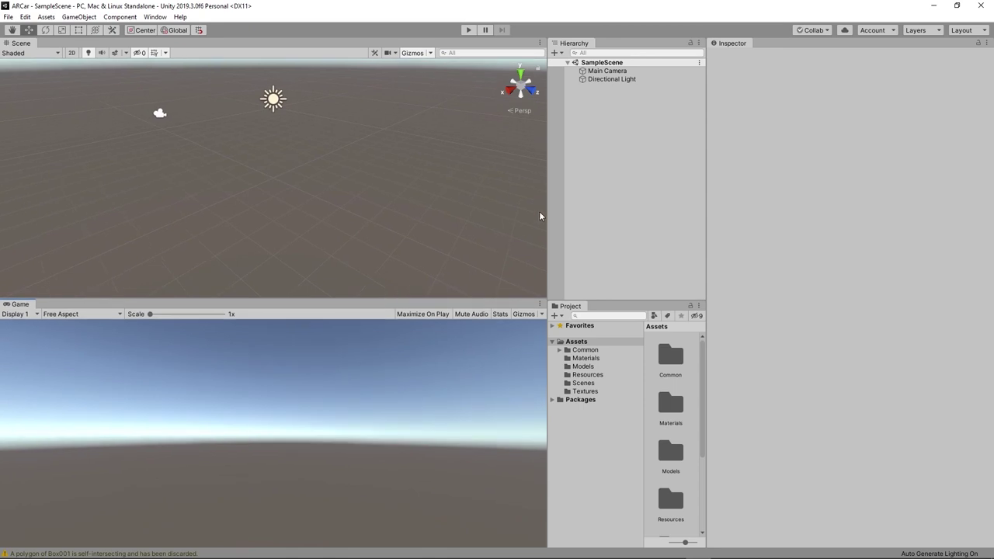
pyautogui.moveTo(547, 209); pyautogui.dragTo(414, 208)
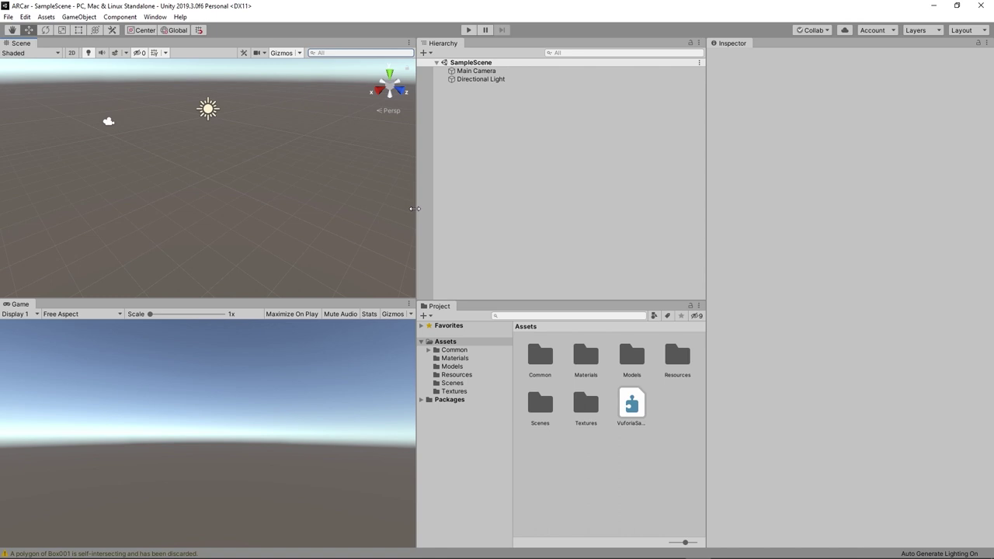
pyautogui.click(486, 73)
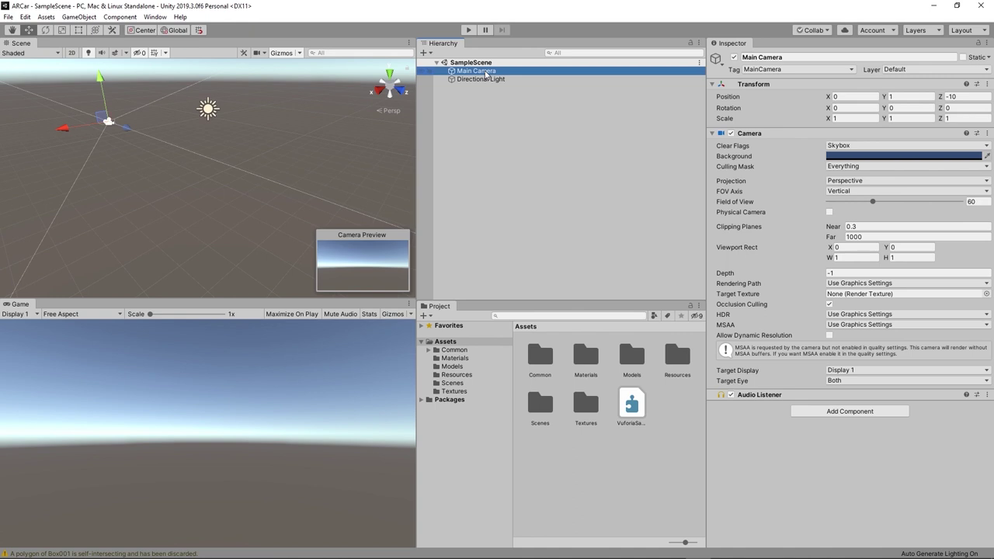
pyautogui.press('Delete')
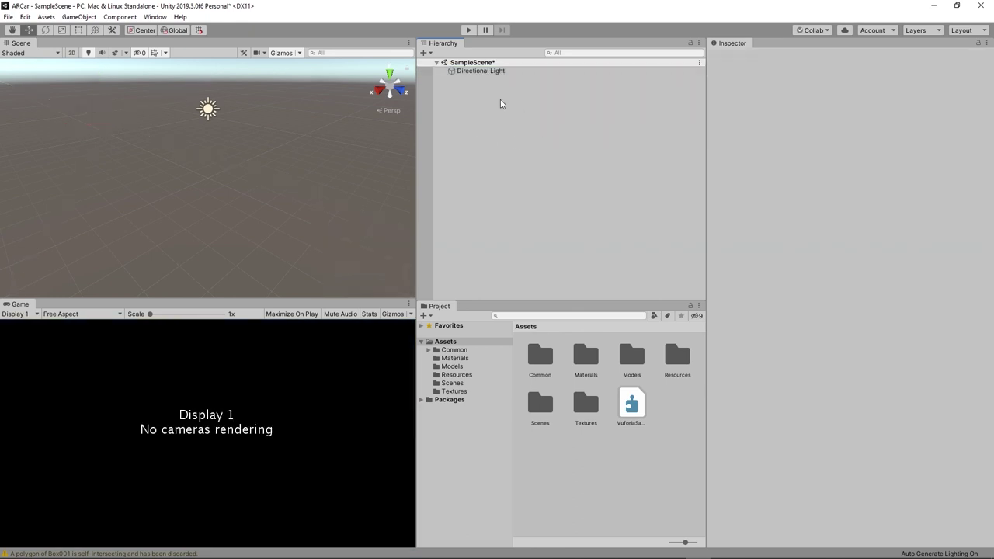
# Add a Vuforia Engine AR Camera object to the SampleScene Hierarchy.
pyautogui.rightClick(458, 110)
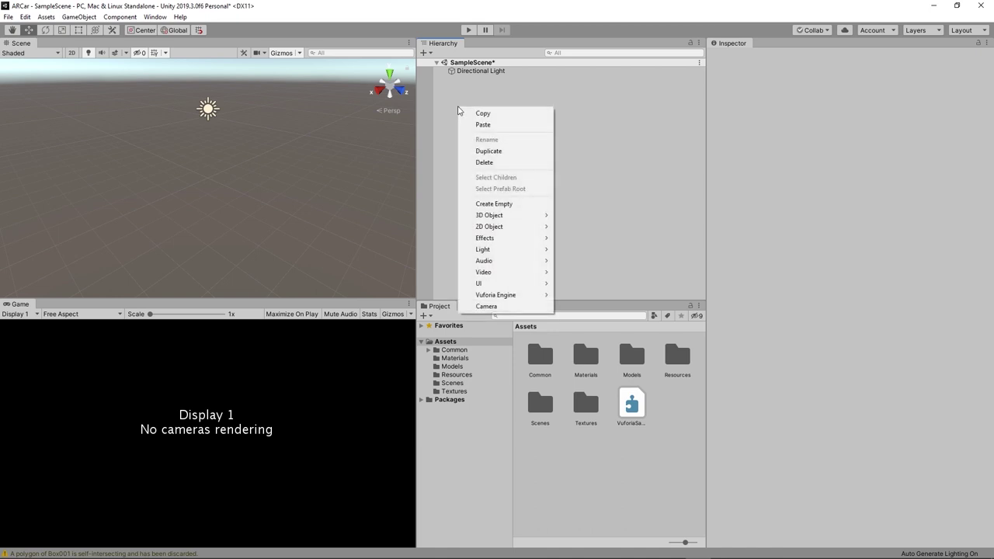
pyautogui.moveTo(530, 296)
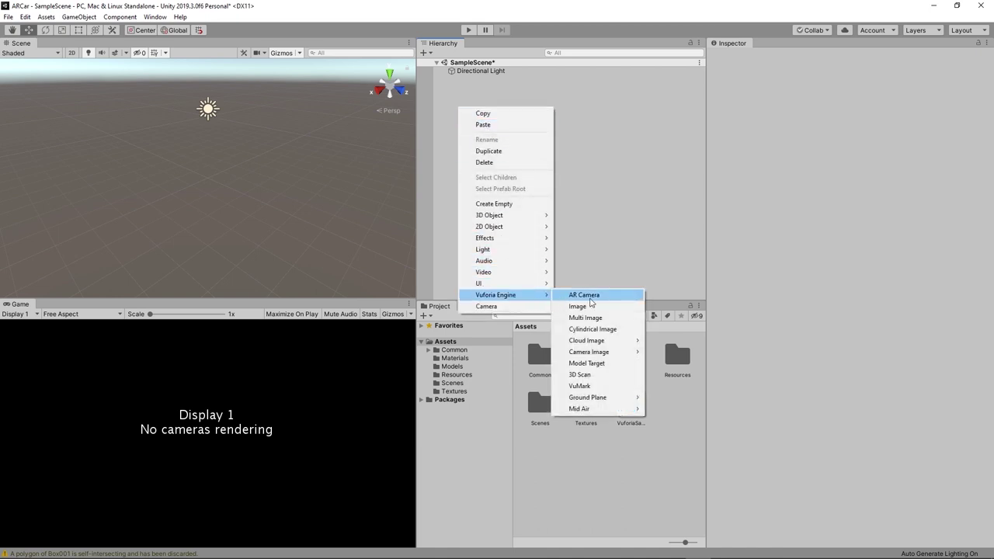
pyautogui.click(595, 298)
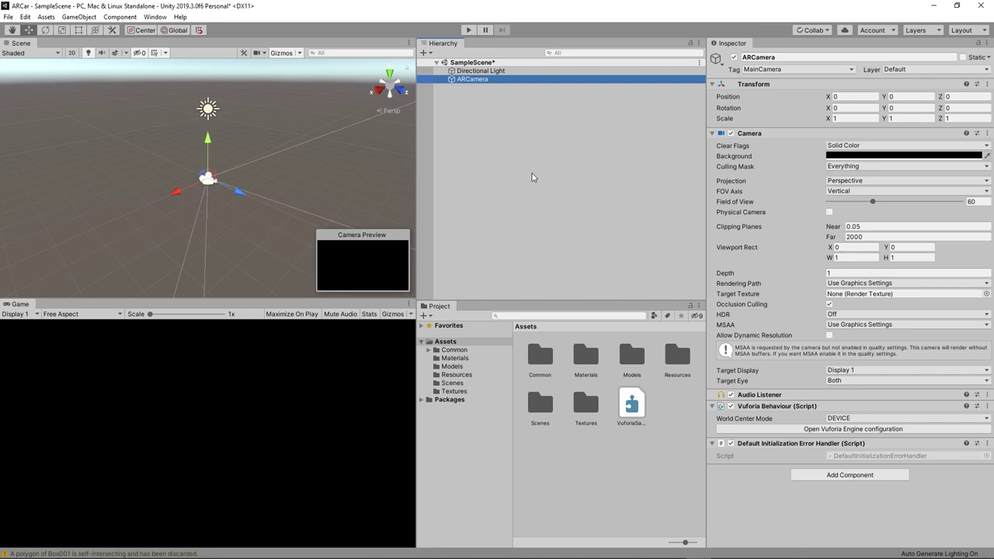
# Import the ARCar target database package from the desktop into the Unity project.
pyautogui.click(956, 6)
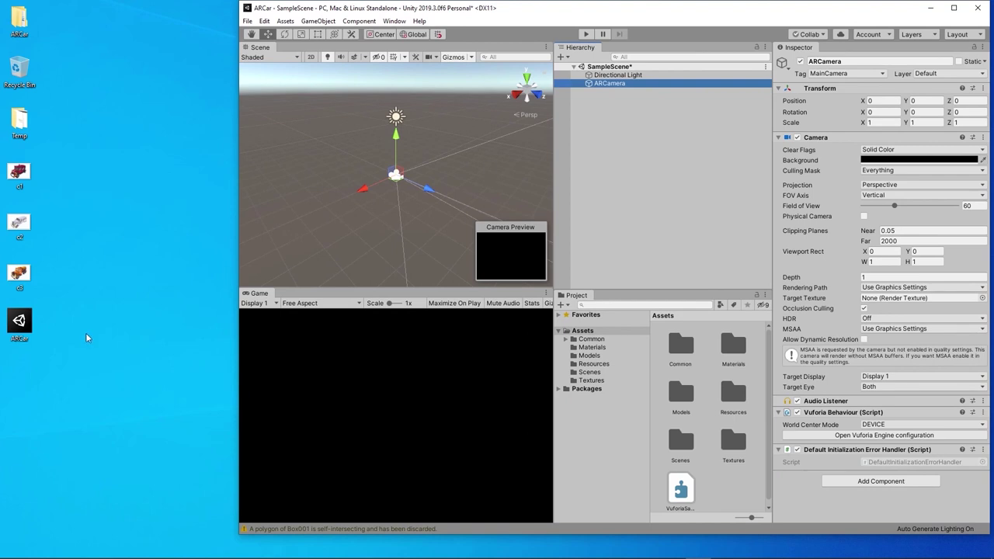
pyautogui.moveTo(22, 328); pyautogui.dragTo(593, 334)
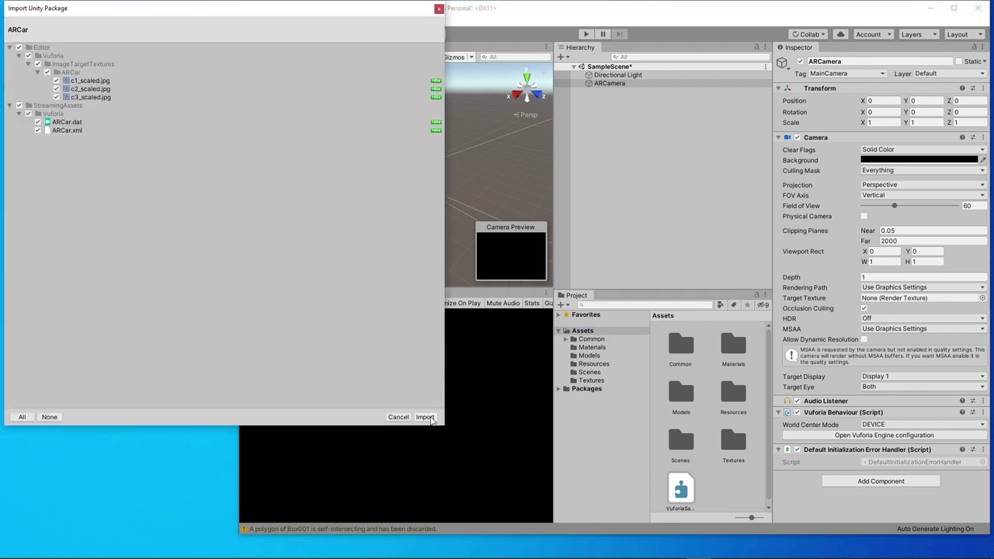
pyautogui.click(424, 416)
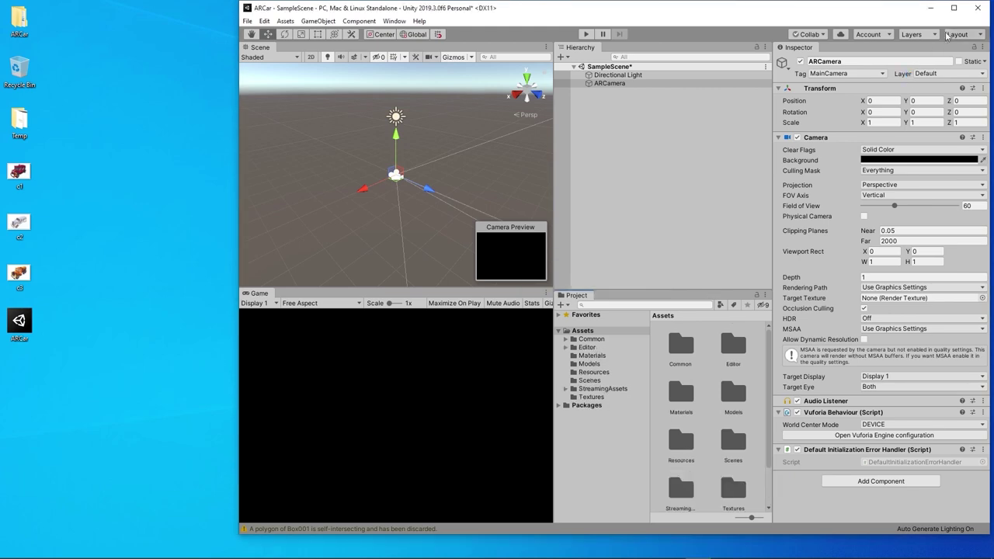
pyautogui.click(954, 7)
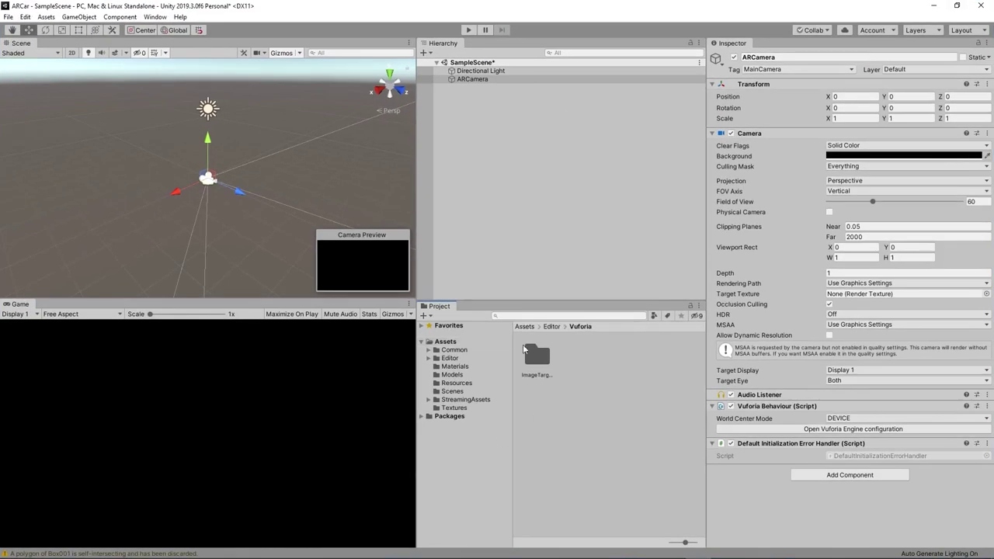
# Browse the ARCar images in Editor > Vuforia > ImageTargetTextures, then select Resources > VuforiaConfiguration.
pyautogui.click(435, 359)
pyautogui.click(436, 357)
pyautogui.click(456, 366)
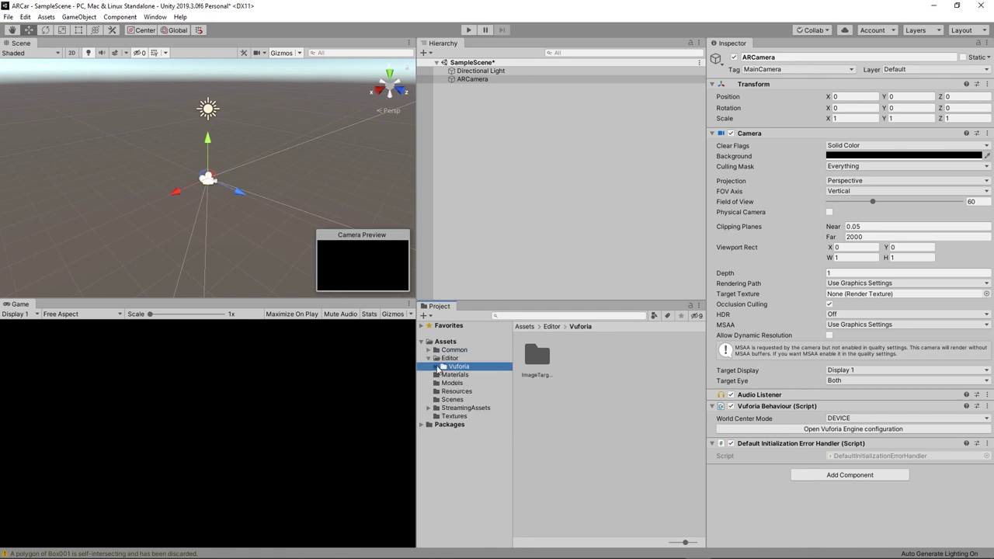
pyautogui.click(443, 366)
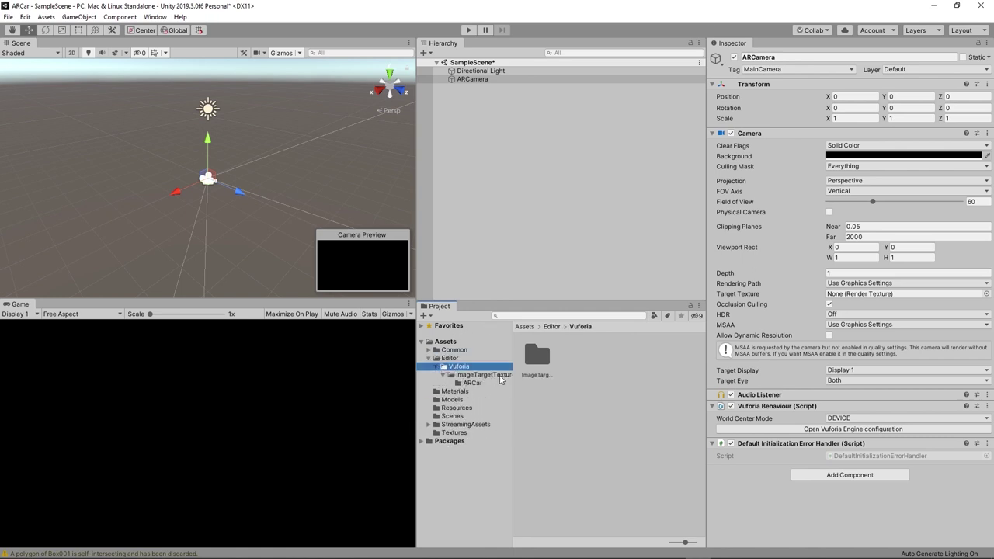
pyautogui.click(475, 384)
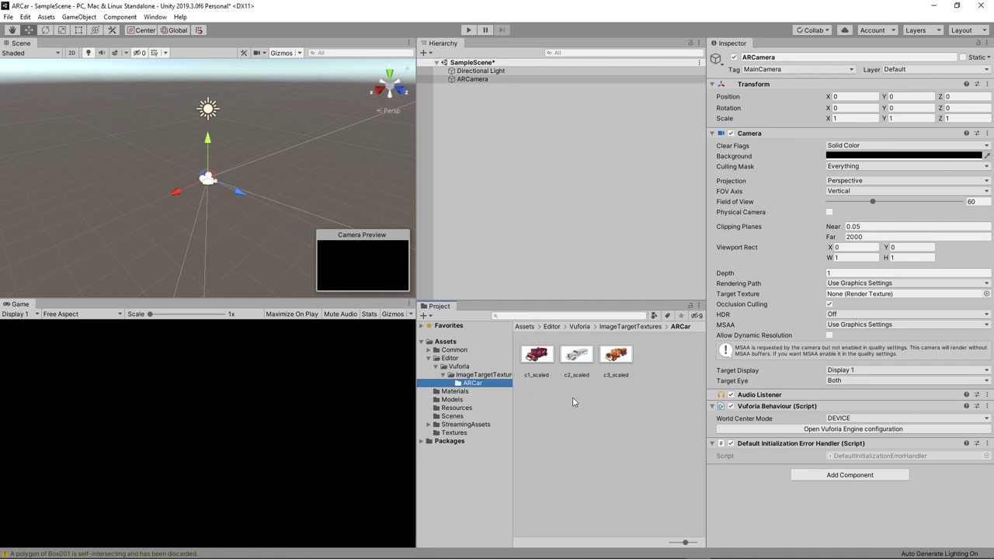
pyautogui.click(463, 410)
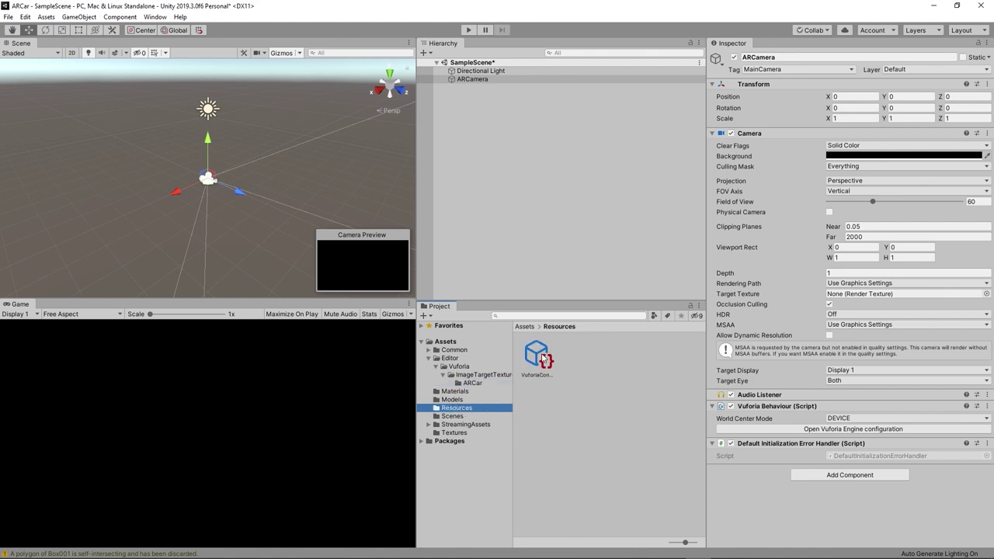
pyautogui.click(543, 359)
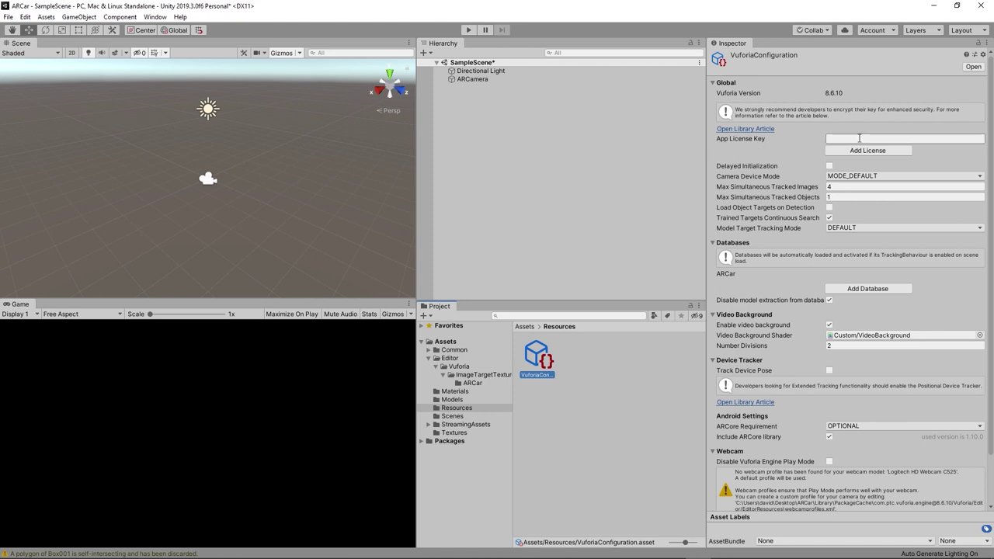
# Copy the ARCAR development license key from the Vuforia Developer Portal's license list.
pyautogui.hotkey('alt', 'Tab')
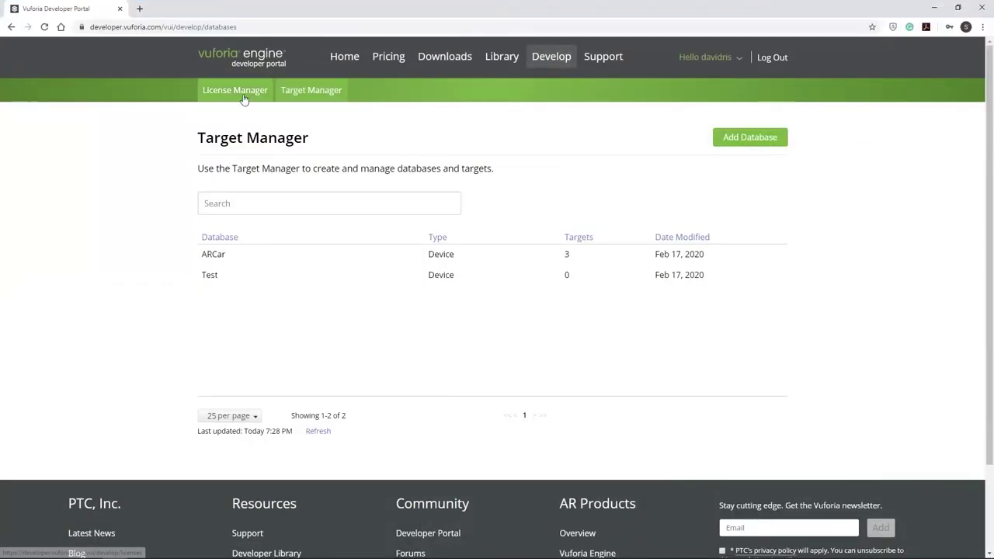
pyautogui.click(244, 99)
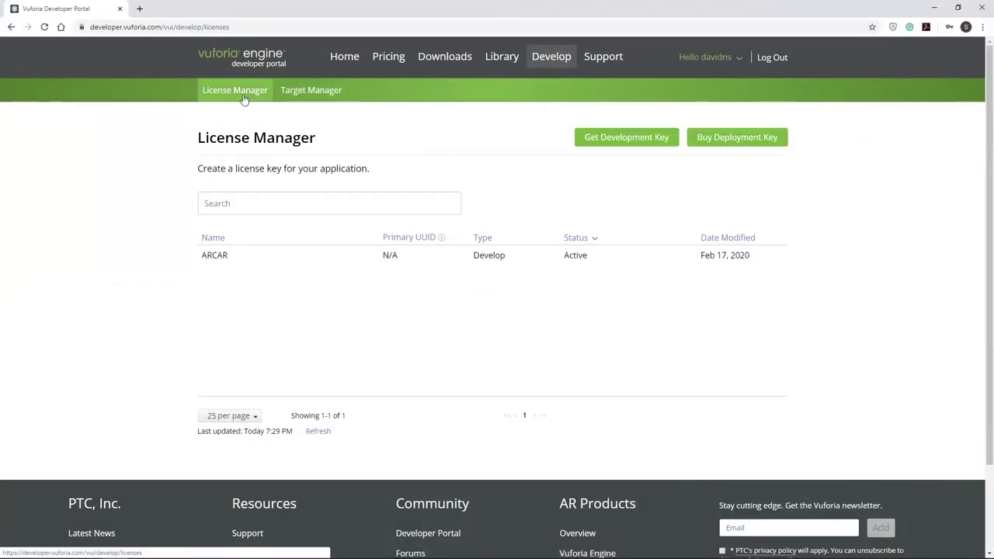
pyautogui.click(231, 258)
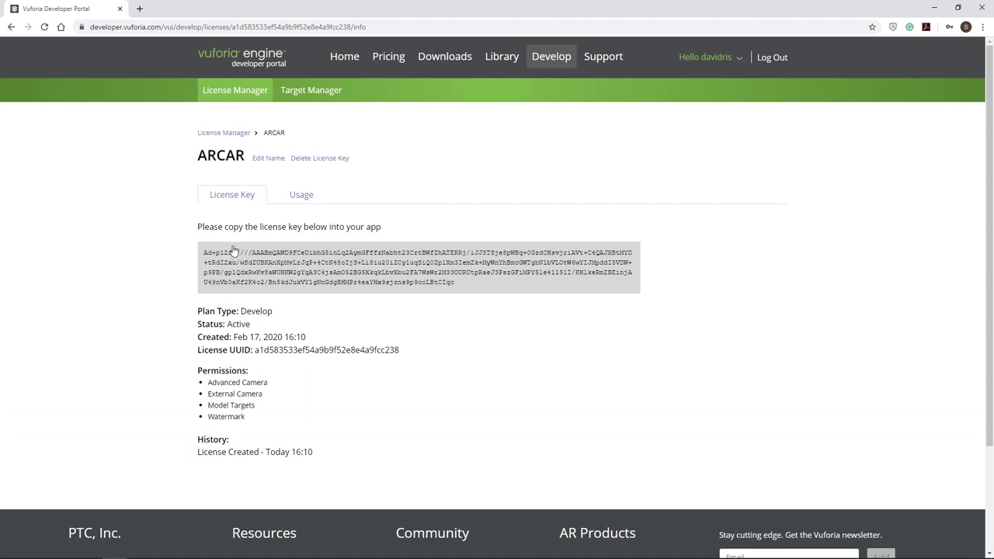
pyautogui.click(206, 256)
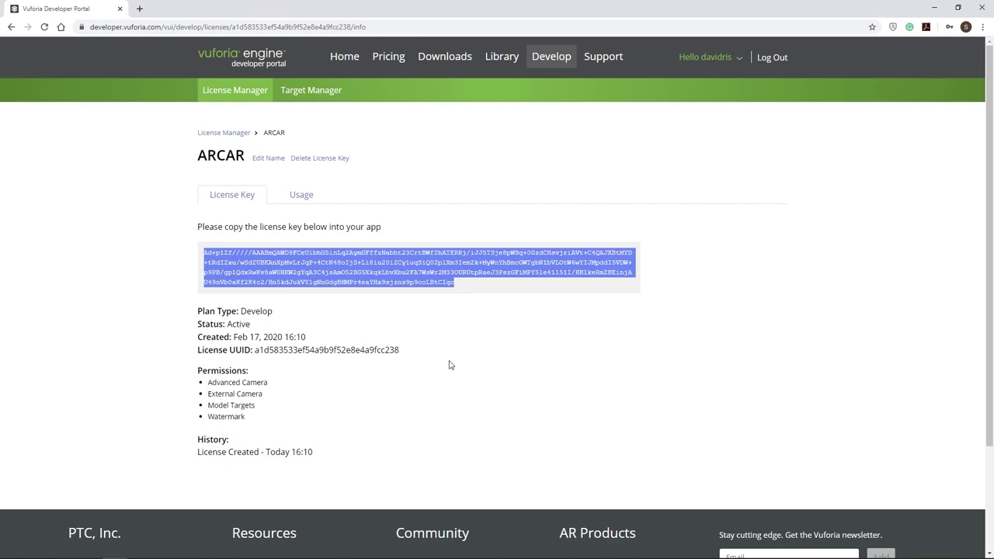
pyautogui.hotkey('alt', 'Tab')
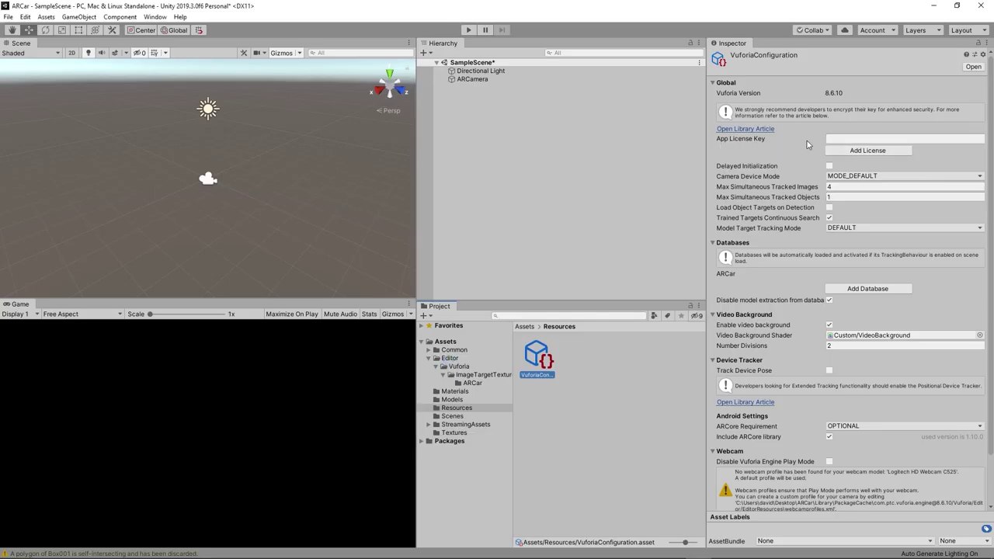
# Paste the copied key into the App License Key field and review the Vuforia configuration settings.
pyautogui.click(846, 138)
pyautogui.hotkey('ctrl', 'v')
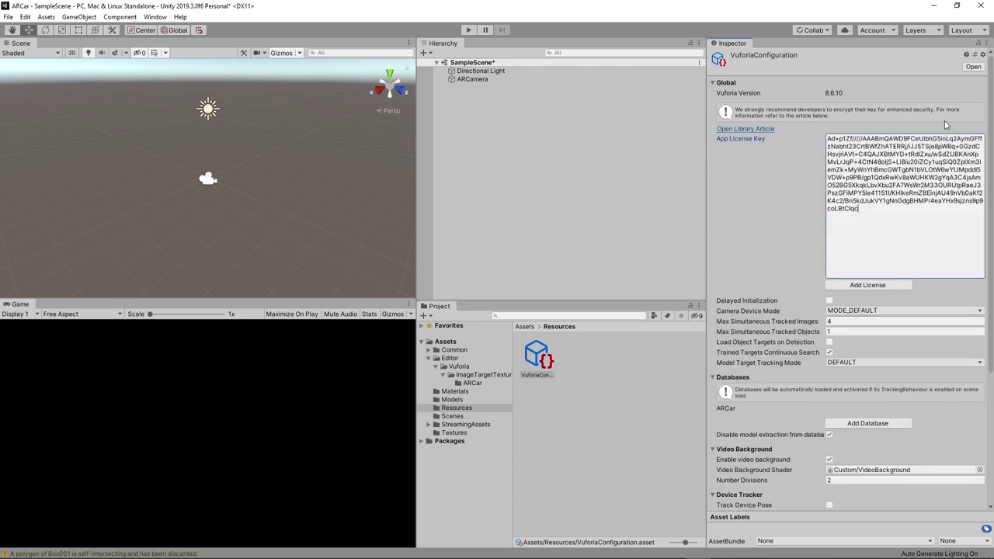
pyautogui.click(794, 279)
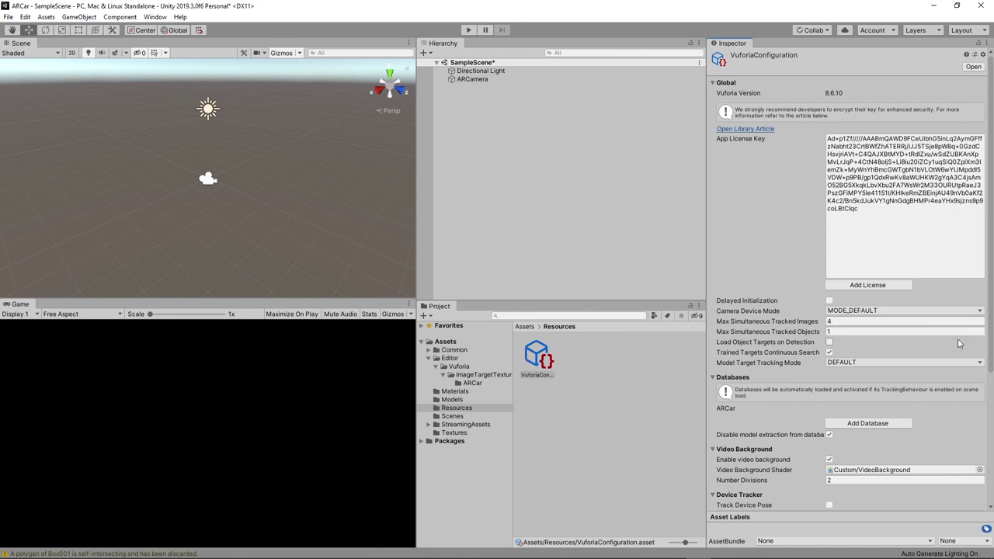
pyautogui.moveTo(992, 332); pyautogui.dragTo(980, 442)
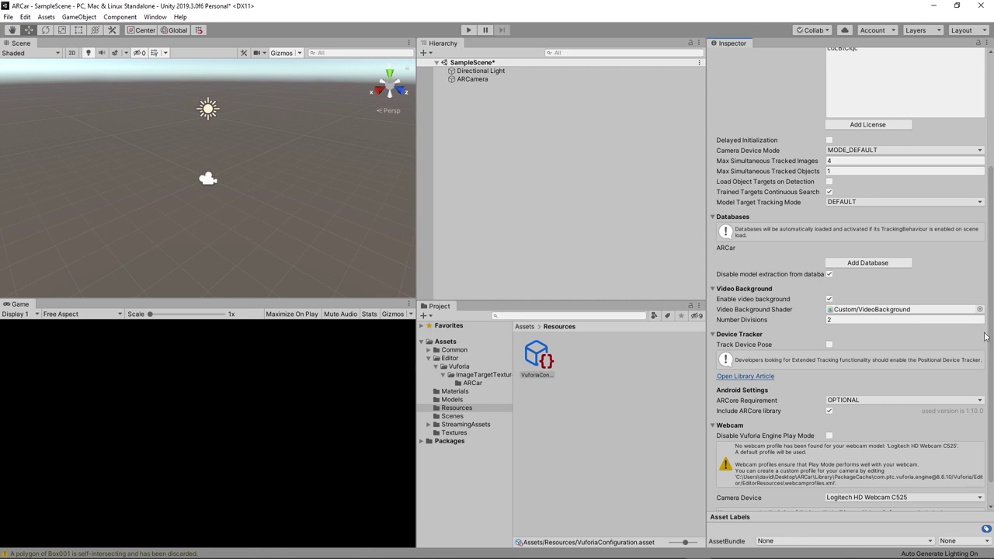
pyautogui.scroll(-2, 990, 330)
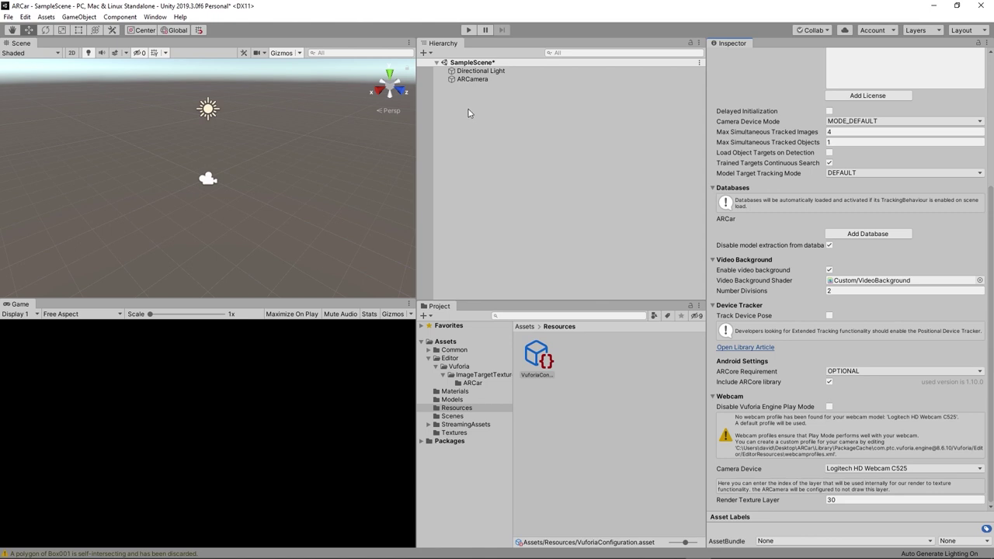
# Add a Vuforia Engine Image Target to the scene from the Hierarchy context menu.
pyautogui.rightClick(467, 113)
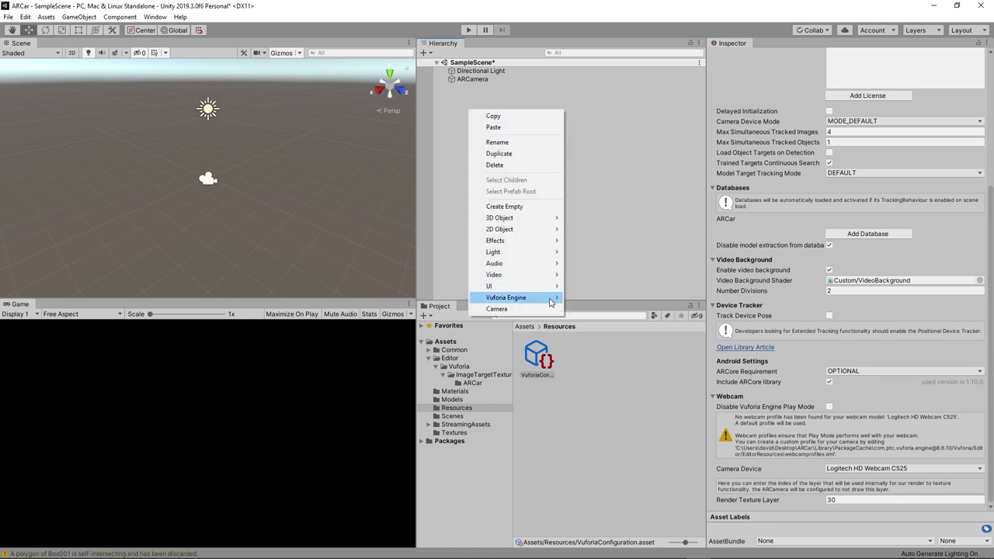
pyautogui.moveTo(550, 302)
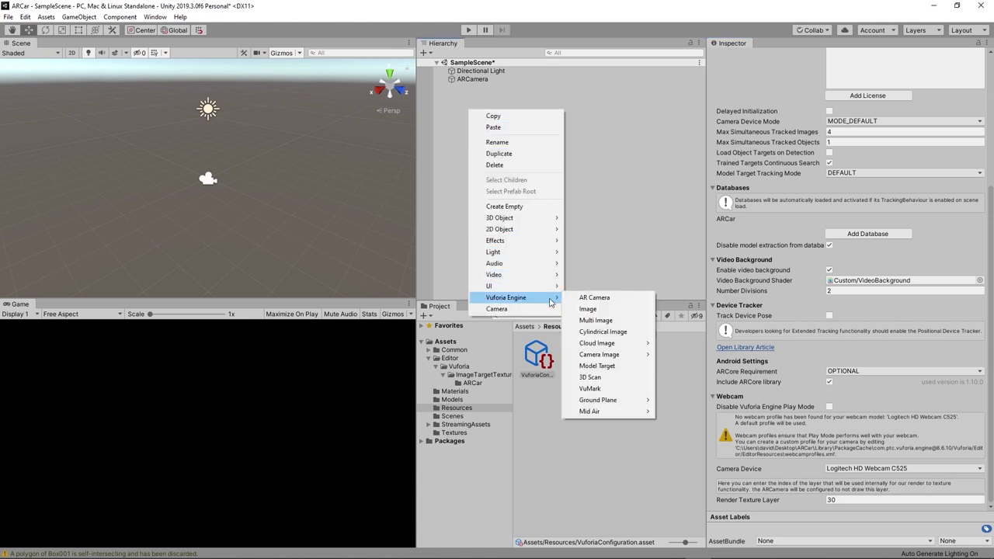
pyautogui.click(590, 308)
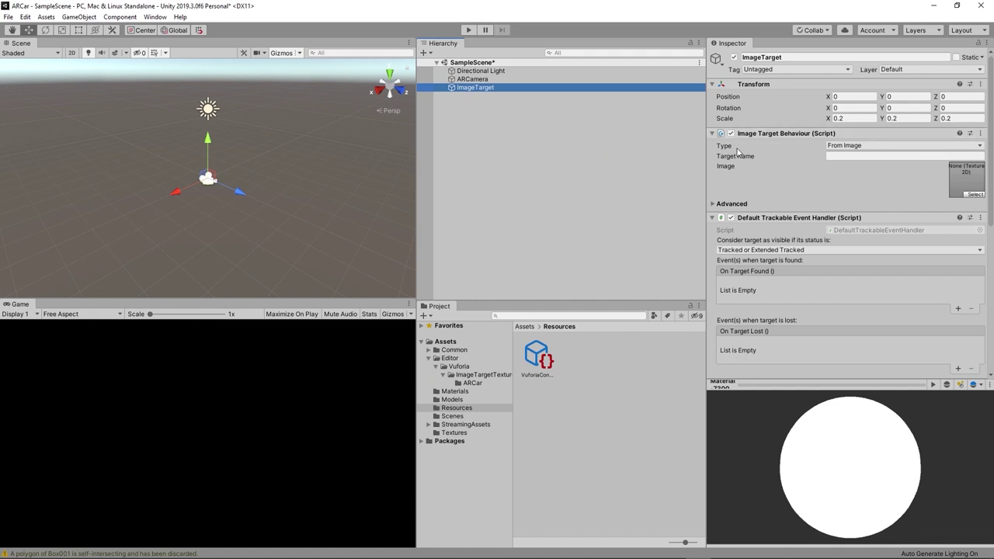
# Set the ImageTarget to From Database, ARCar database, image c1, and frame it.
pyautogui.click(870, 149)
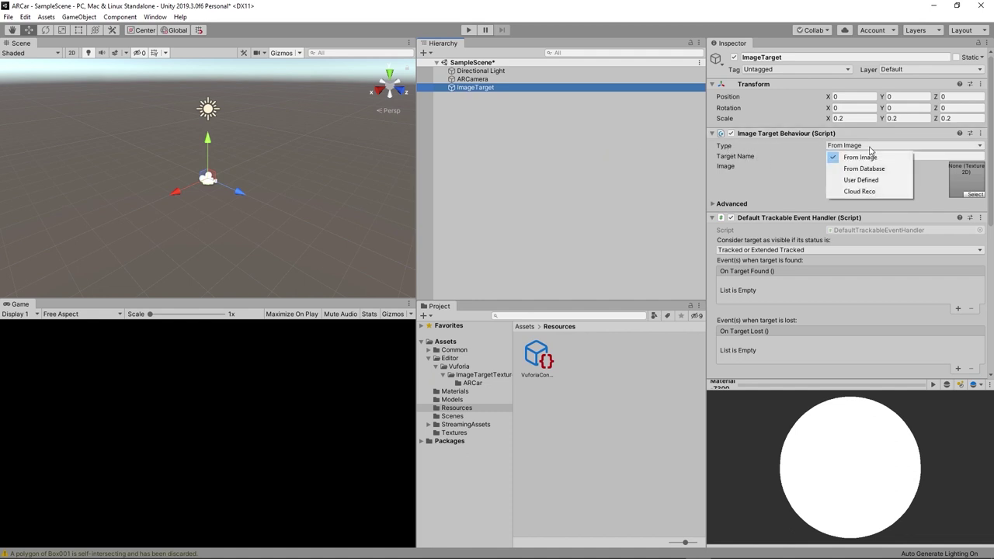
pyautogui.click(889, 169)
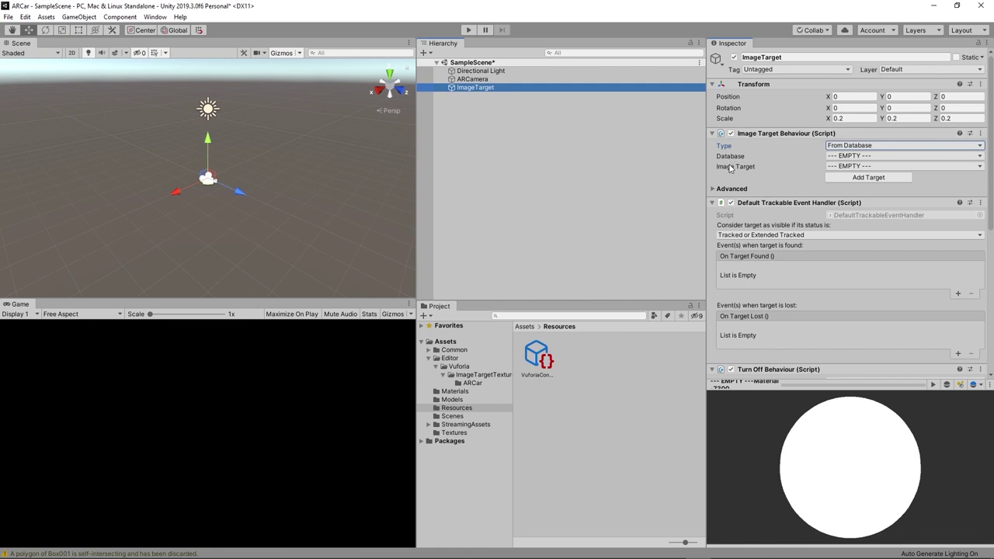
pyautogui.click(868, 159)
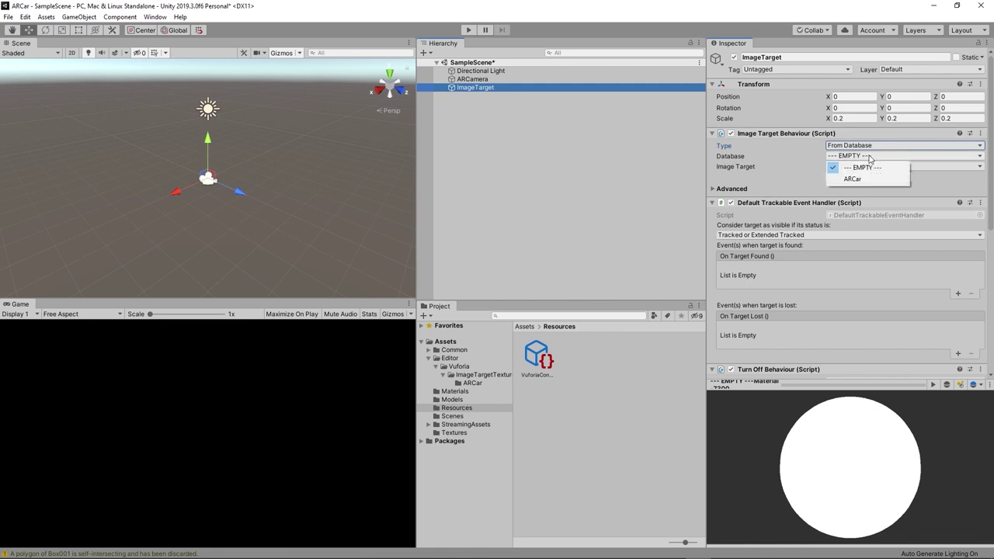
pyautogui.click(850, 177)
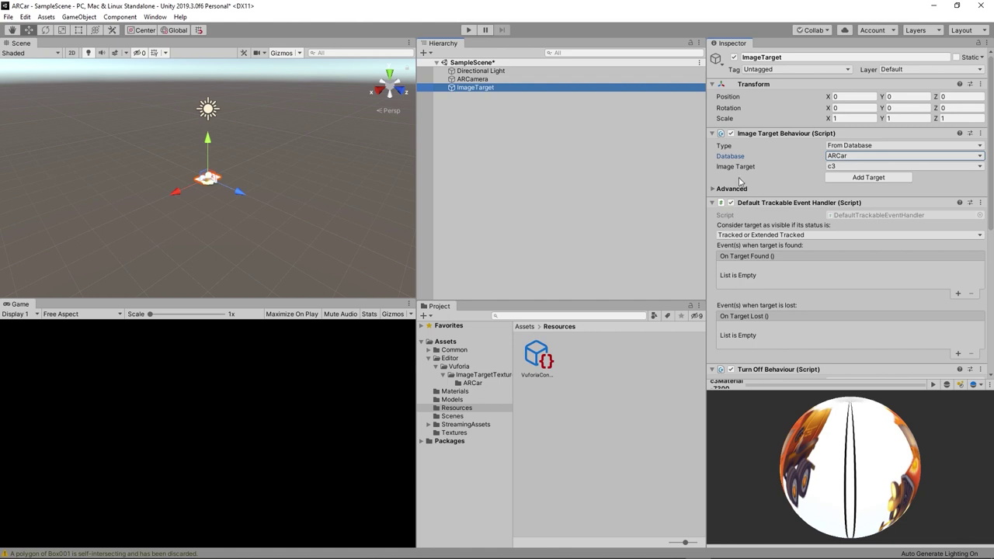
pyautogui.press('Tab')
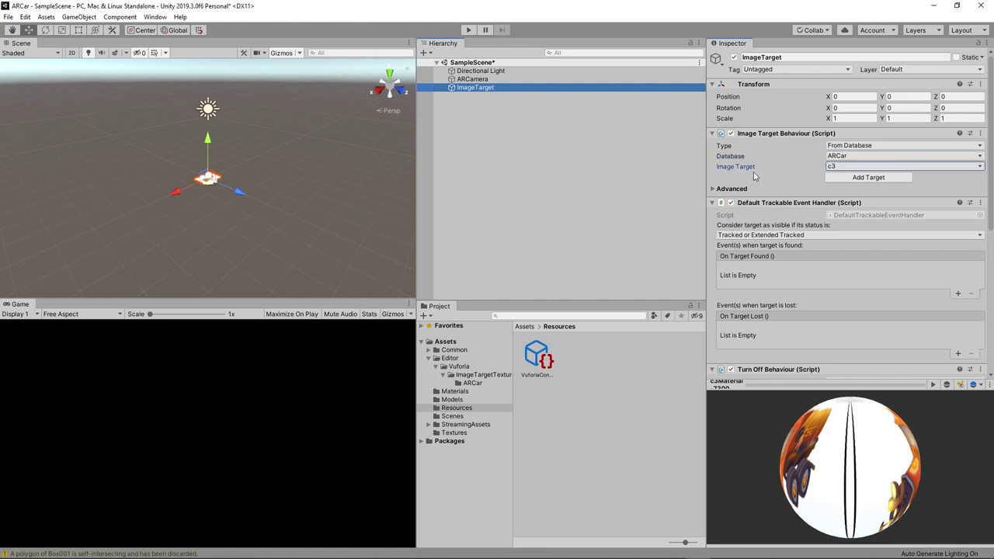
pyautogui.click(844, 167)
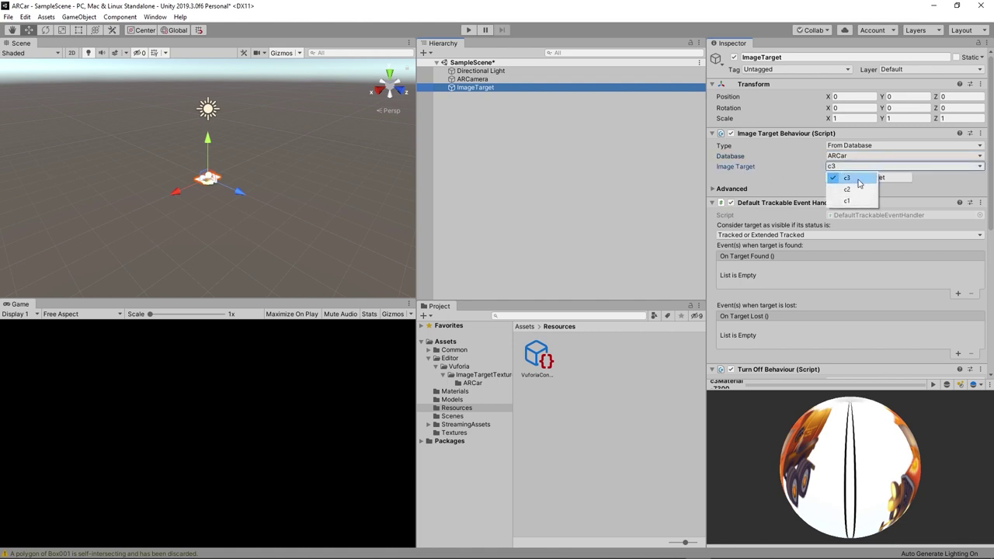
pyautogui.click(848, 201)
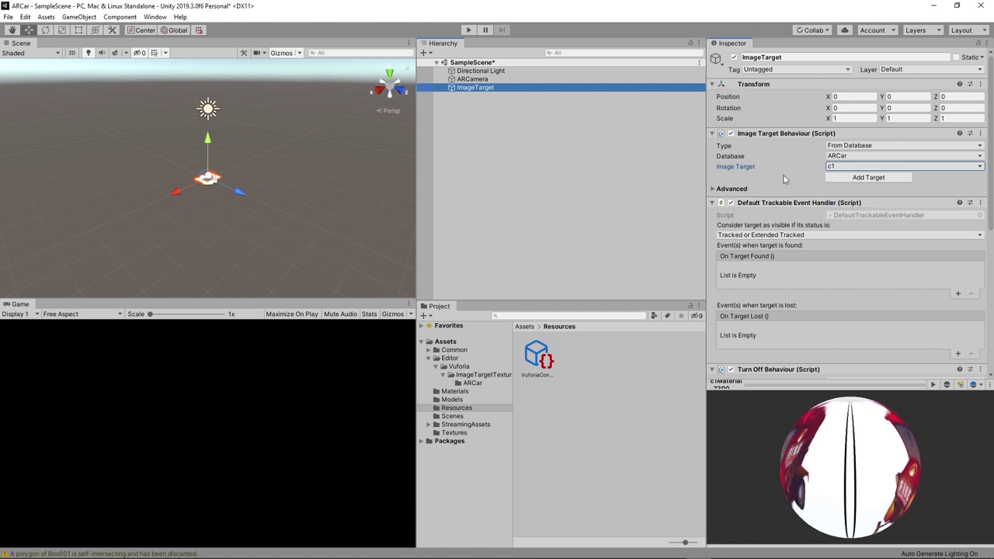
pyautogui.click(471, 89)
pyautogui.doubleClick(471, 89)
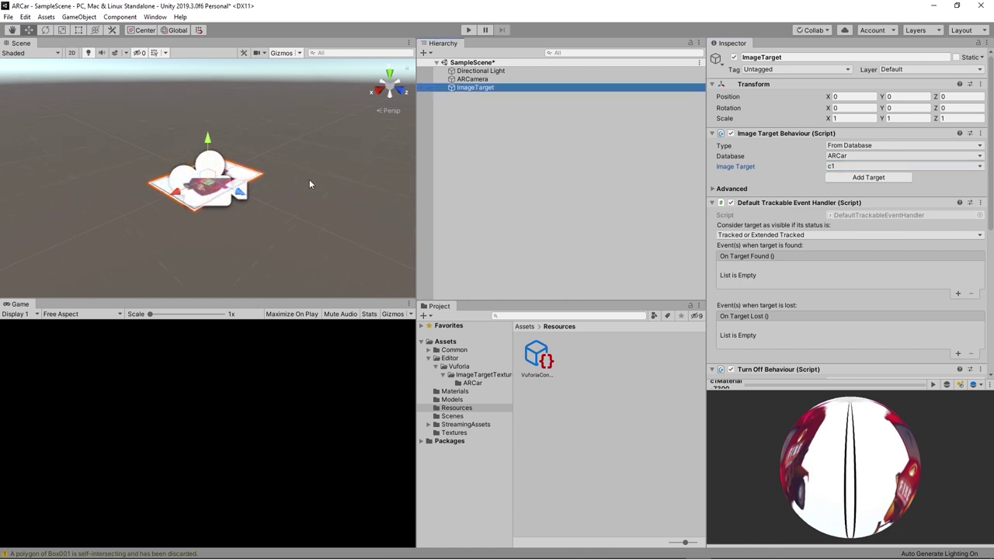
# Orbit to a flatter view of the c1 target and show the Models folder contents.
pyautogui.moveTo(309, 184)
pyautogui.keyDown('alt'); pyautogui.mouseDown()
pyautogui.moveTo(194, 225)
pyautogui.moveTo(210, 242)
pyautogui.moveTo(264, 232)
pyautogui.mouseUp(); pyautogui.keyUp('alt')
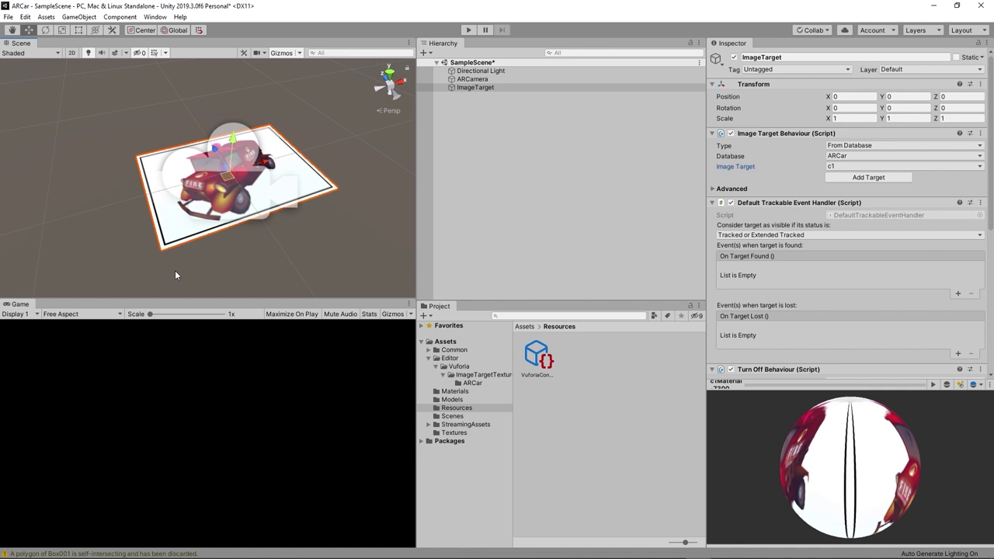
pyautogui.click(453, 374)
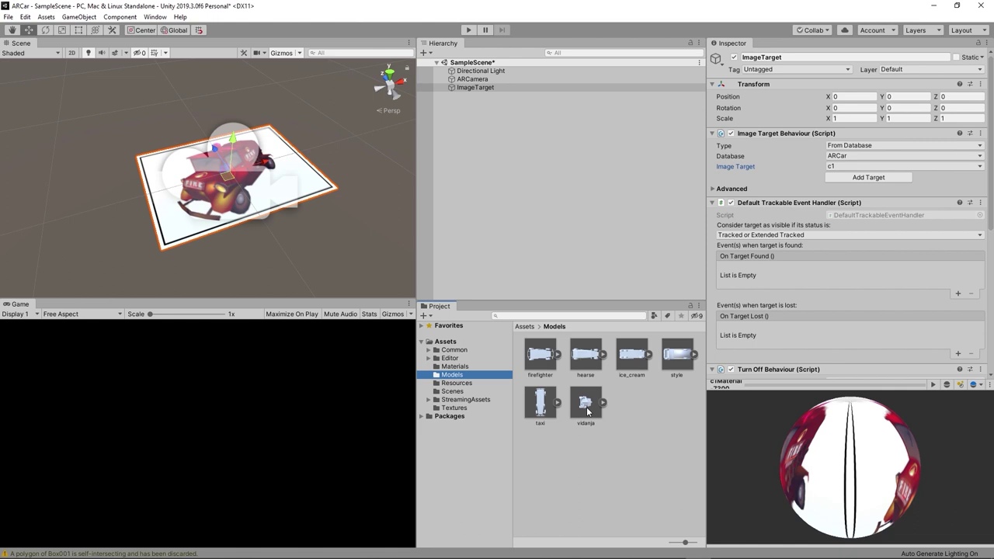
# Import firefighter with Standard, embedded materials, 01 - Default remapped to FireTruck, and apply.
pyautogui.click(541, 357)
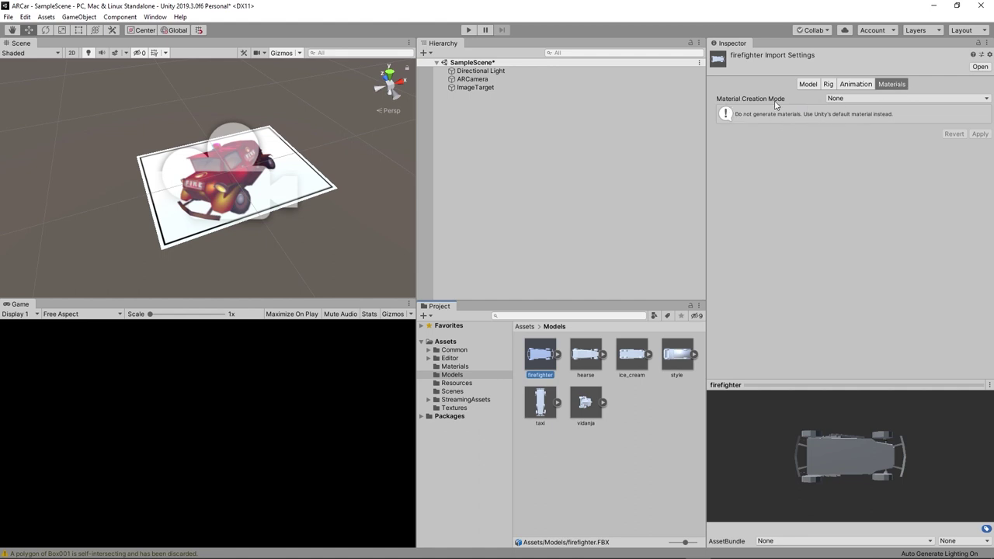
pyautogui.click(859, 100)
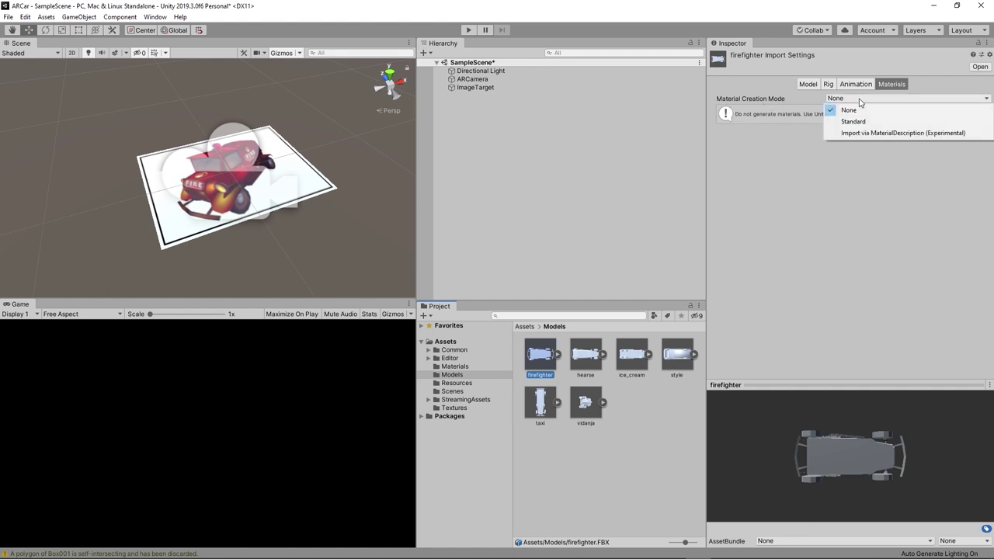
pyautogui.click(875, 121)
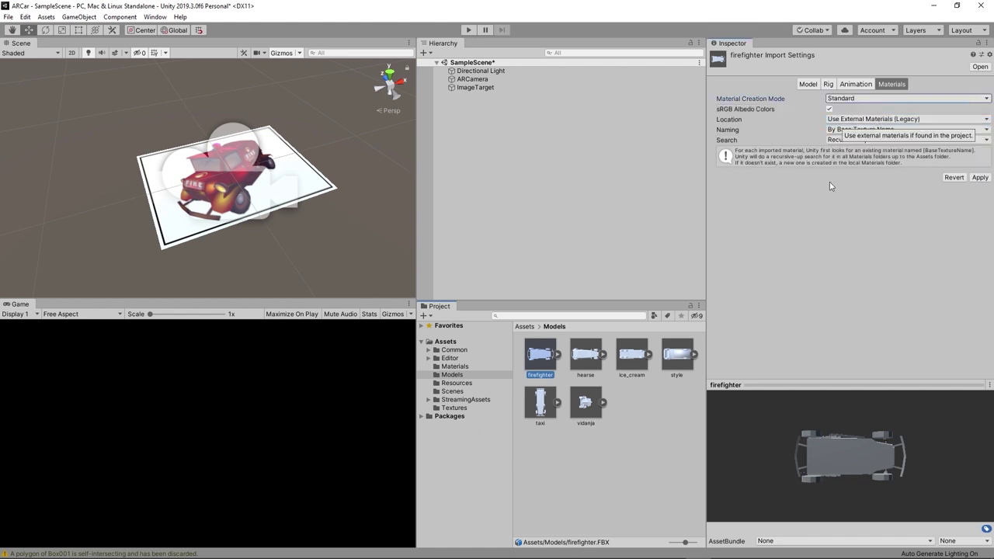
pyautogui.click(867, 120)
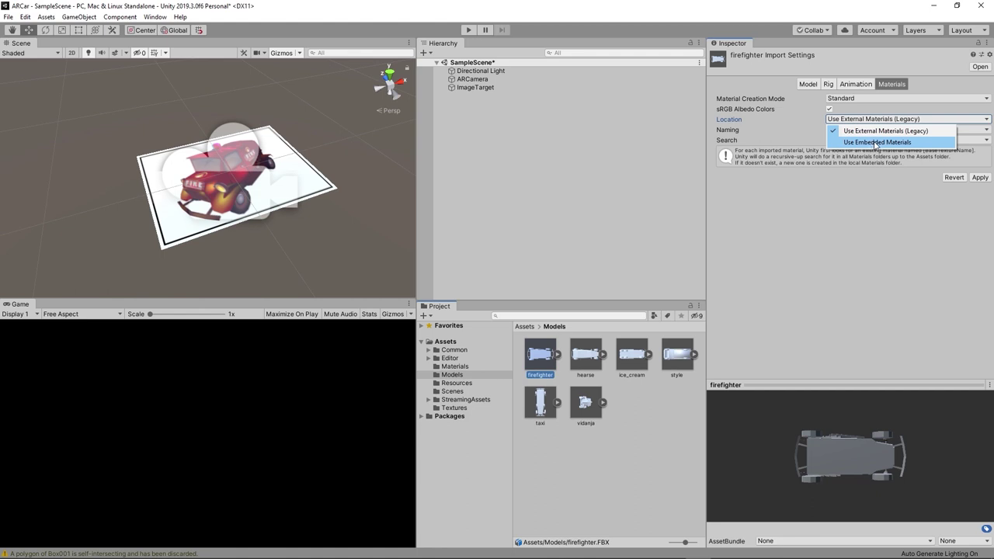
pyautogui.click(892, 144)
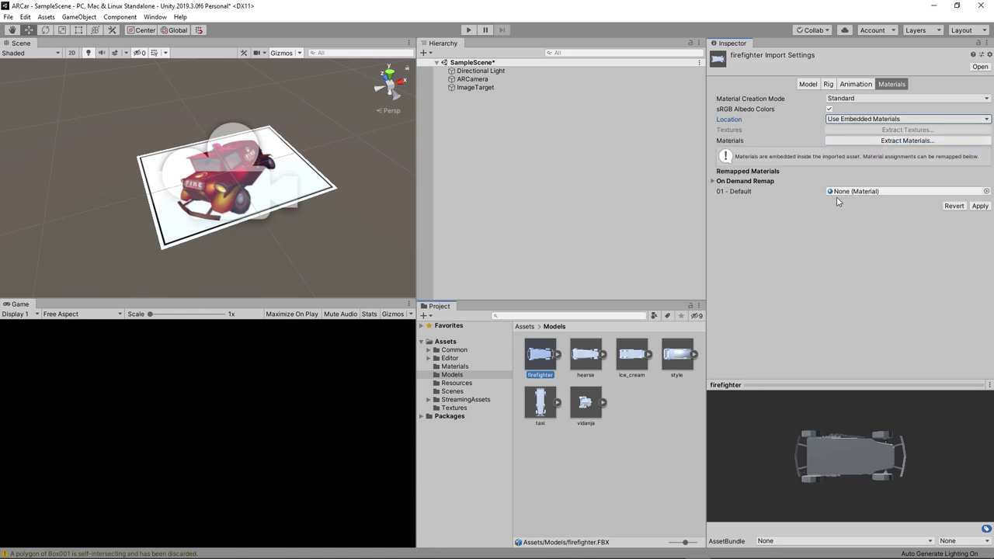
pyautogui.click(986, 191)
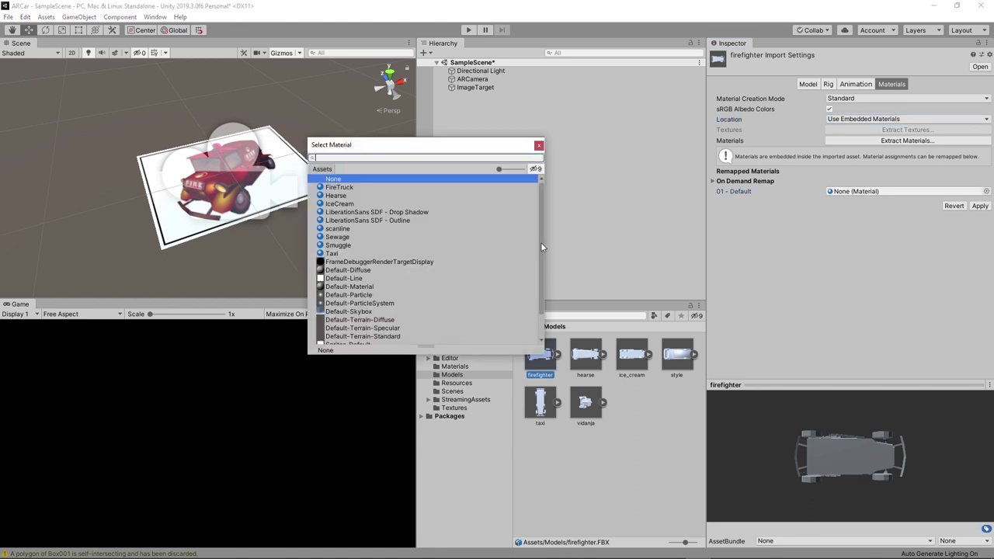
pyautogui.click(354, 191)
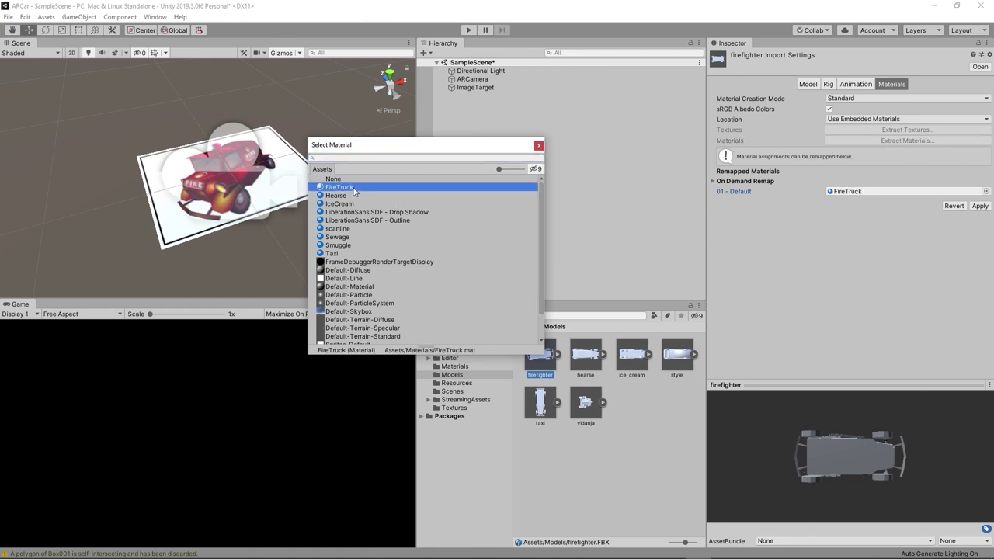
pyautogui.doubleClick(353, 190)
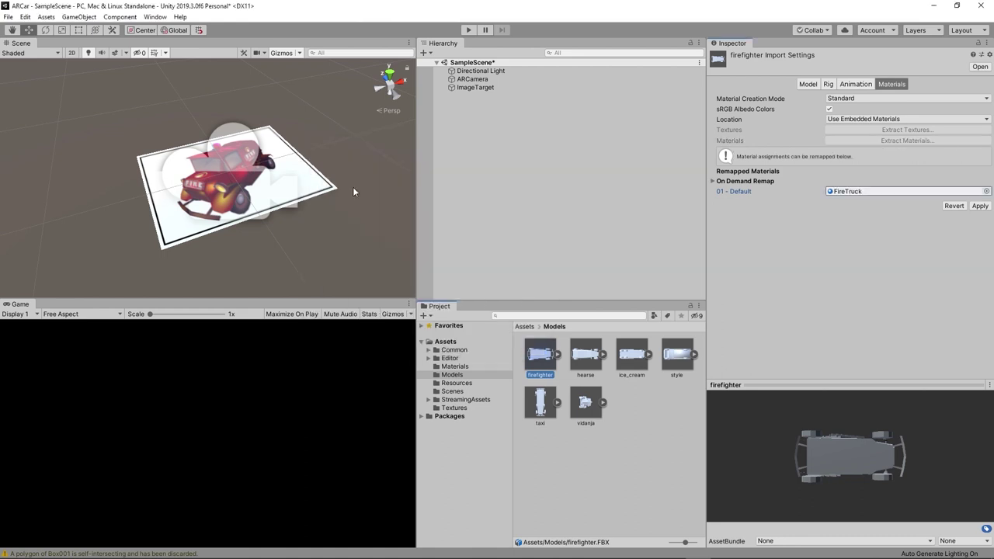
pyautogui.click(979, 206)
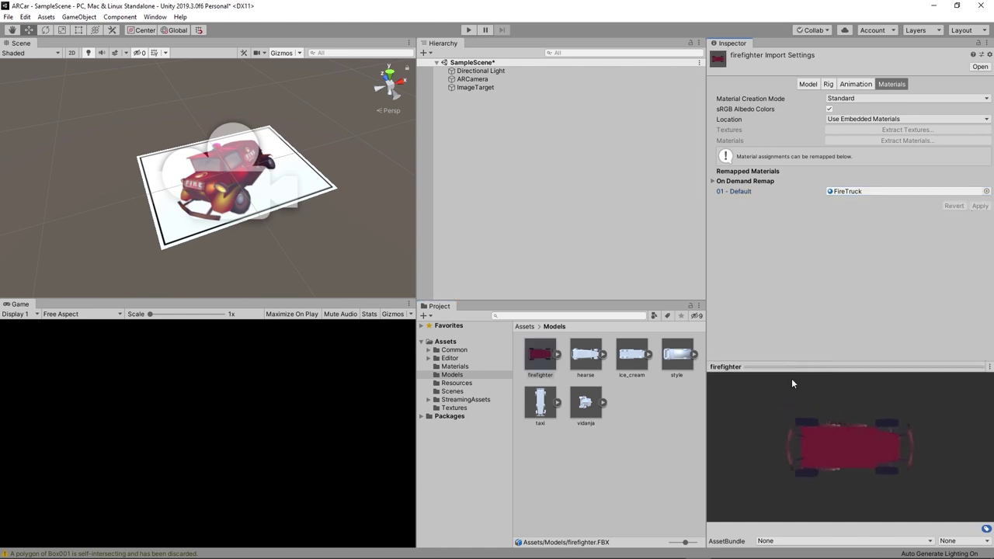
pyautogui.moveTo(793, 366); pyautogui.dragTo(796, 294)
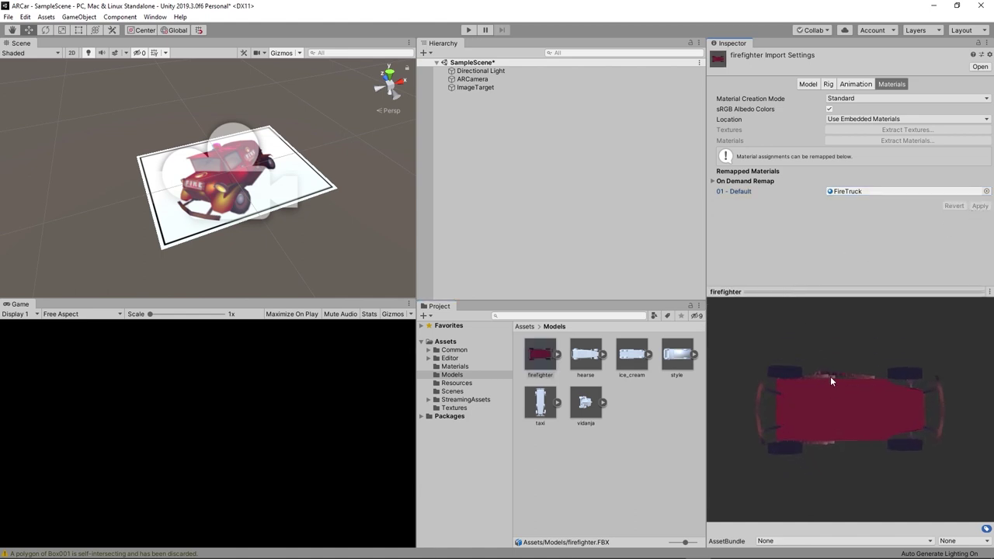
pyautogui.moveTo(830, 375)
pyautogui.mouseDown()
pyautogui.moveTo(797, 344)
pyautogui.moveTo(877, 396)
pyautogui.moveTo(817, 401)
pyautogui.mouseUp()
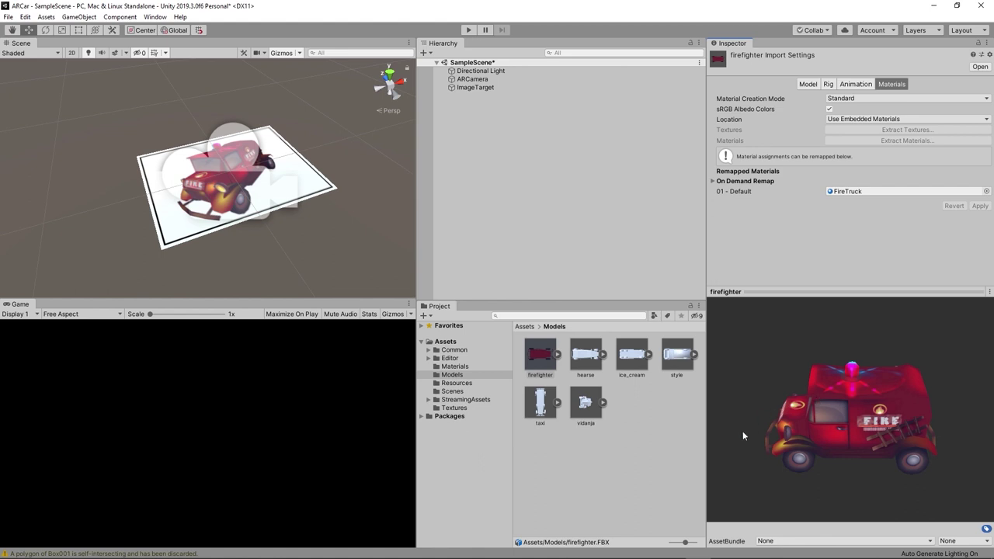
# Import hearse with Standard, embedded materials, 01 - Default remapped to Hearse, and apply.
pyautogui.click(584, 354)
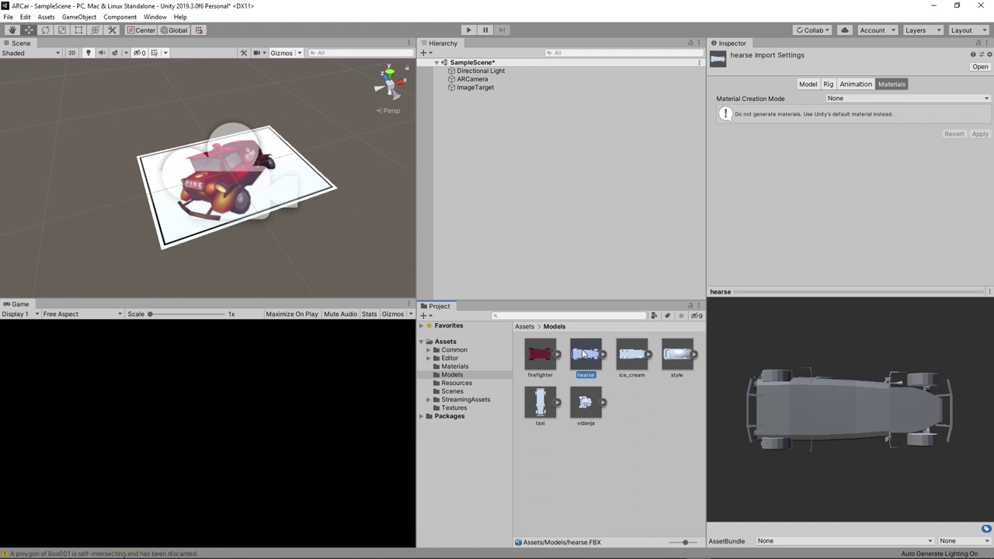
pyautogui.click(585, 404)
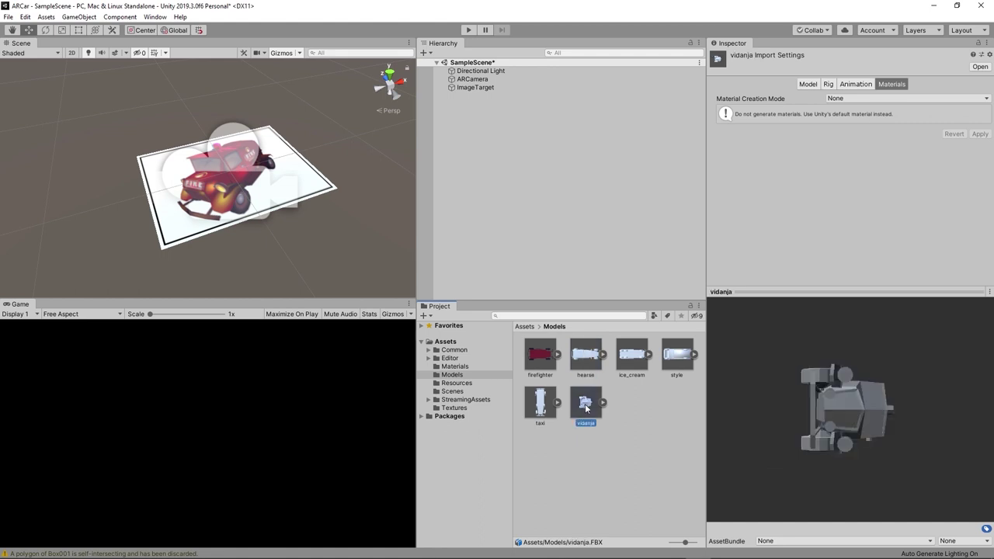
pyautogui.click(588, 359)
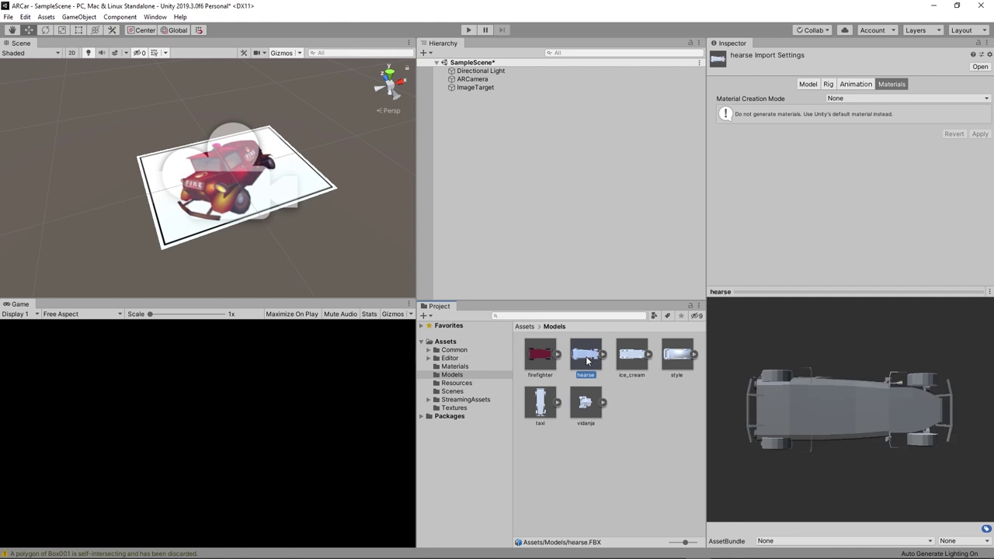
pyautogui.click(871, 101)
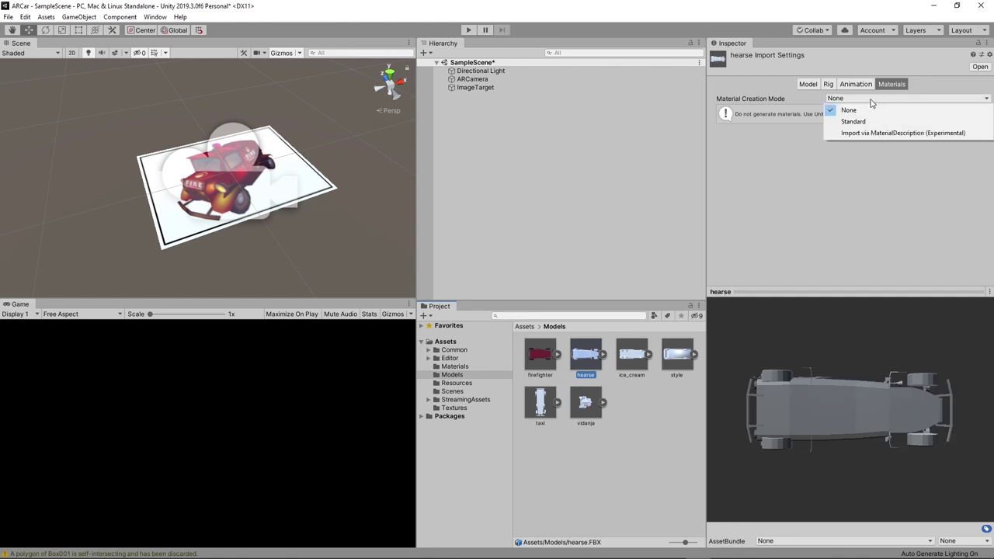
pyautogui.click(869, 122)
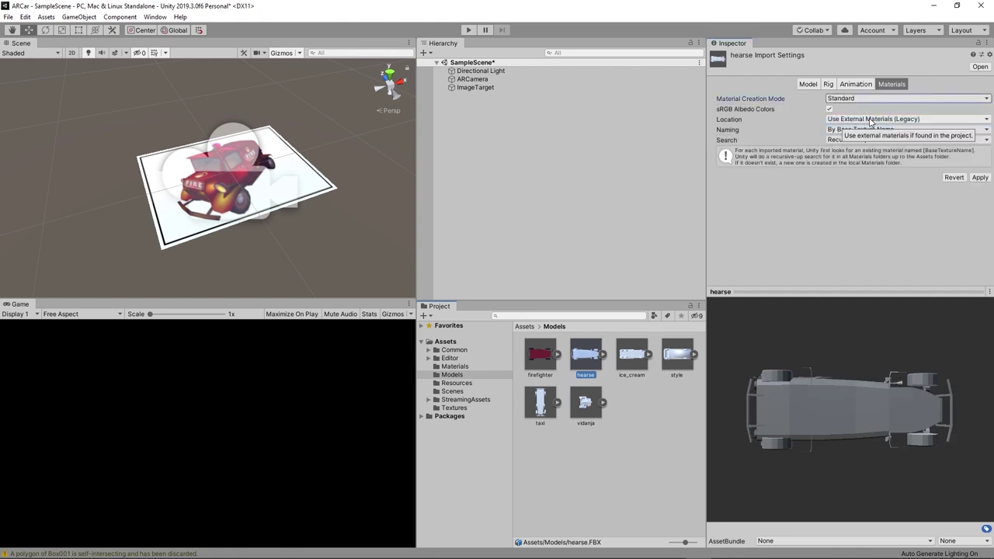
pyautogui.click(850, 121)
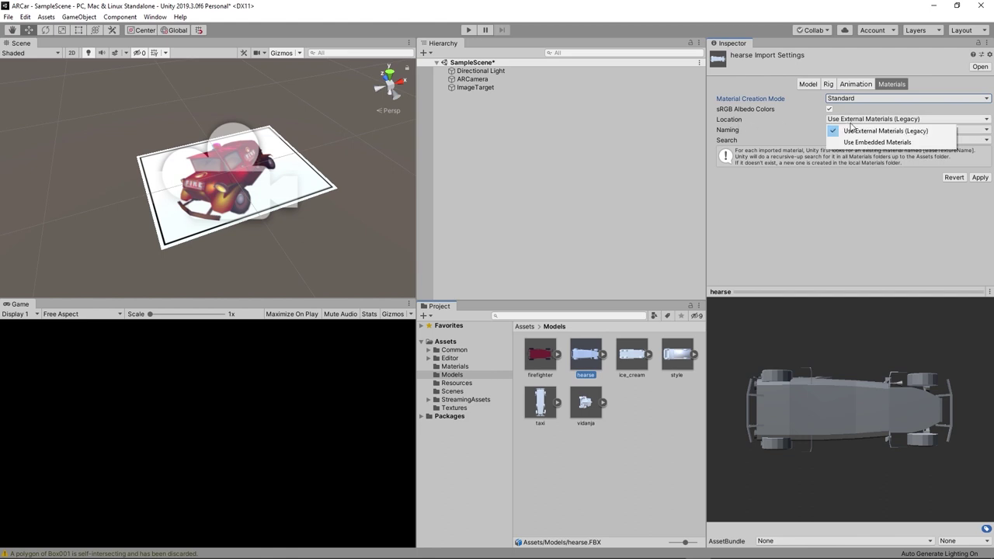
pyautogui.click(872, 142)
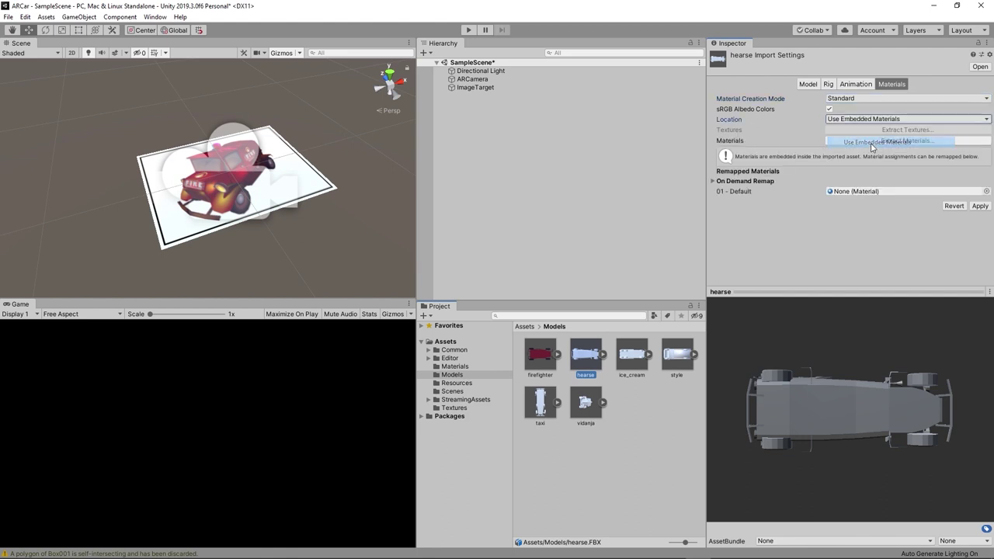
pyautogui.click(986, 191)
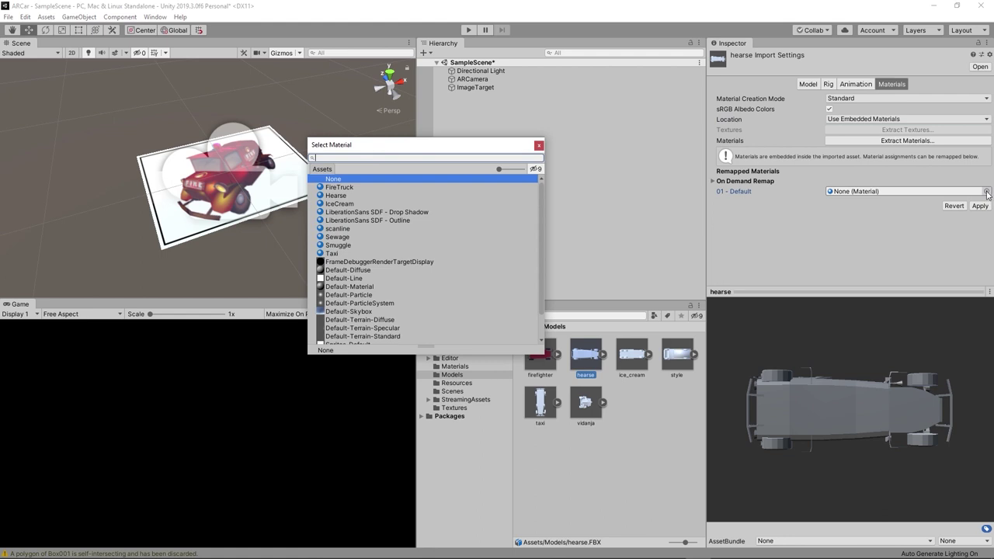
pyautogui.doubleClick(349, 195)
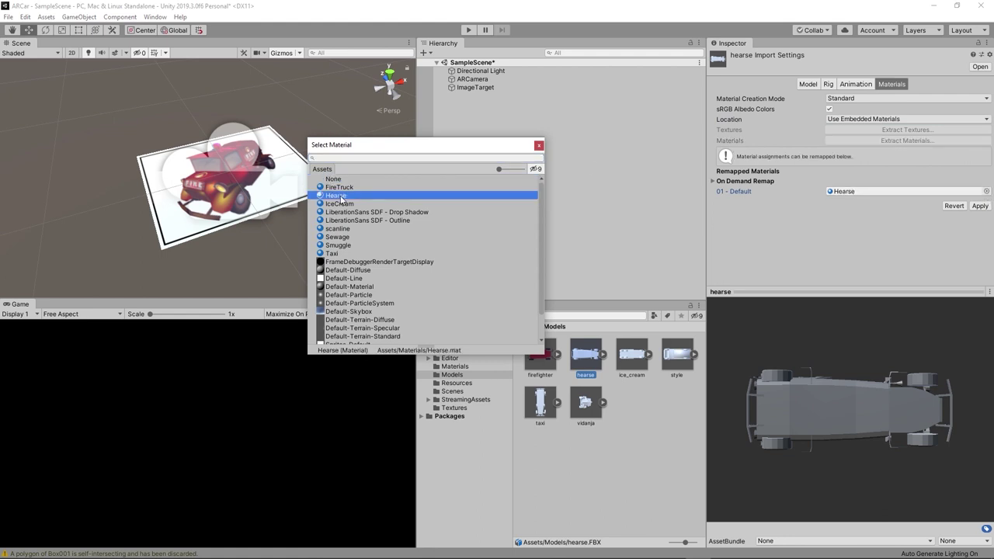
pyautogui.click(979, 206)
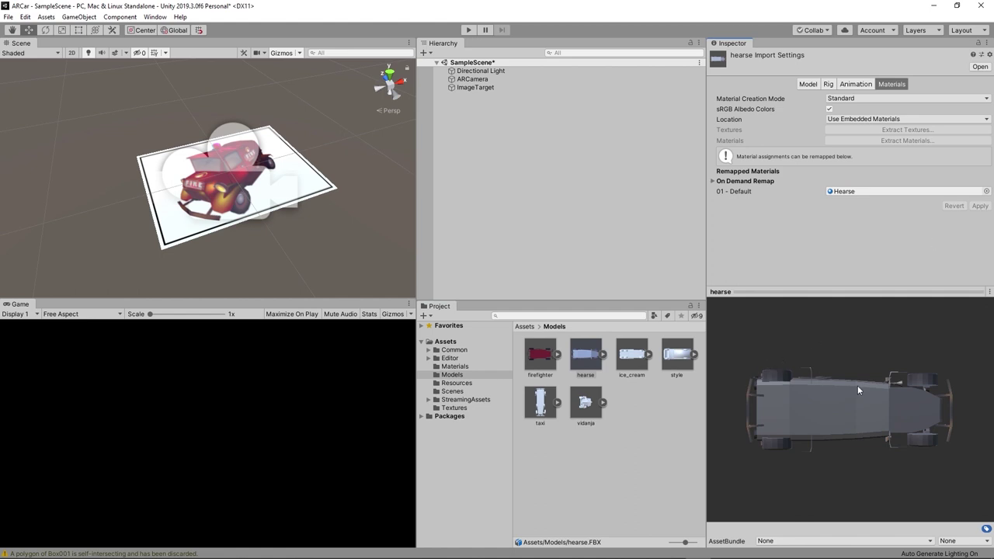
pyautogui.moveTo(848, 367)
pyautogui.mouseDown()
pyautogui.moveTo(840, 458)
pyautogui.moveTo(829, 423)
pyautogui.moveTo(820, 430)
pyautogui.mouseUp()
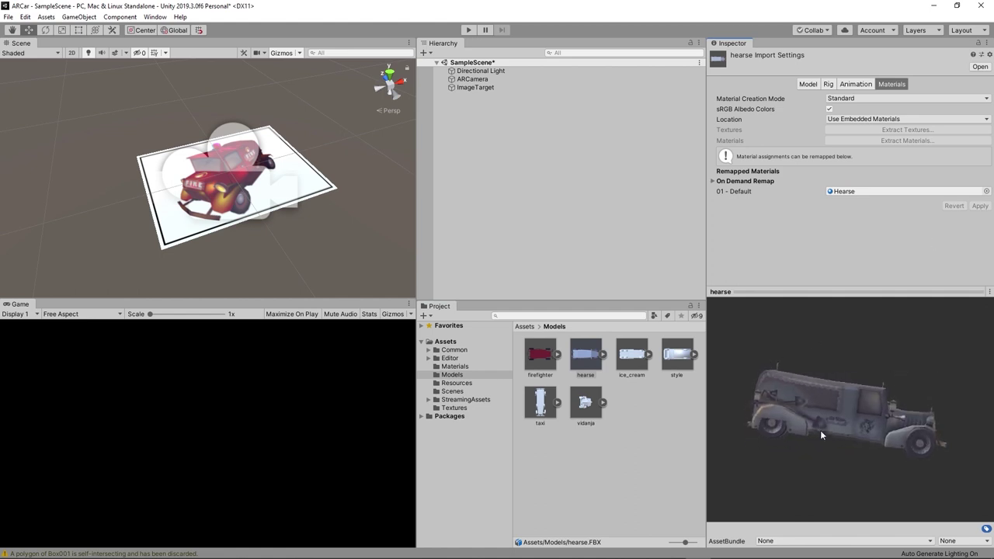
pyautogui.moveTo(931, 402)
pyautogui.mouseDown()
pyautogui.moveTo(821, 402)
pyautogui.moveTo(795, 329)
pyautogui.moveTo(864, 390)
pyautogui.moveTo(885, 429)
pyautogui.moveTo(891, 360)
pyautogui.moveTo(863, 326)
pyautogui.mouseUp()
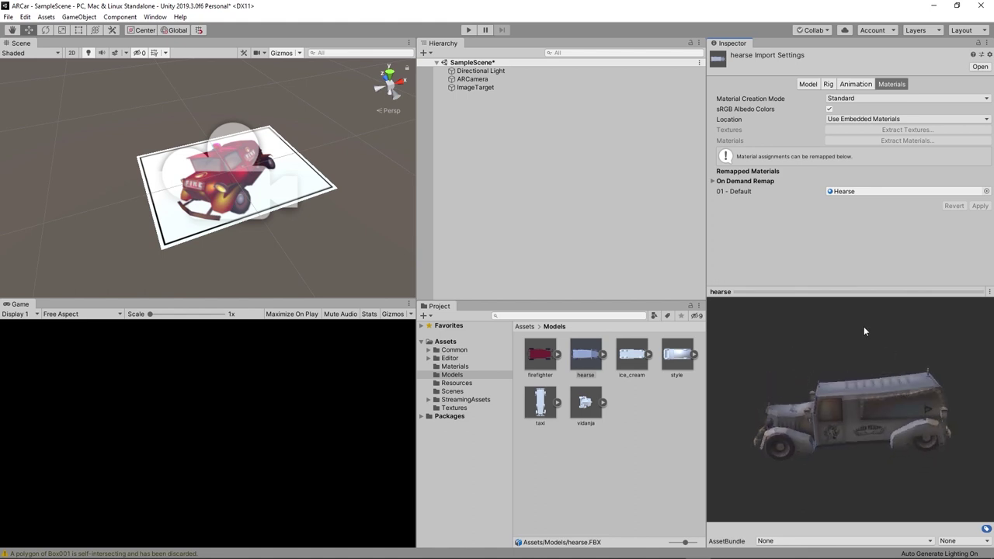
# Import vidanja with Standard, embedded materials, 01 - Default remapped to Sewage, and apply.
pyautogui.click(592, 408)
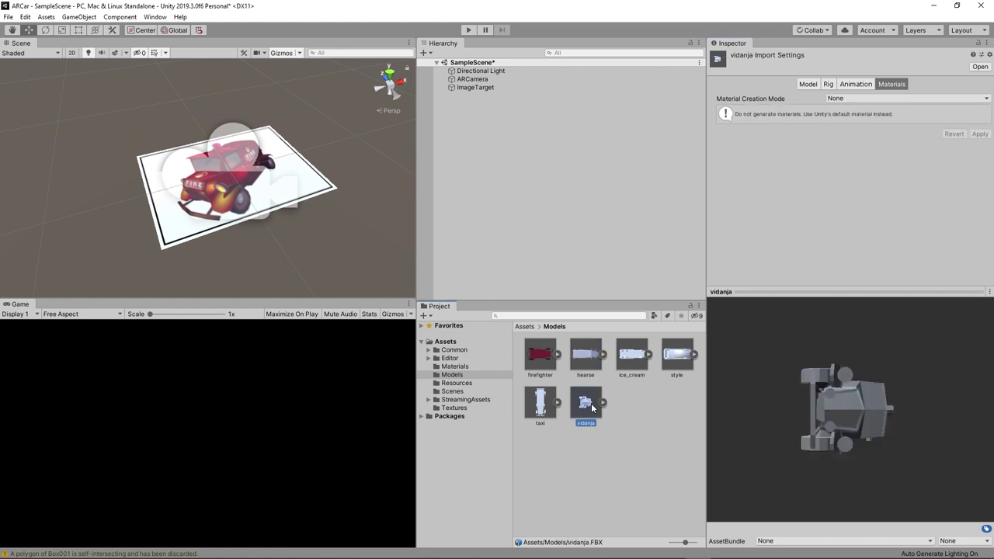
pyautogui.click(846, 99)
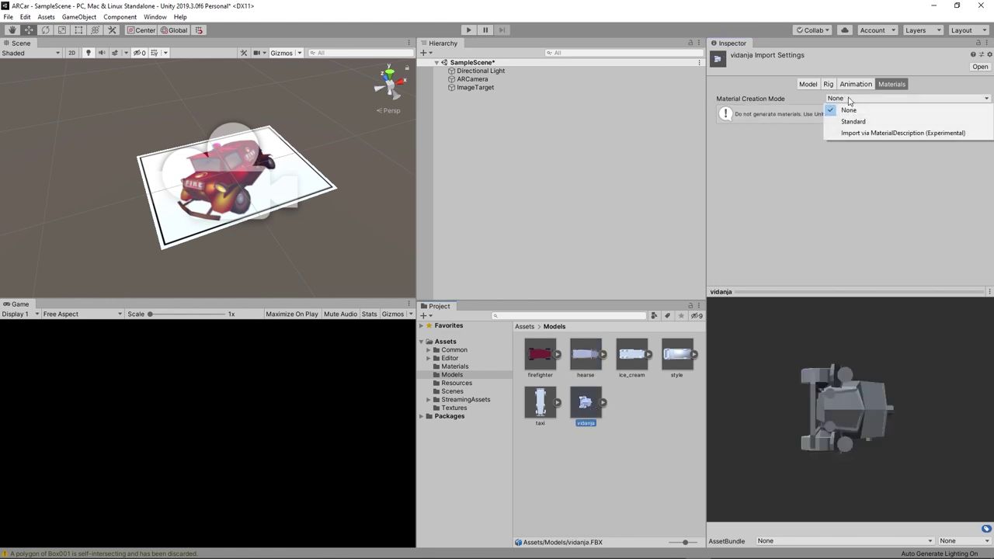
pyautogui.click(851, 120)
pyautogui.click(850, 121)
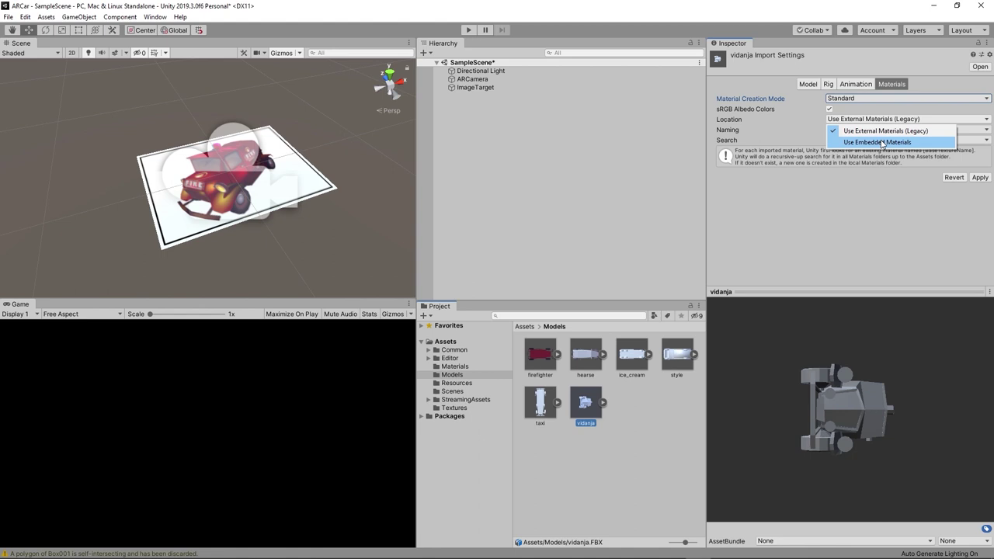
pyautogui.click(882, 142)
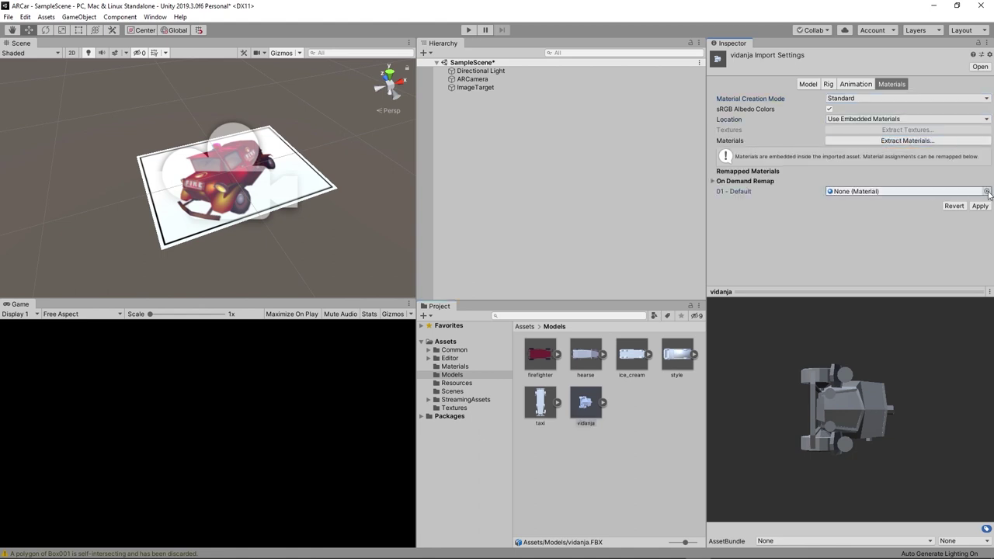
pyautogui.click(985, 191)
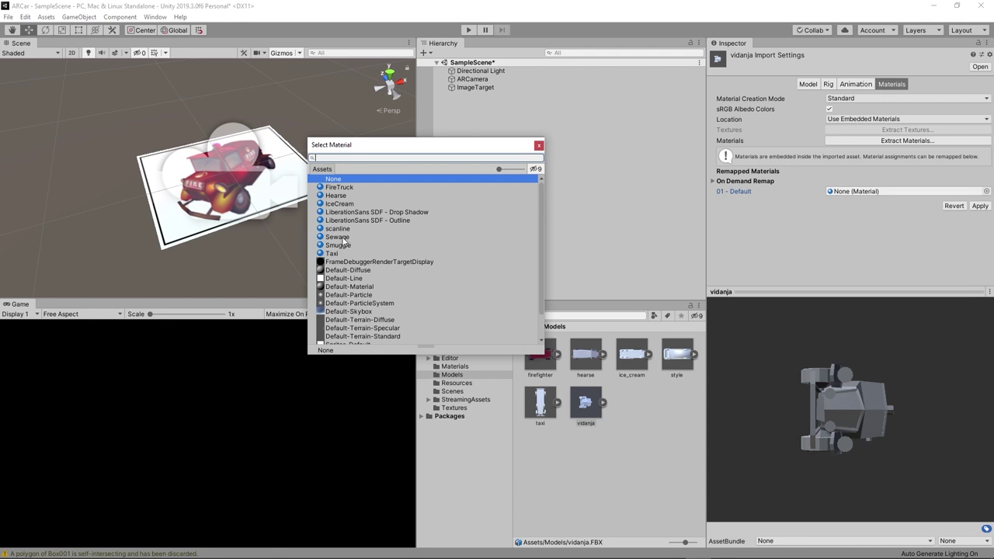
pyautogui.doubleClick(341, 238)
pyautogui.click(979, 206)
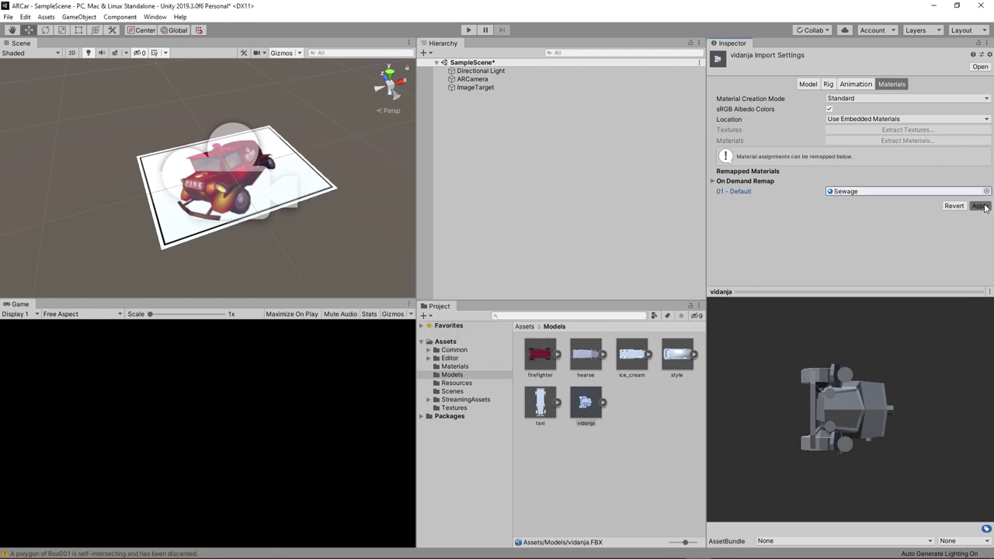
pyautogui.moveTo(875, 409)
pyautogui.mouseDown()
pyautogui.moveTo(852, 386)
pyautogui.moveTo(840, 414)
pyautogui.mouseUp()
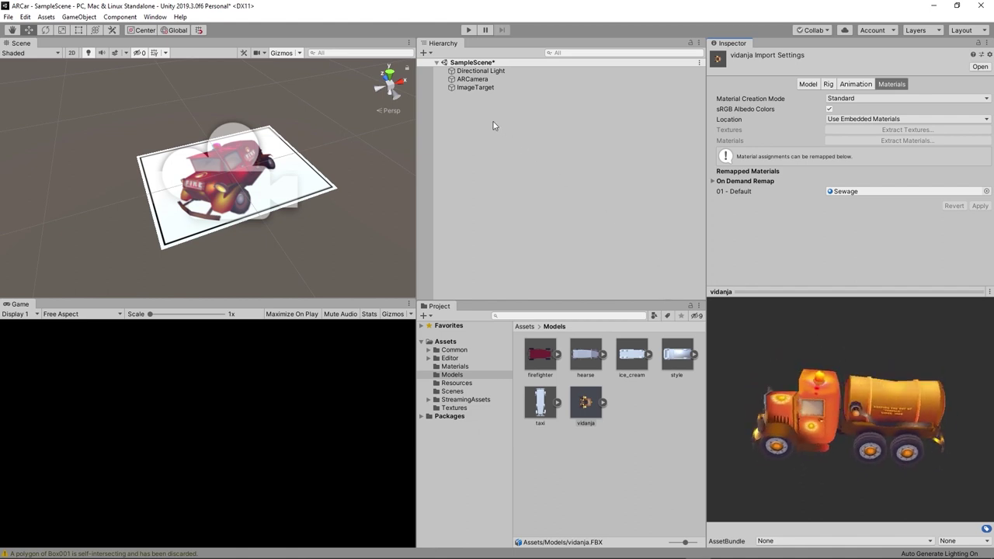
# Drag the firefighter model from Models onto ImageTarget so it becomes its child.
pyautogui.click(465, 88)
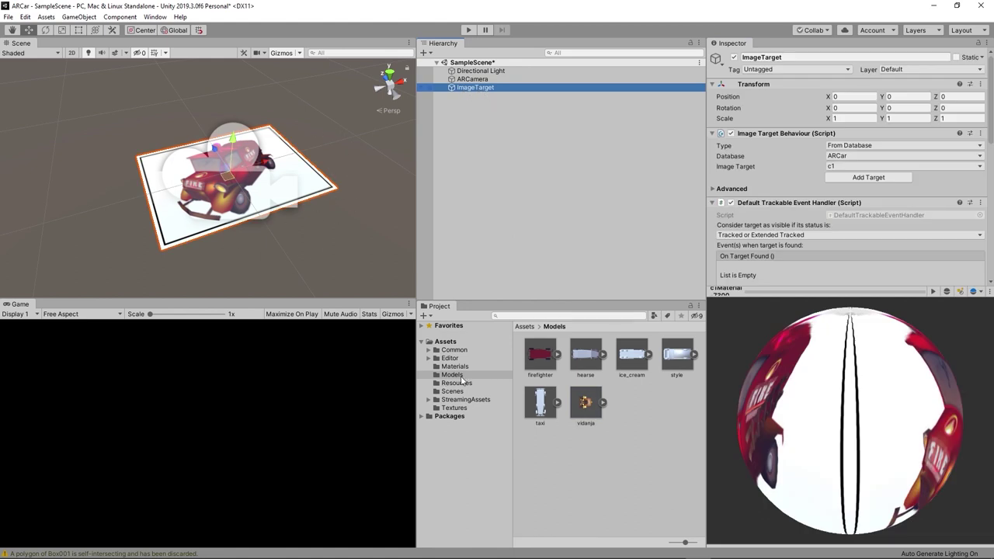
pyautogui.moveTo(540, 359); pyautogui.dragTo(501, 138)
pyautogui.moveTo(479, 93); pyautogui.dragTo(476, 90)
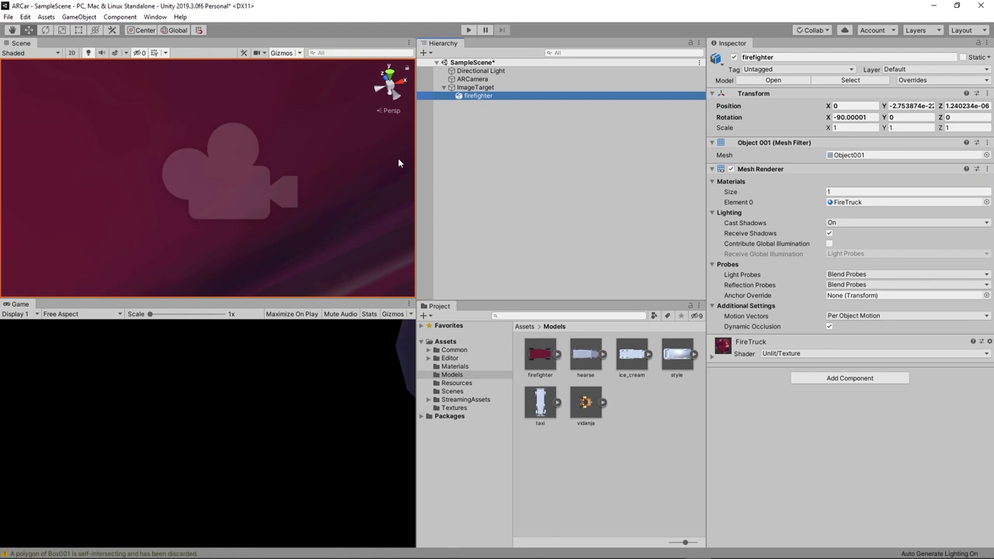
# Frame the fire truck and orbit the Scene view to inspect it side-on.
pyautogui.doubleClick(480, 96)
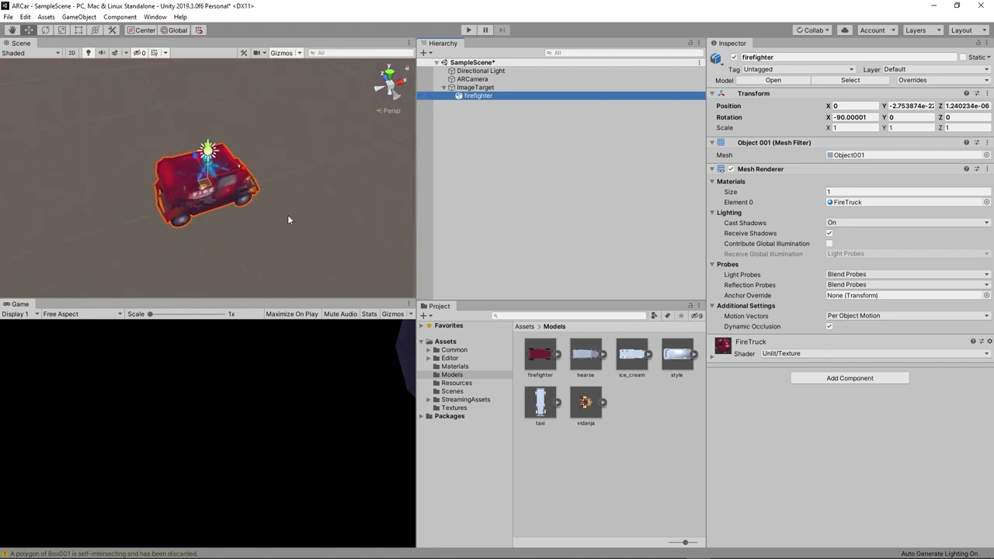
pyautogui.moveTo(249, 226)
pyautogui.keyDown('alt'); pyautogui.mouseDown()
pyautogui.moveTo(254, 214)
pyautogui.moveTo(217, 234)
pyautogui.moveTo(210, 264)
pyautogui.mouseUp(); pyautogui.keyUp('alt')
pyautogui.scroll(2, 217, 235)
pyautogui.scroll(3, 224, 223)
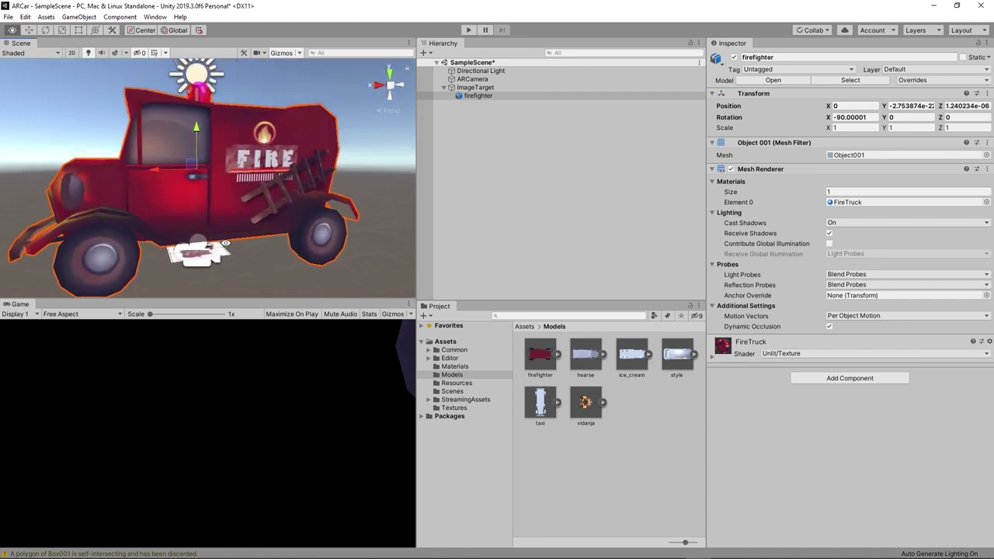
pyautogui.click(193, 260)
pyautogui.keyDown('alt'); pyautogui.moveTo(206, 268); pyautogui.dragTo(365, 233); pyautogui.keyUp('alt')
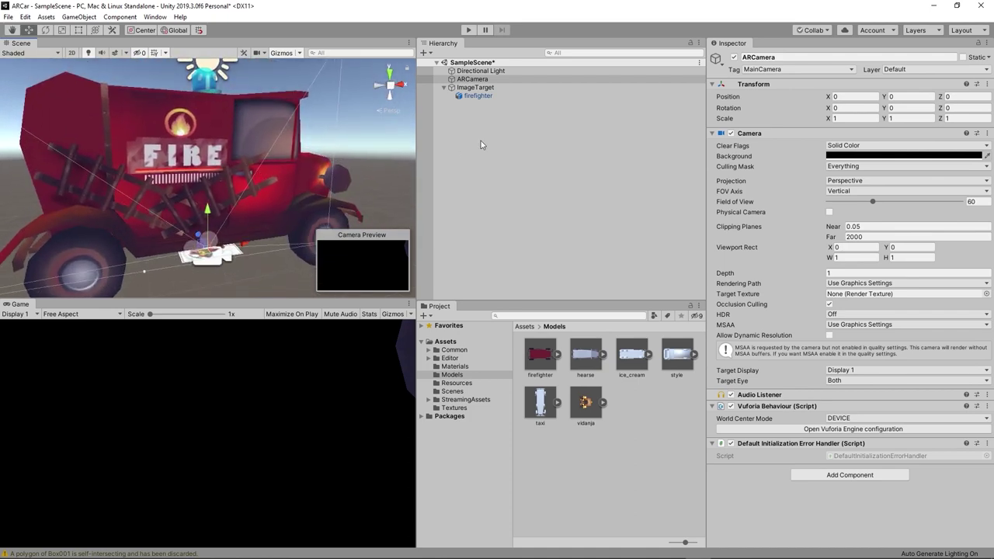
pyautogui.click(479, 96)
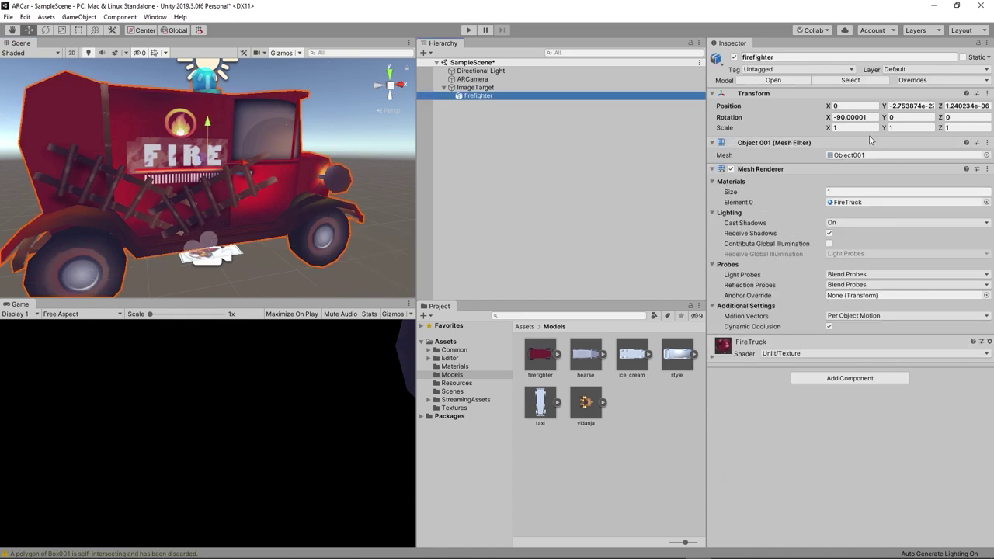
# Scale the firefighter truck to 0.2 on X, Y and Z.
pyautogui.click(855, 129)
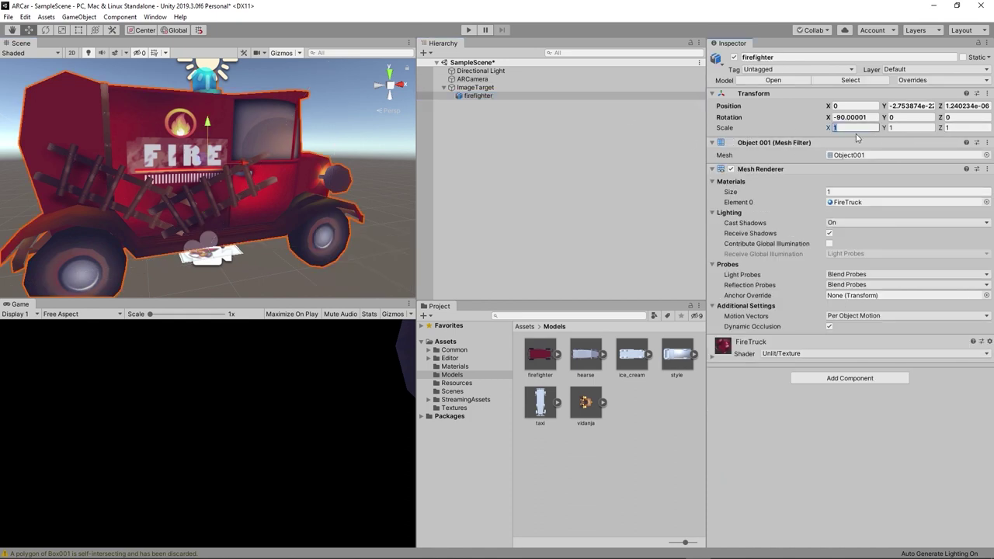
pyautogui.write('0.2')
pyautogui.press('Tab')
pyautogui.write('0.2')
pyautogui.press('Tab')
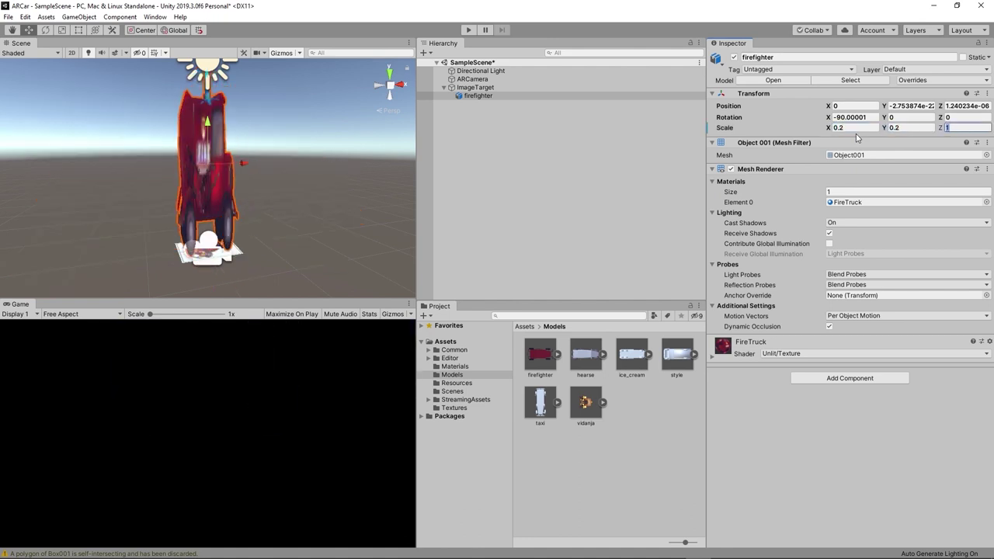
pyautogui.write('0.2')
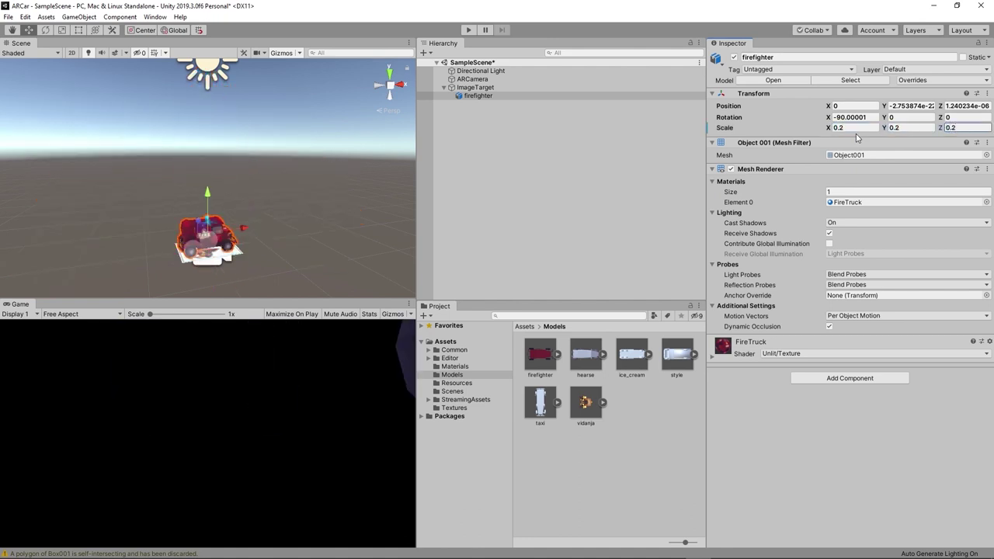
pyautogui.click(478, 96)
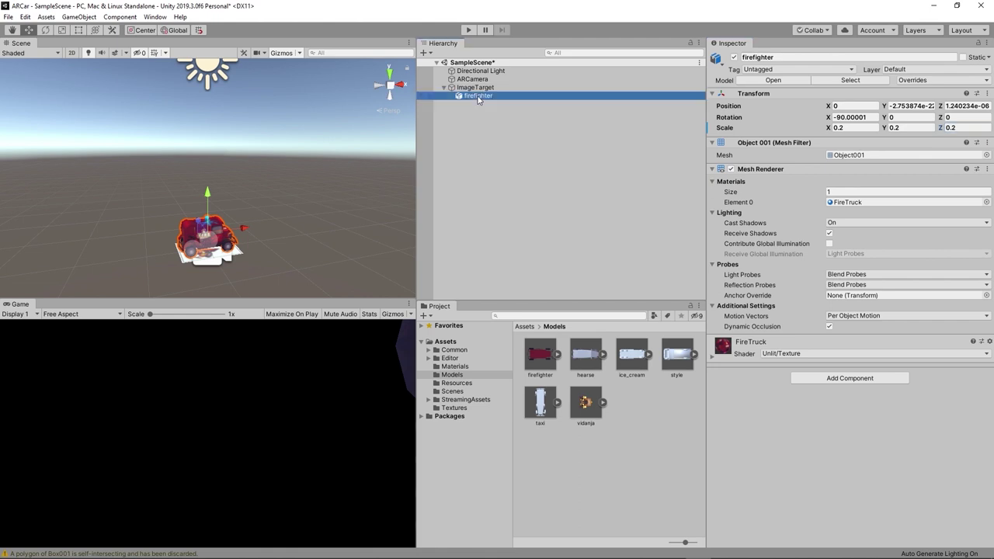
# Set the firefighter's Z rotation to 180 and check the turned truck.
pyautogui.press('f')
pyautogui.moveTo(240, 203)
pyautogui.keyDown('alt'); pyautogui.mouseDown()
pyautogui.moveTo(200, 216)
pyautogui.moveTo(202, 243)
pyautogui.mouseUp(); pyautogui.keyUp('alt')
pyautogui.scroll(5, 197, 215)
pyautogui.scroll(-2, 213, 227)
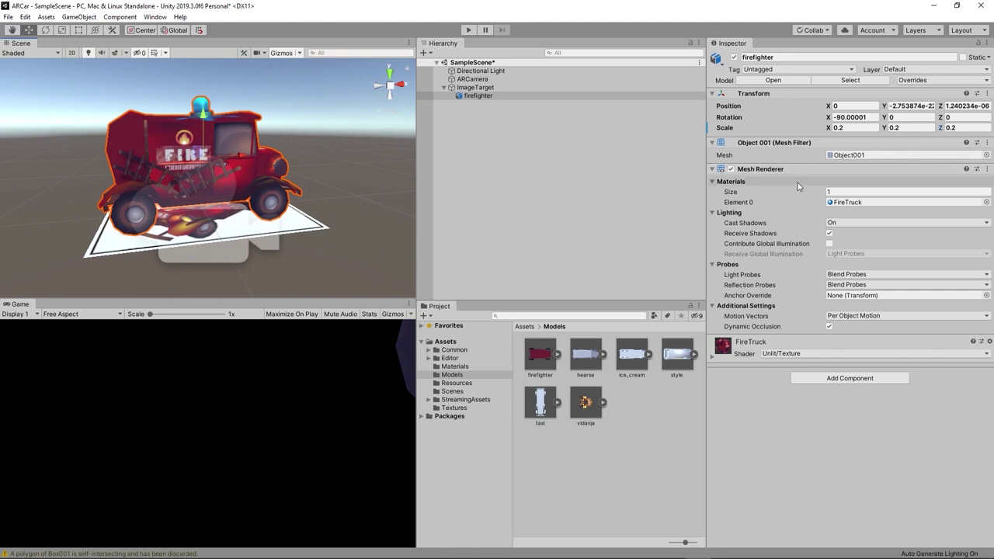
pyautogui.click(965, 117)
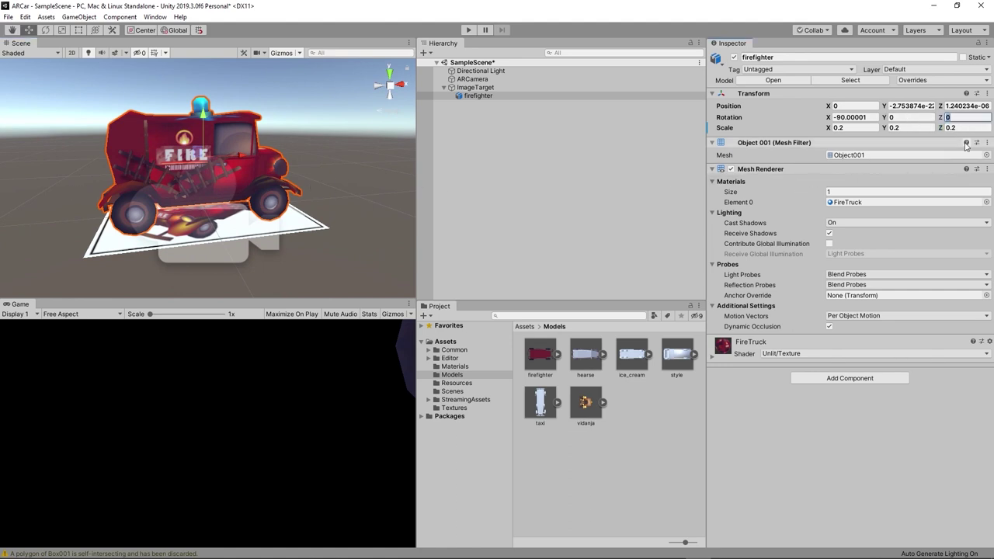
pyautogui.write('180')
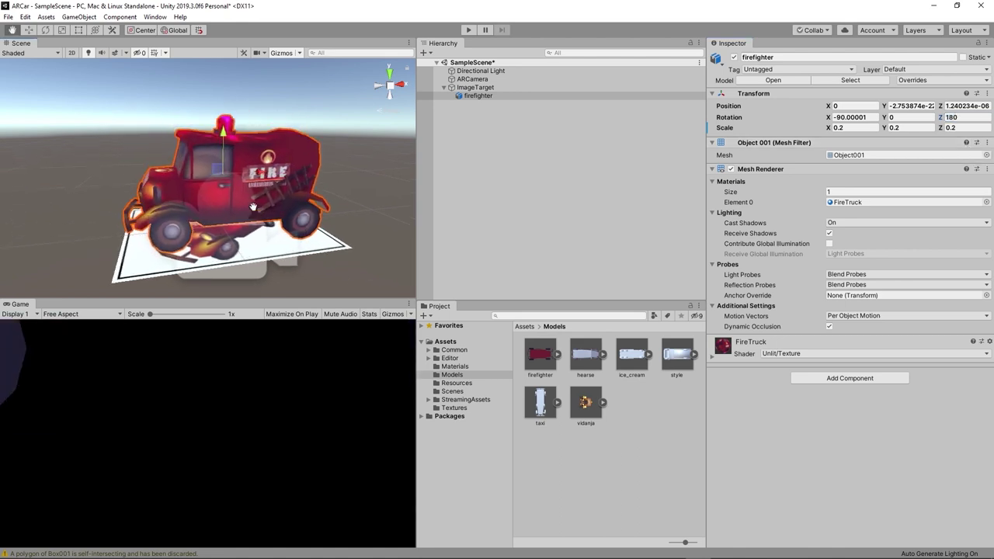
pyautogui.keyDown('alt'); pyautogui.moveTo(263, 196); pyautogui.dragTo(295, 214); pyautogui.keyUp('alt')
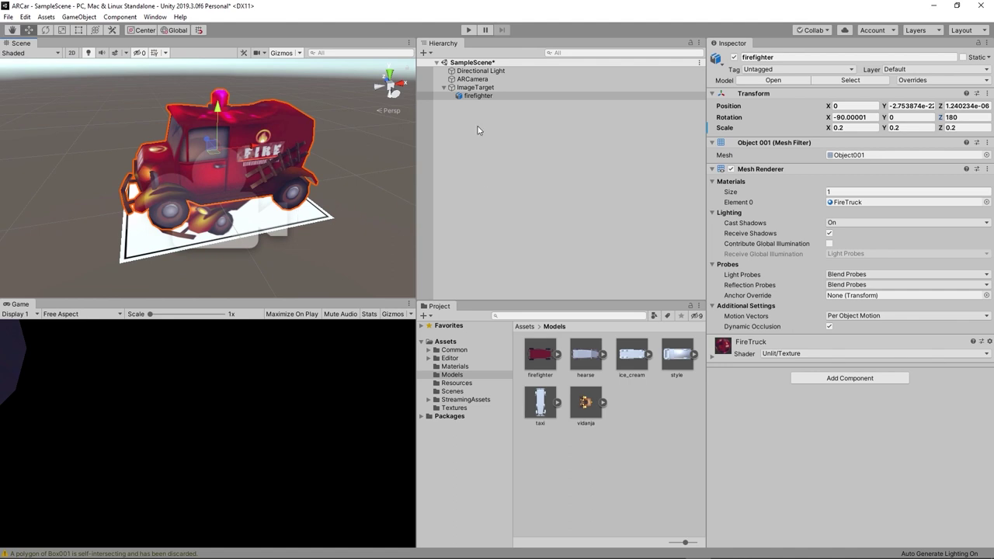
# Play the scene to test the fire truck tracking on the c1 card, then stop.
pyautogui.click(468, 30)
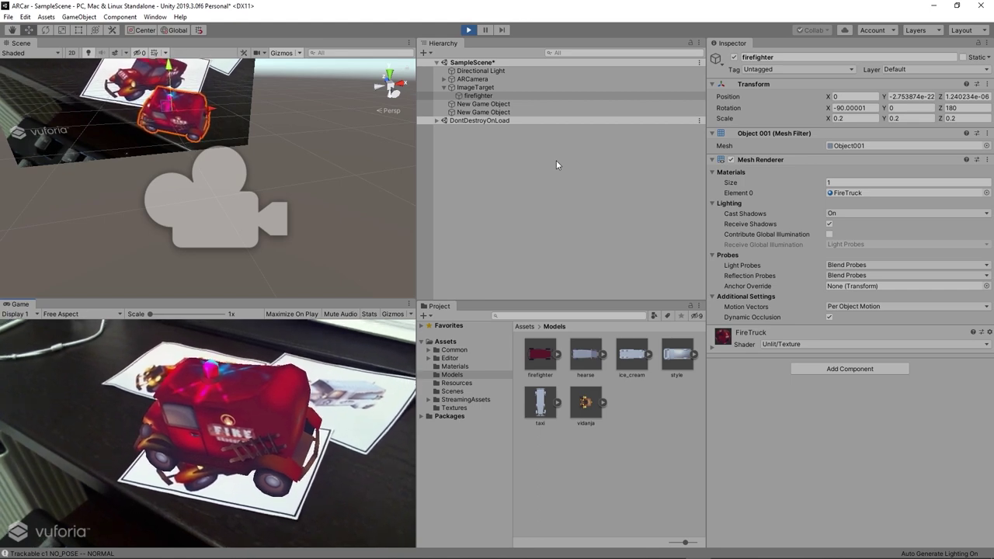
pyautogui.hotkey('ctrl', 'p')
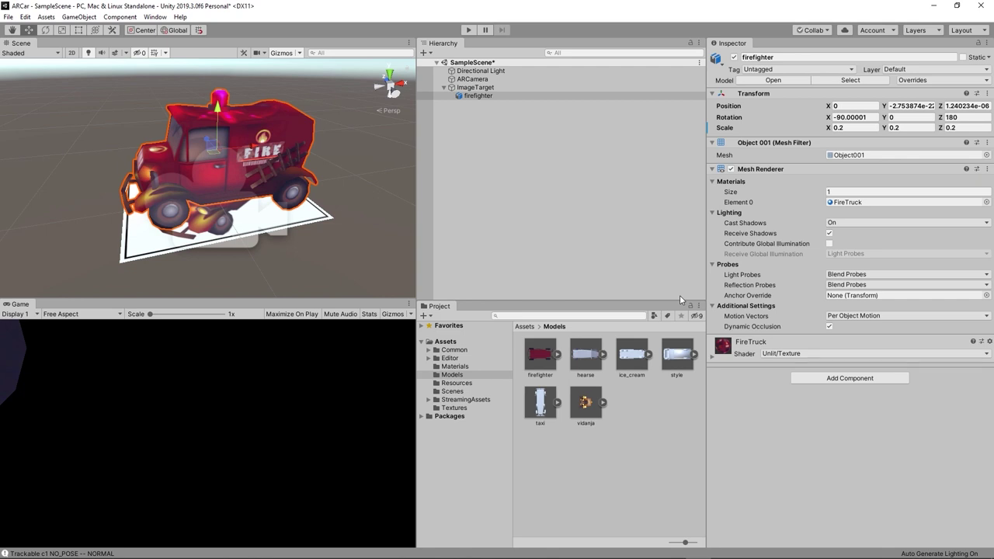
# Add a new Vuforia Image Target and move it right of the firefighter truck to X 1.417.
pyautogui.click(523, 159)
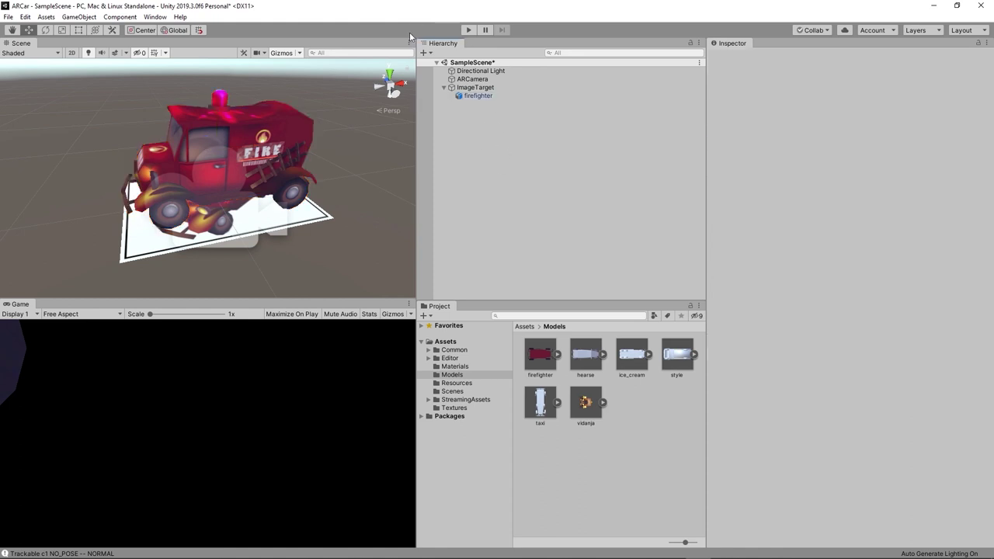
pyautogui.rightClick(464, 140)
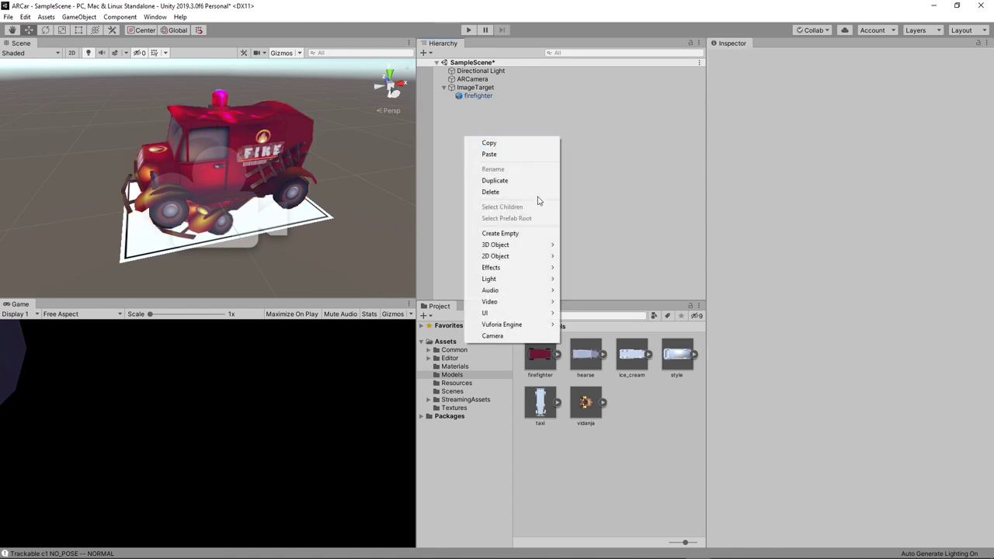
pyautogui.moveTo(540, 325)
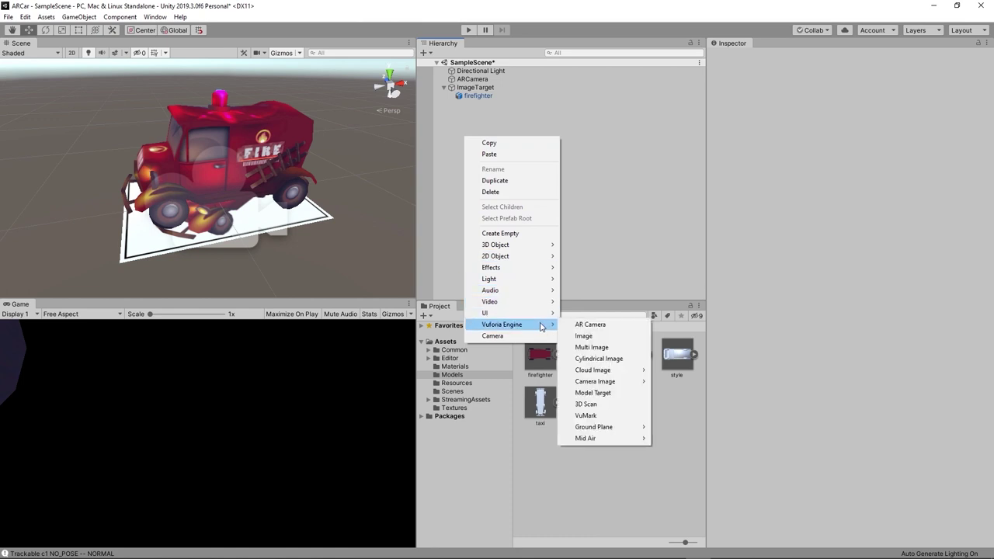
pyautogui.click(584, 336)
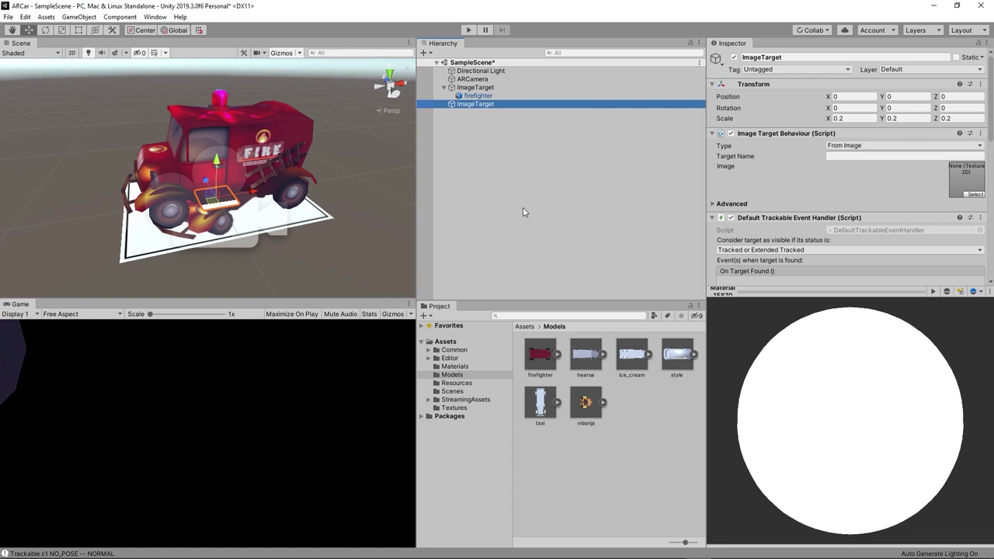
pyautogui.moveTo(323, 189); pyautogui.dragTo(156, 227, button='middle')
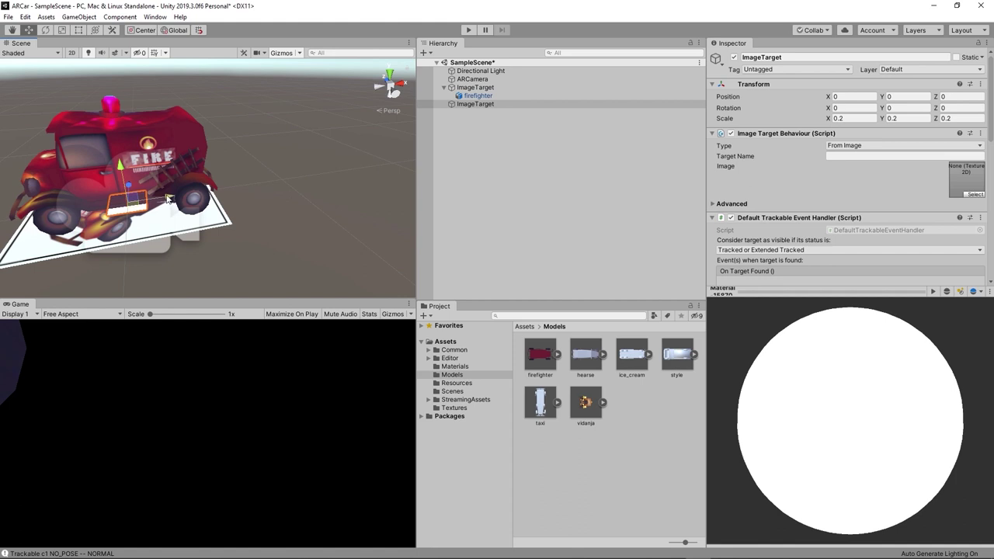
pyautogui.moveTo(167, 199); pyautogui.dragTo(386, 182)
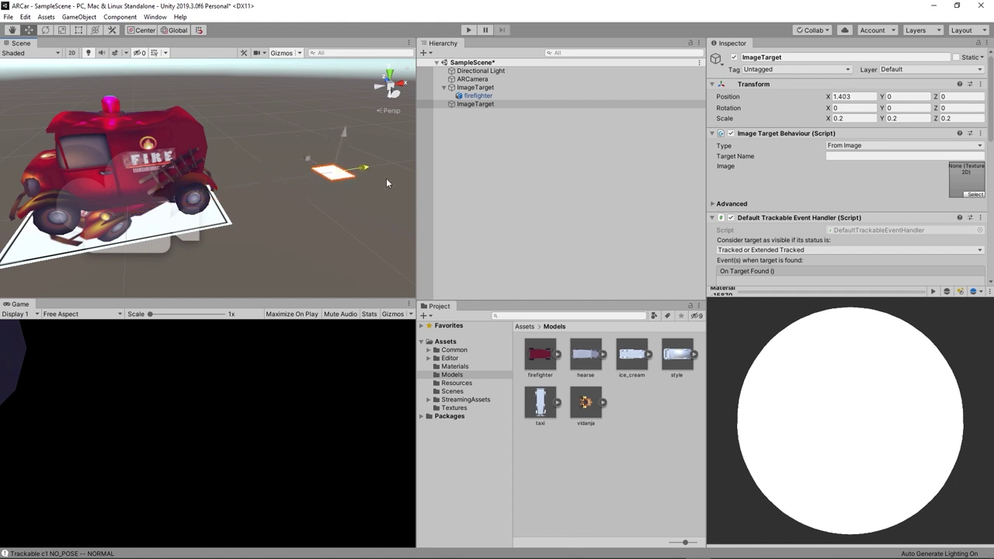
pyautogui.keyDown('alt'); pyautogui.moveTo(354, 182); pyautogui.dragTo(214, 205); pyautogui.keyUp('alt')
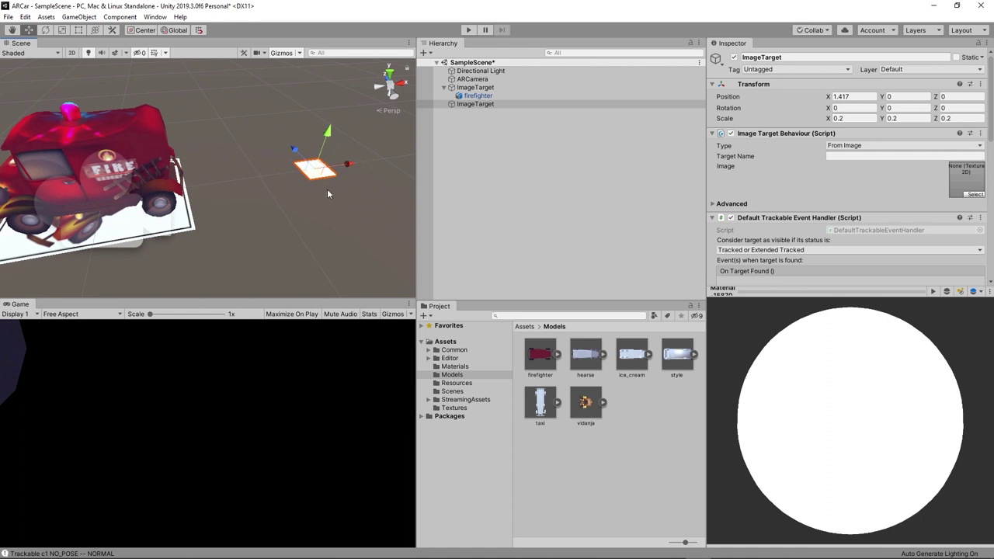
# Set the second image target's scale to 1 on X, Y and Z.
pyautogui.click(860, 118)
pyautogui.write('1')
pyautogui.press('Tab')
pyautogui.write('1')
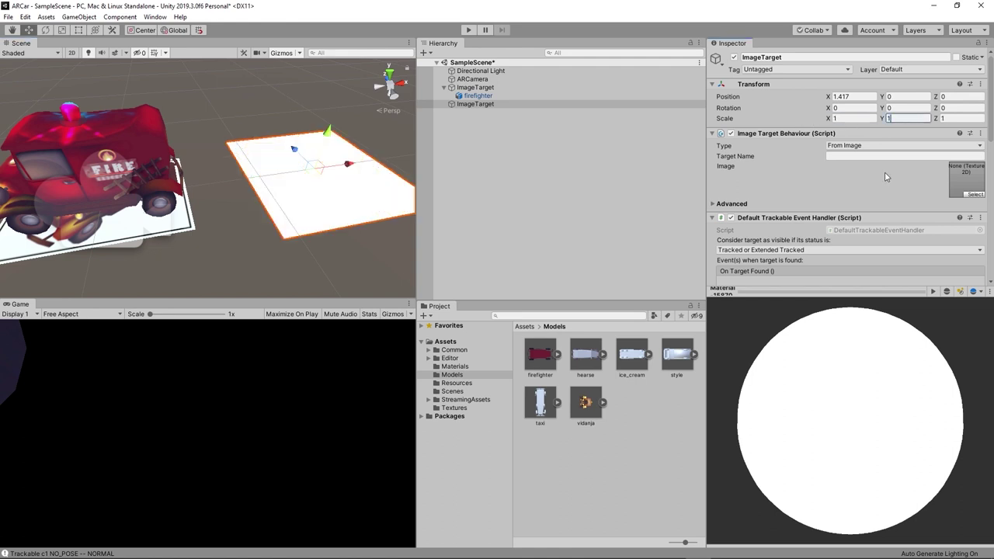
pyautogui.press('Tab')
pyautogui.write('1')
pyautogui.click(250, 256)
pyautogui.moveTo(253, 245)
pyautogui.mouseDown(button='middle')
pyautogui.moveTo(278, 220)
pyautogui.moveTo(271, 189)
pyautogui.mouseUp(button='middle')
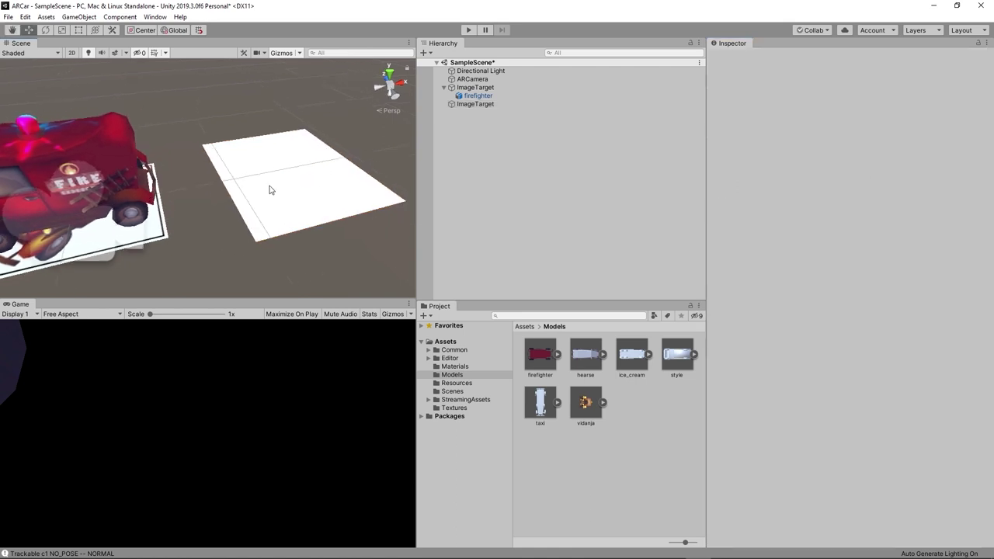
pyautogui.click(271, 189)
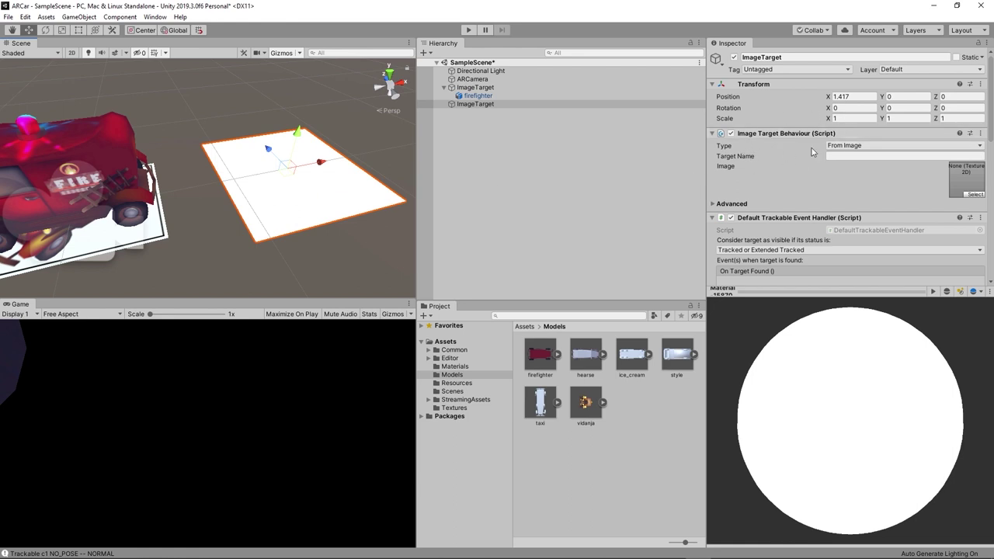
# Set the second target's type to From Database, database ARCar, image target c2.
pyautogui.click(858, 148)
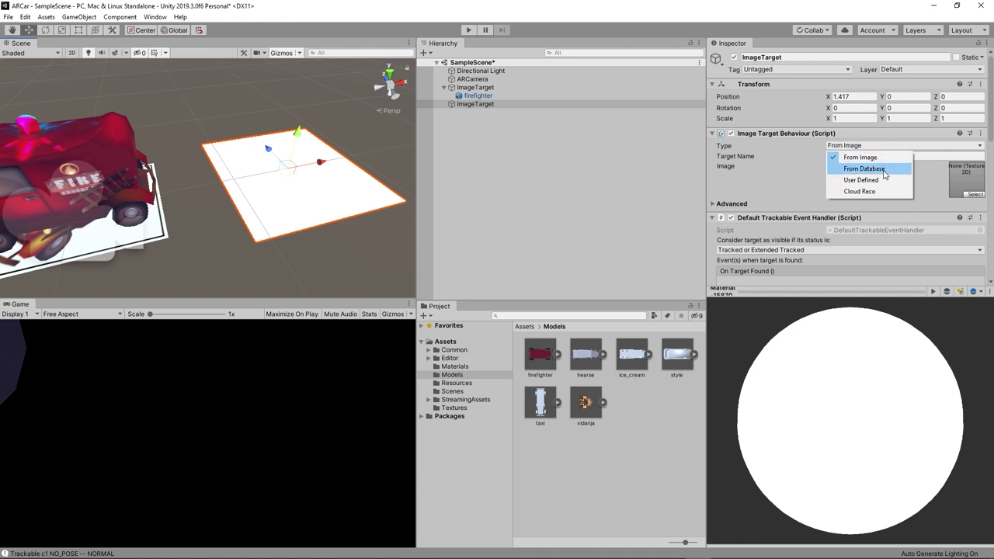
pyautogui.click(882, 172)
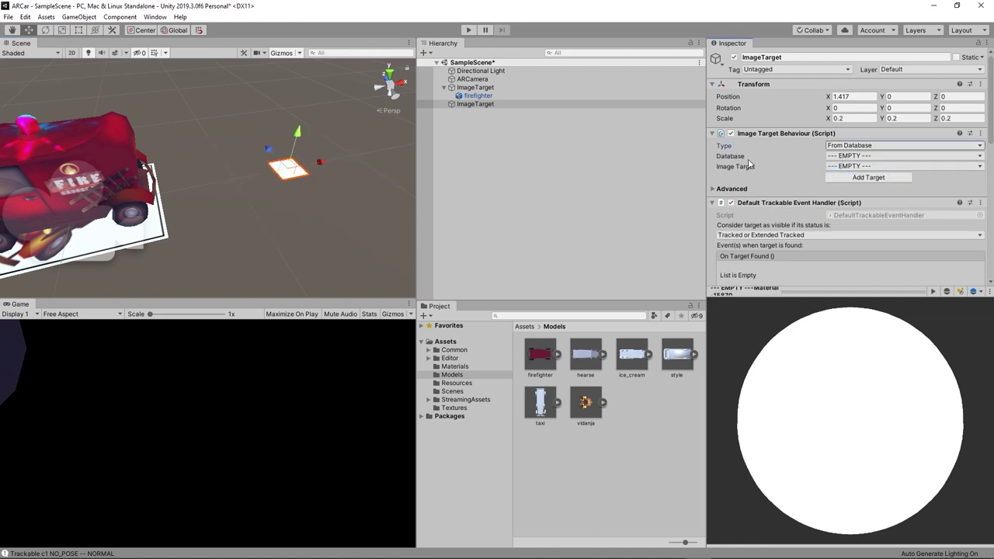
pyautogui.click(845, 158)
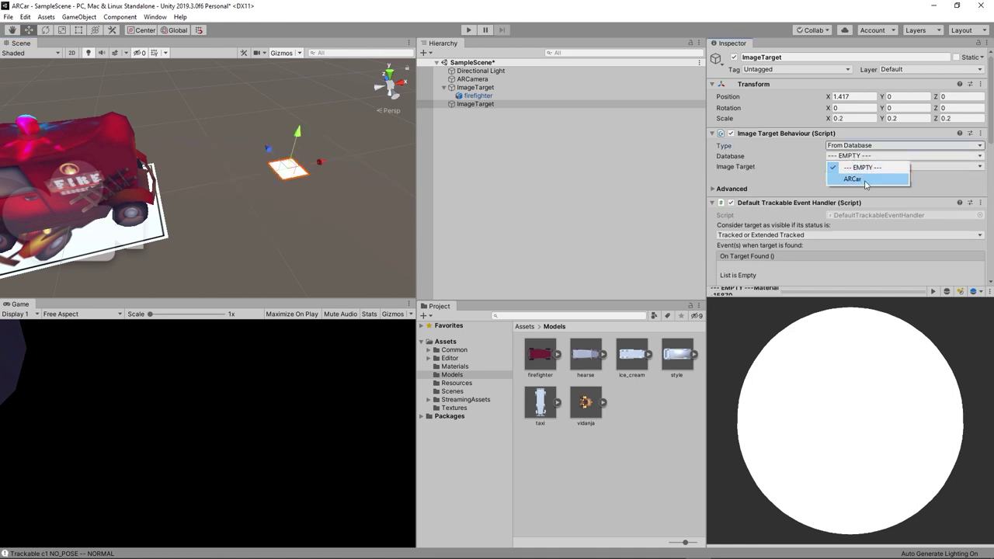
pyautogui.click(862, 179)
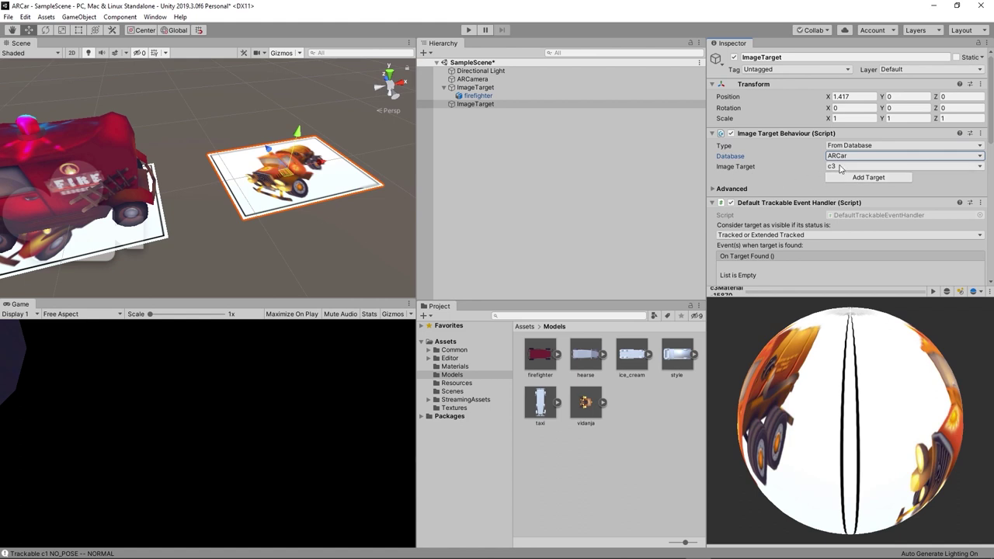
pyautogui.click(846, 166)
pyautogui.click(861, 191)
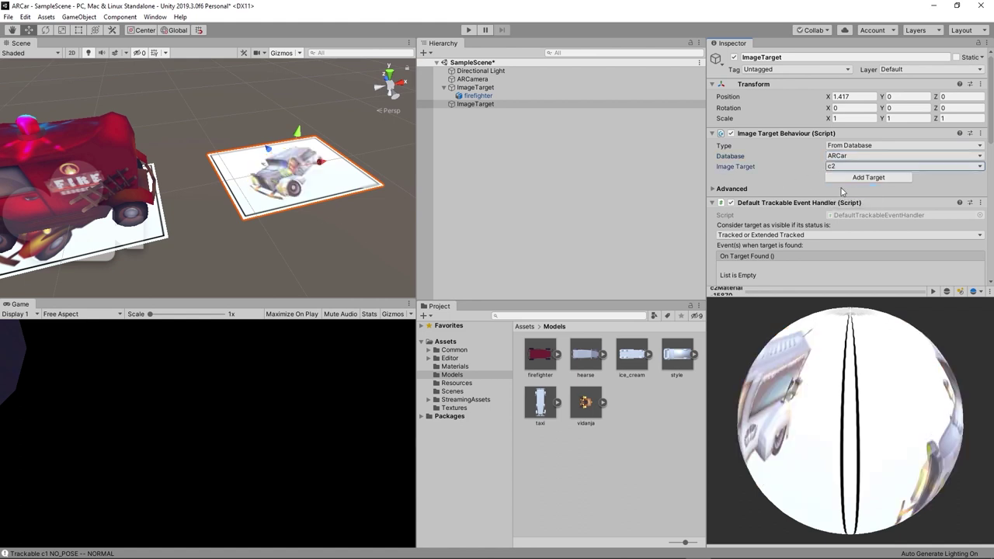
# Select the hearse model in the project's Models folder.
pyautogui.moveTo(287, 225)
pyautogui.keyDown('alt'); pyautogui.mouseDown()
pyautogui.moveTo(320, 199)
pyautogui.moveTo(304, 216)
pyautogui.mouseUp(); pyautogui.keyUp('alt')
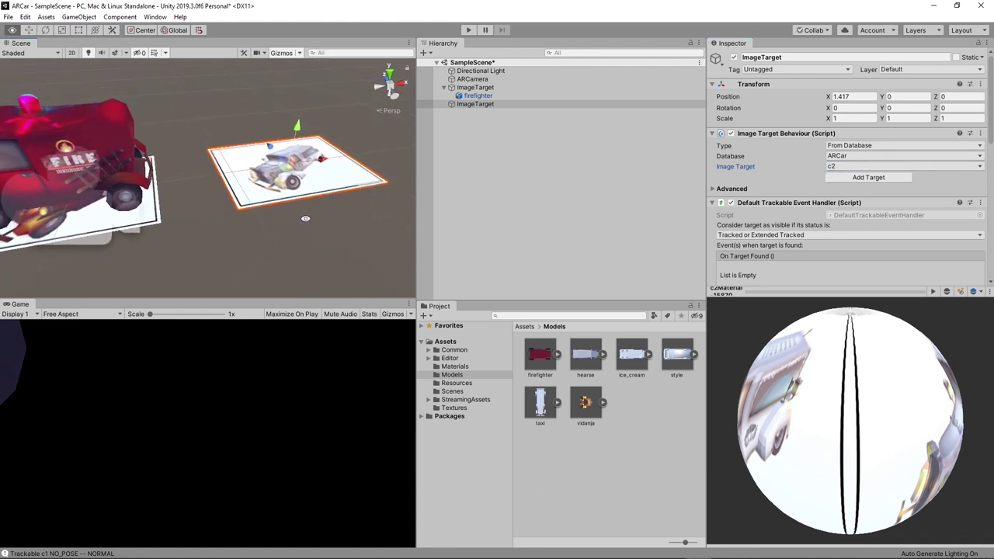
pyautogui.click(456, 376)
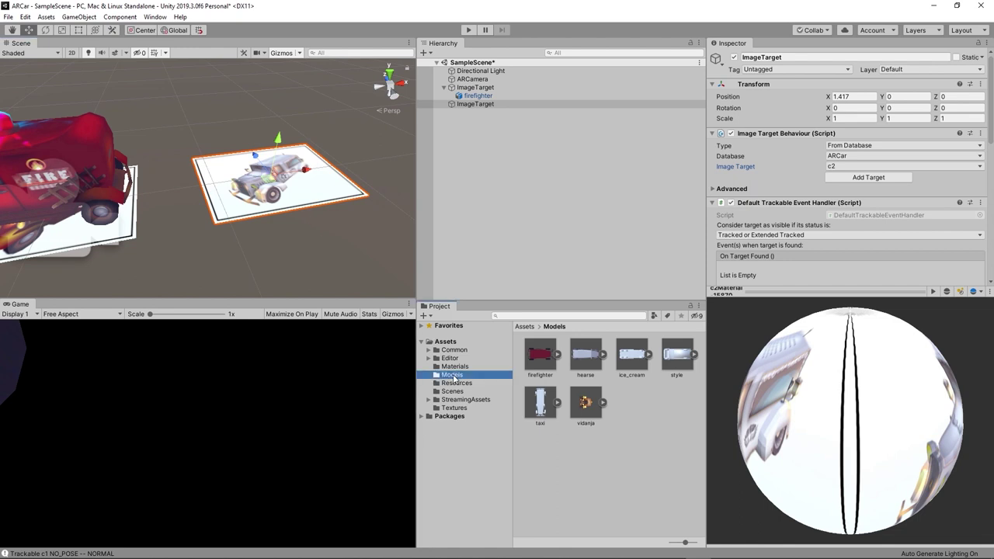
pyautogui.click(588, 359)
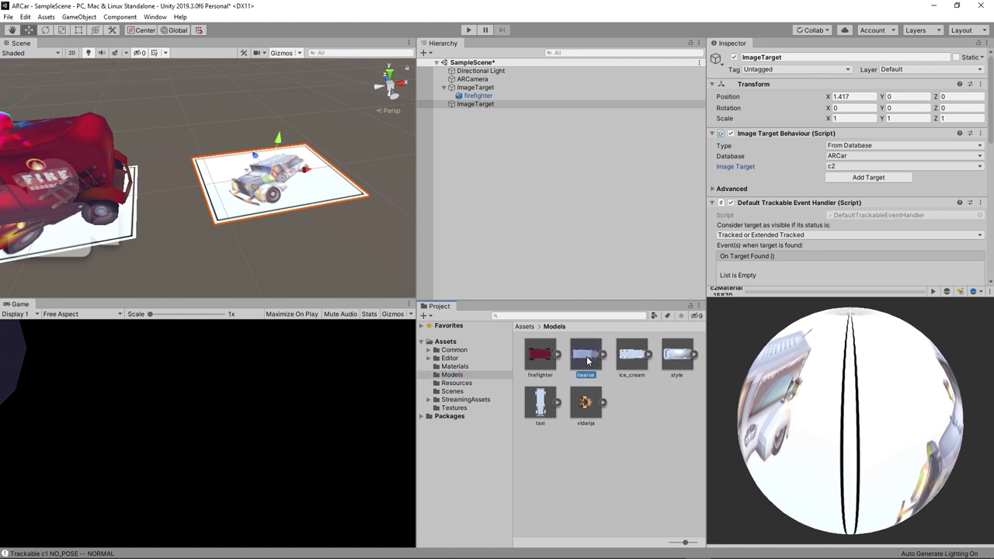
# Parent the hearse to the second image target and scale it to 0.2 on all axes.
pyautogui.moveTo(587, 360); pyautogui.dragTo(475, 105)
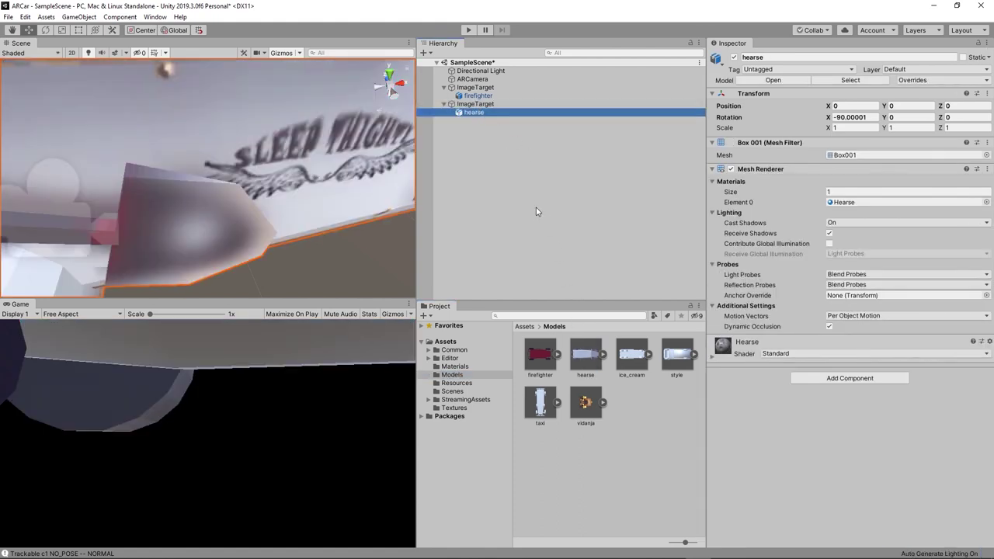
pyautogui.doubleClick(473, 113)
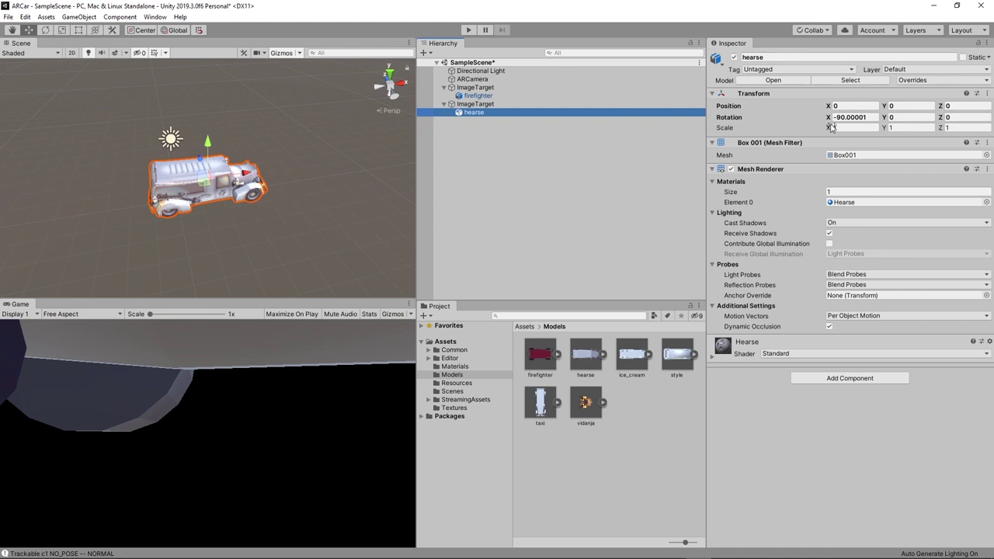
pyautogui.click(862, 128)
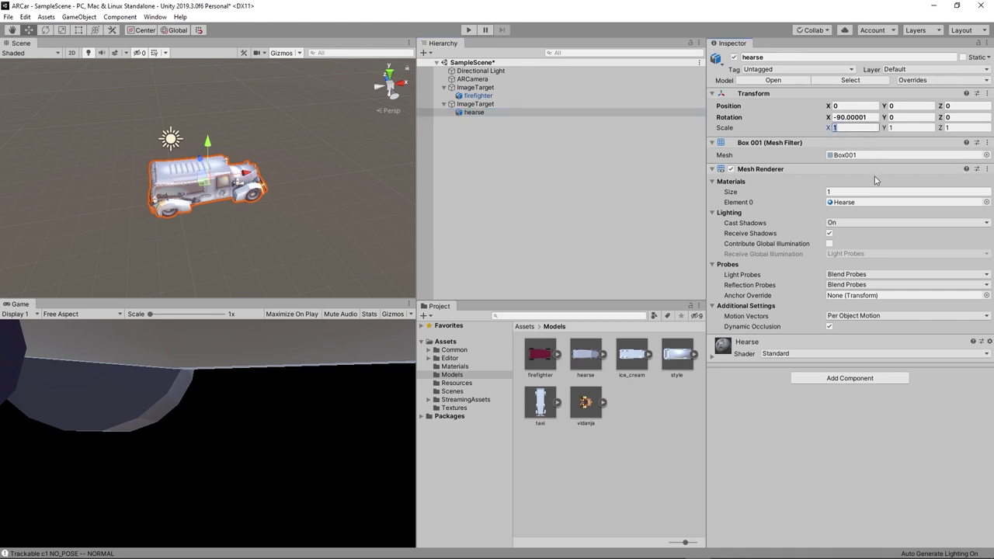
pyautogui.write('0.2')
pyautogui.press('Tab')
pyautogui.write('0.2')
pyautogui.press('Tab')
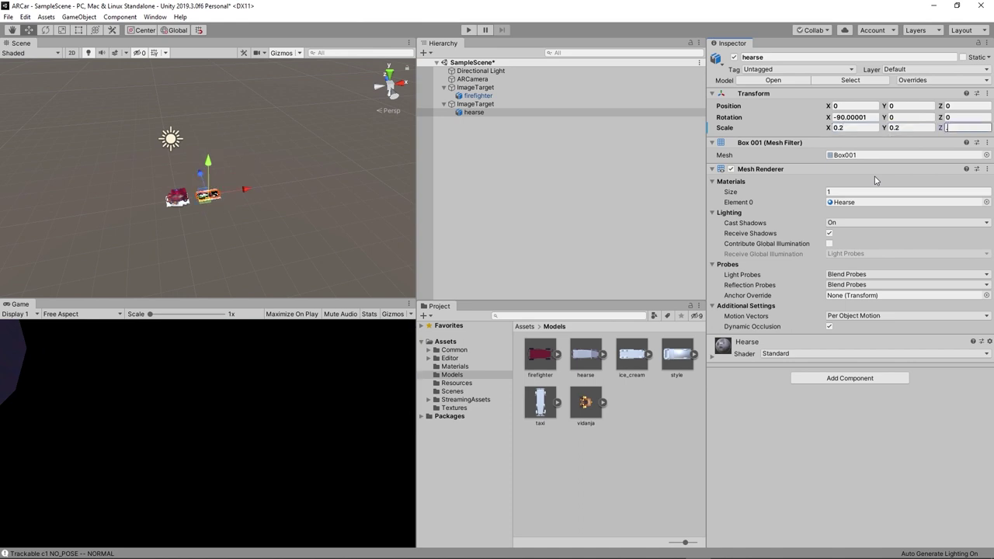
pyautogui.write('0.2')
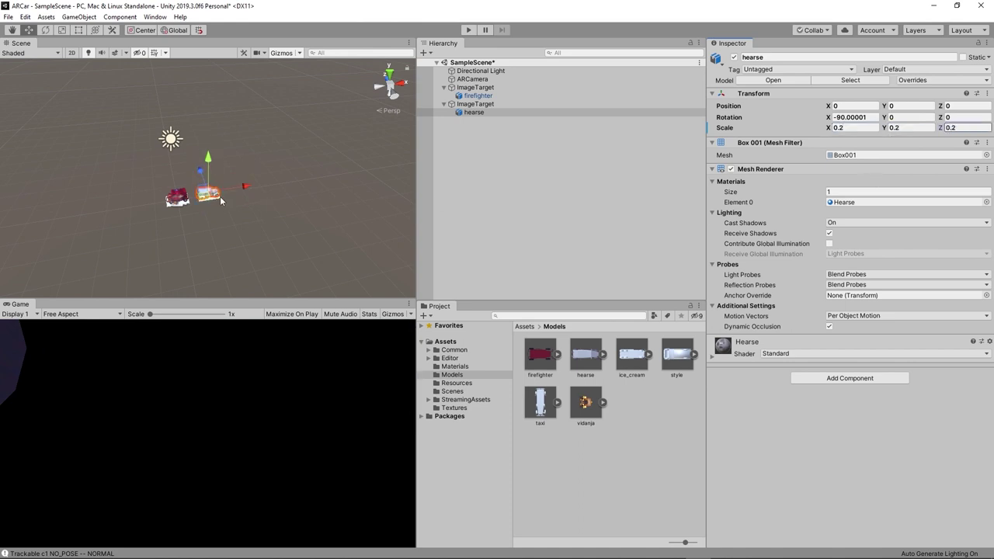
# Set the hearse's Z rotation to 180 so it faces the right way.
pyautogui.scroll(2, 221, 201)
pyautogui.scroll(2, 188, 217)
pyautogui.scroll(2, 188, 218)
pyautogui.scroll(2, 233, 225)
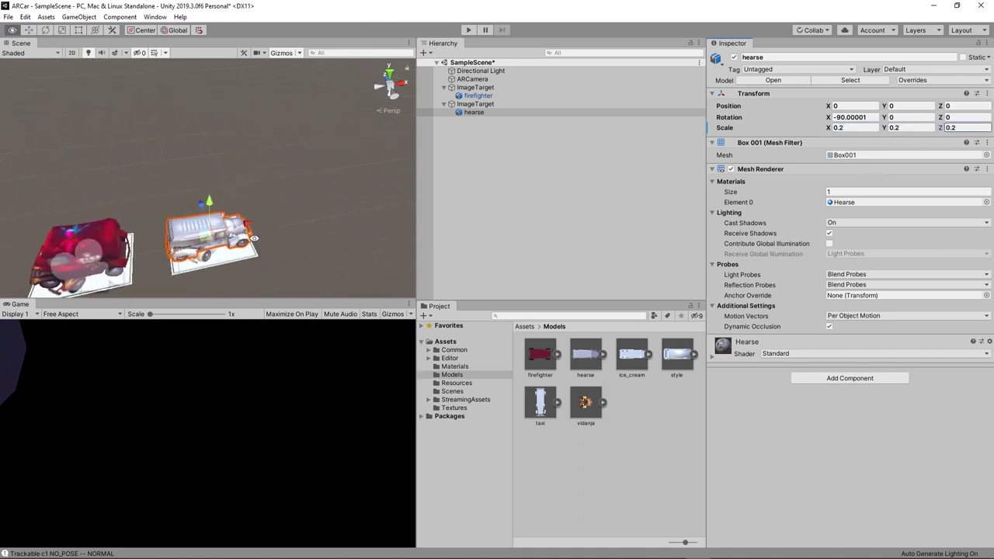
pyautogui.doubleClick(483, 114)
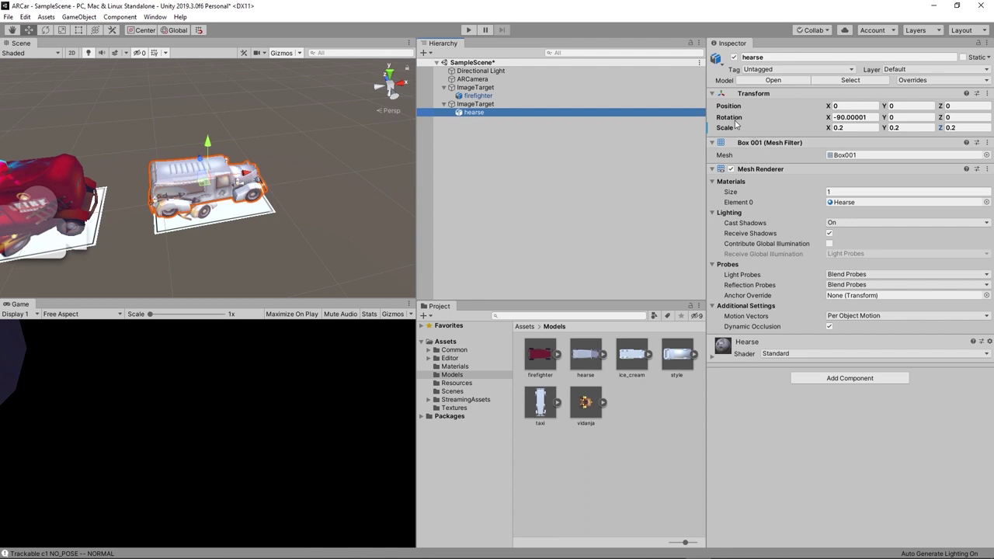
pyautogui.click(960, 117)
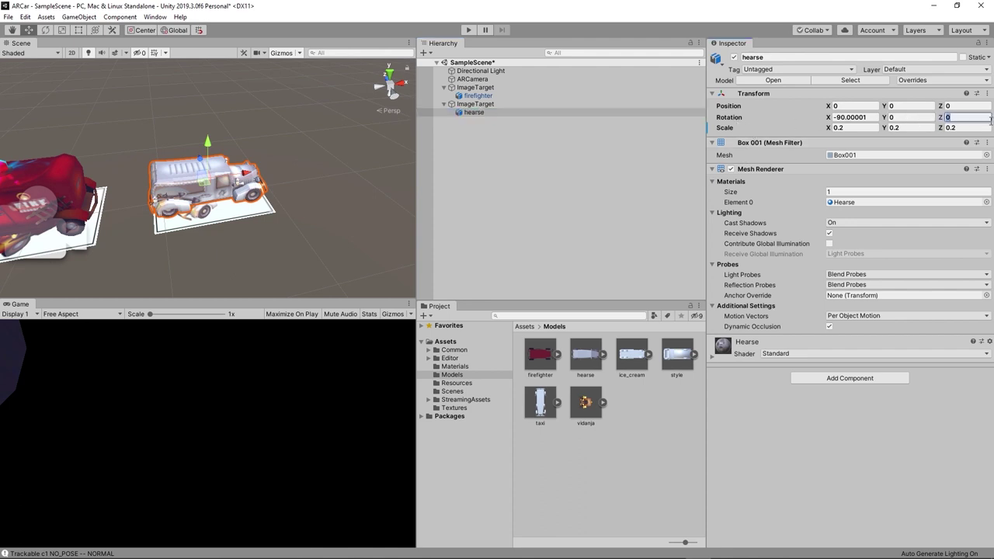
pyautogui.write('180')
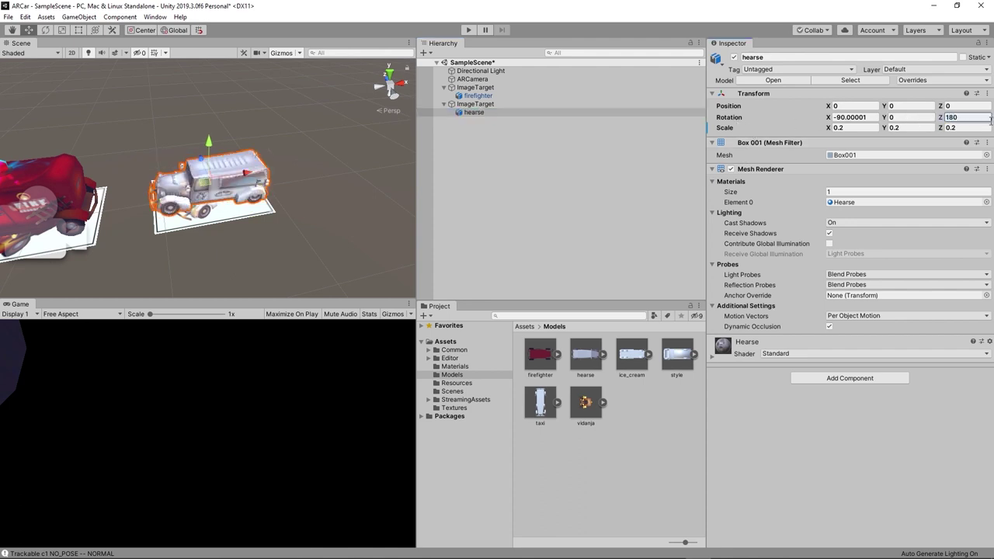
pyautogui.moveTo(336, 222)
pyautogui.keyDown('alt'); pyautogui.mouseDown()
pyautogui.moveTo(290, 135)
pyautogui.moveTo(338, 210)
pyautogui.mouseUp(); pyautogui.keyUp('alt')
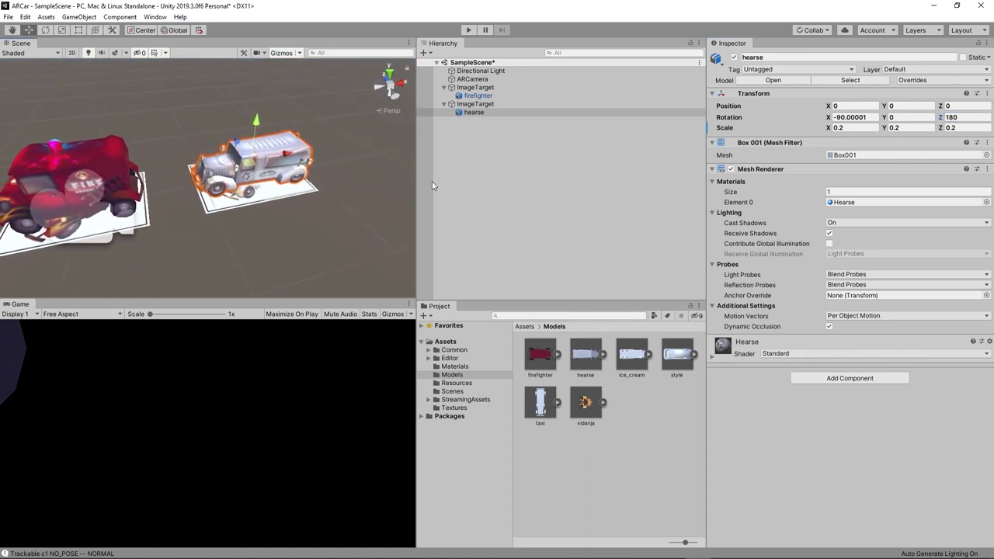
pyautogui.click(468, 151)
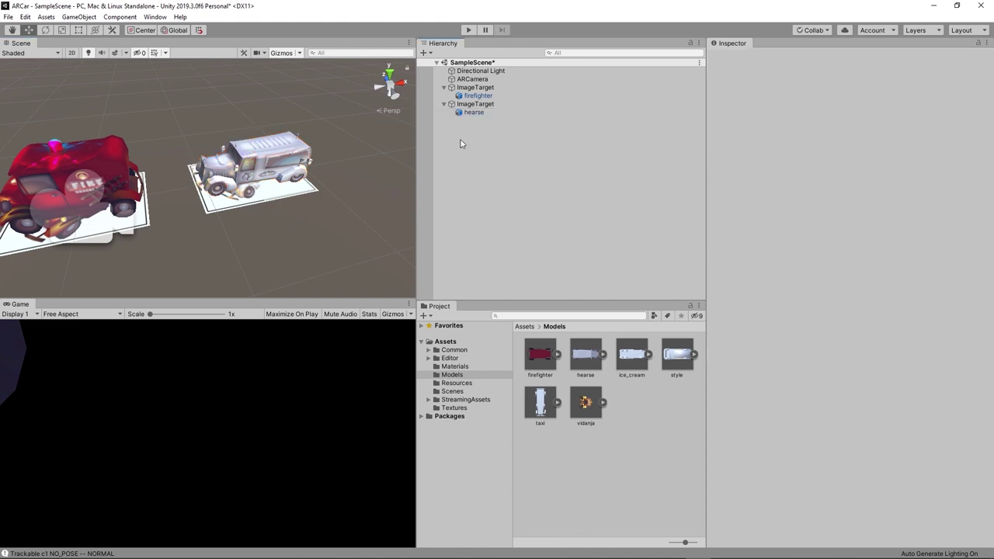
# Add a third Vuforia Image Target sourced From Database, using the ARCar database.
pyautogui.rightClick(460, 143)
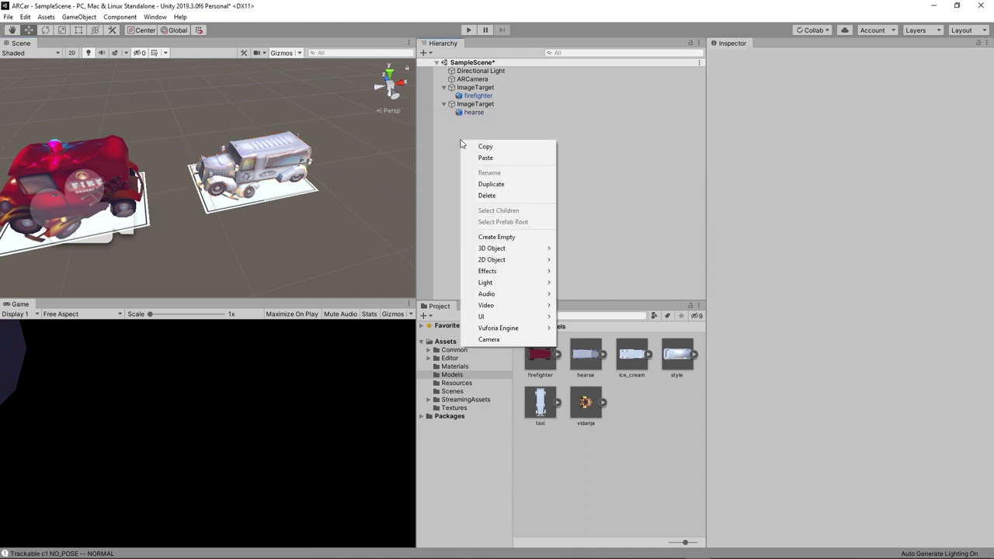
pyautogui.moveTo(538, 330)
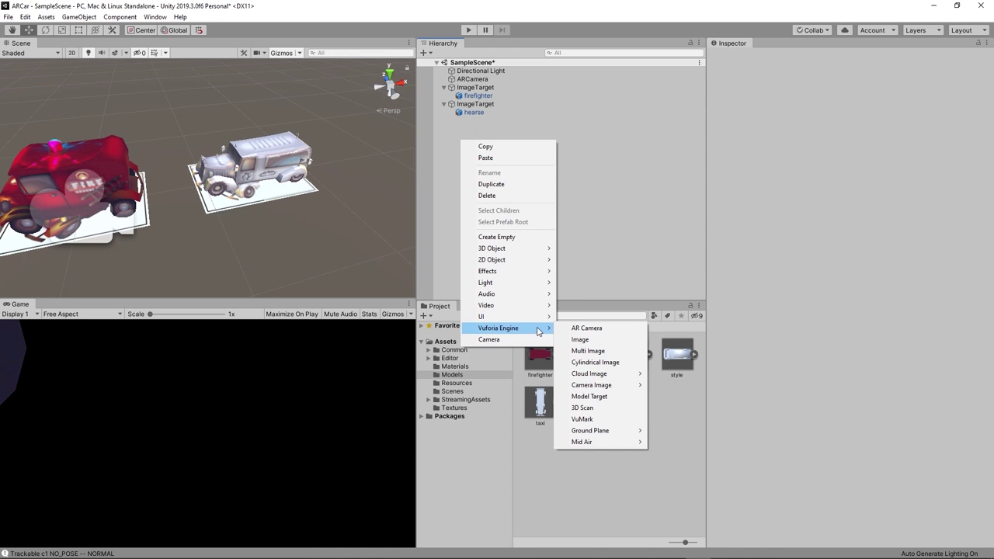
pyautogui.click(580, 339)
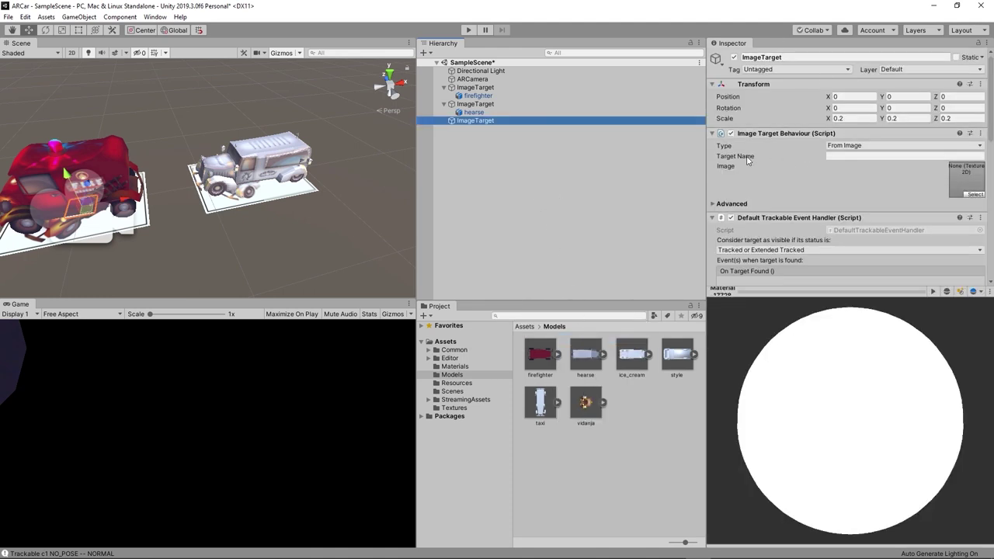
pyautogui.click(832, 148)
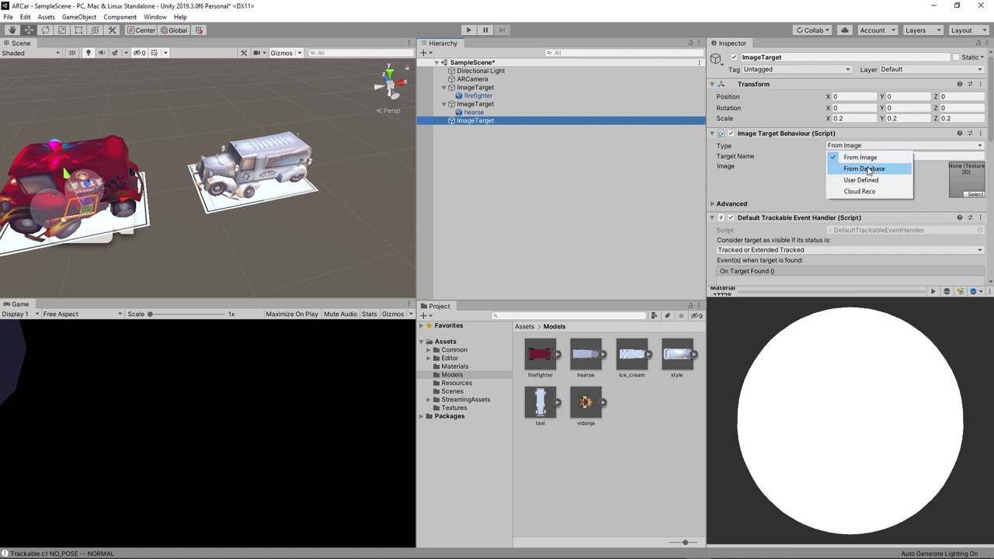
pyautogui.click(867, 168)
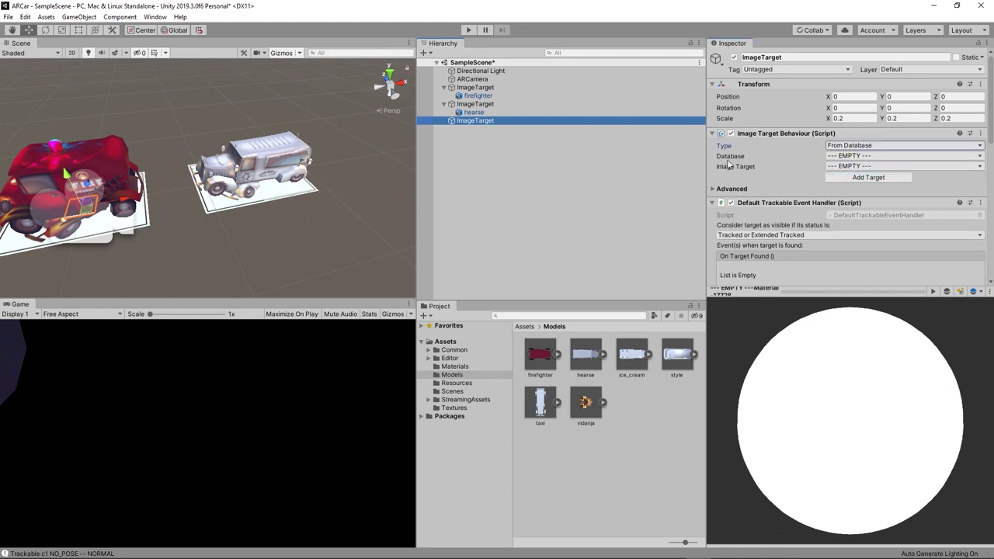
pyautogui.click(829, 156)
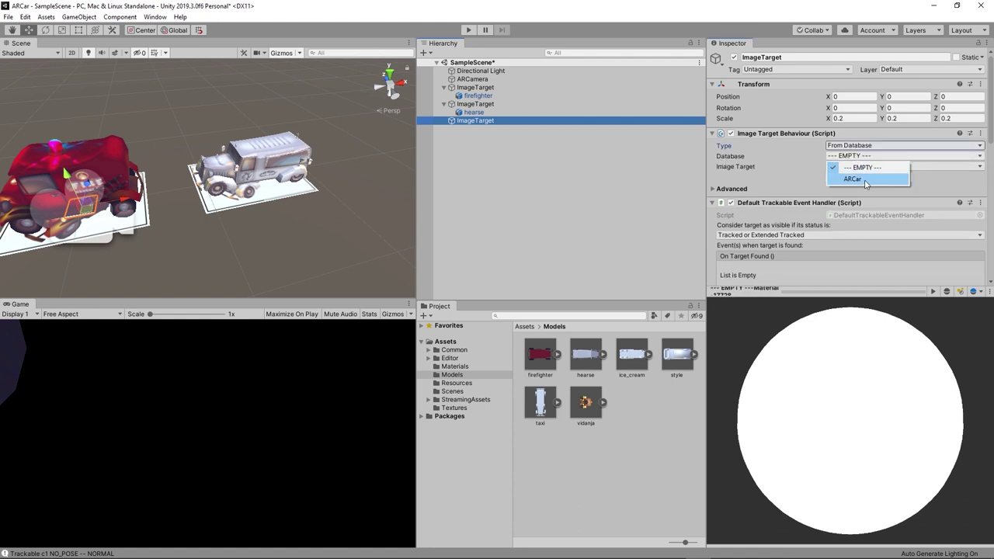
pyautogui.click(864, 181)
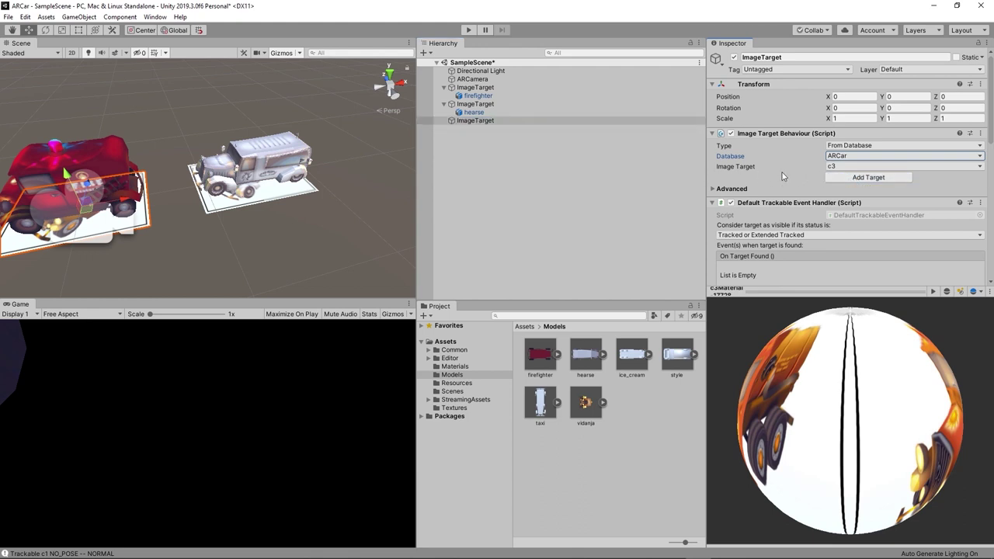
# Move the third image target right of the hearse to X 2.855.
pyautogui.scroll(-3, 174, 200)
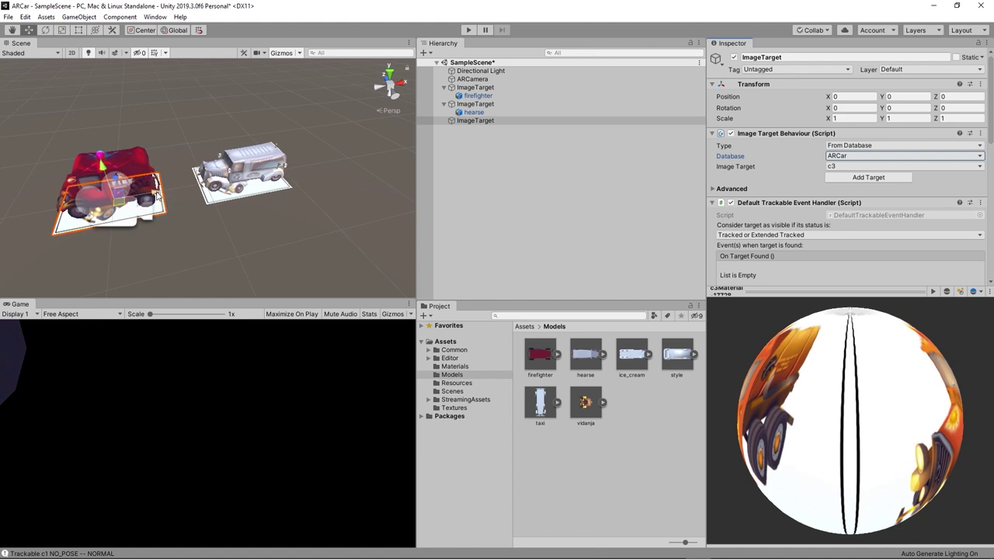
pyautogui.moveTo(165, 201); pyautogui.dragTo(415, 158)
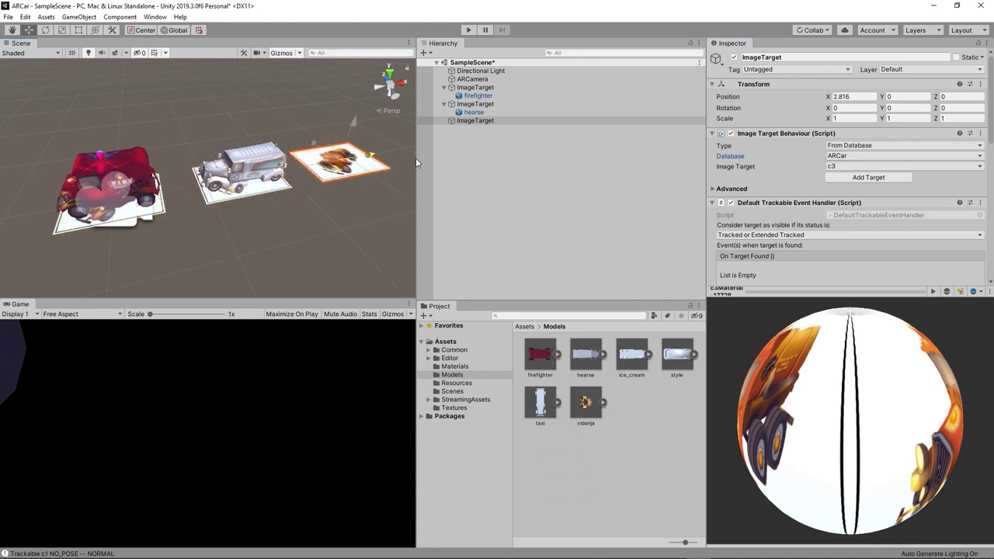
pyautogui.moveTo(314, 198)
pyautogui.mouseDown(button='middle')
pyautogui.moveTo(220, 233)
pyautogui.moveTo(272, 218)
pyautogui.mouseUp(button='middle')
pyautogui.scroll(4, 272, 219)
pyautogui.scroll(-3, 281, 222)
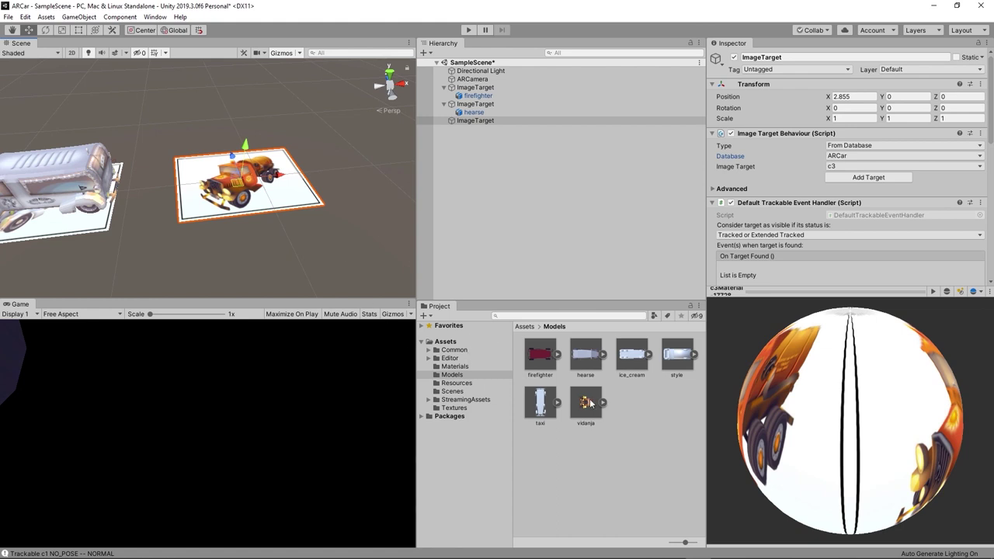
# Parent the vidanja model to the third image target and scale it to 0.2 on all axes.
pyautogui.moveTo(589, 402); pyautogui.dragTo(482, 122)
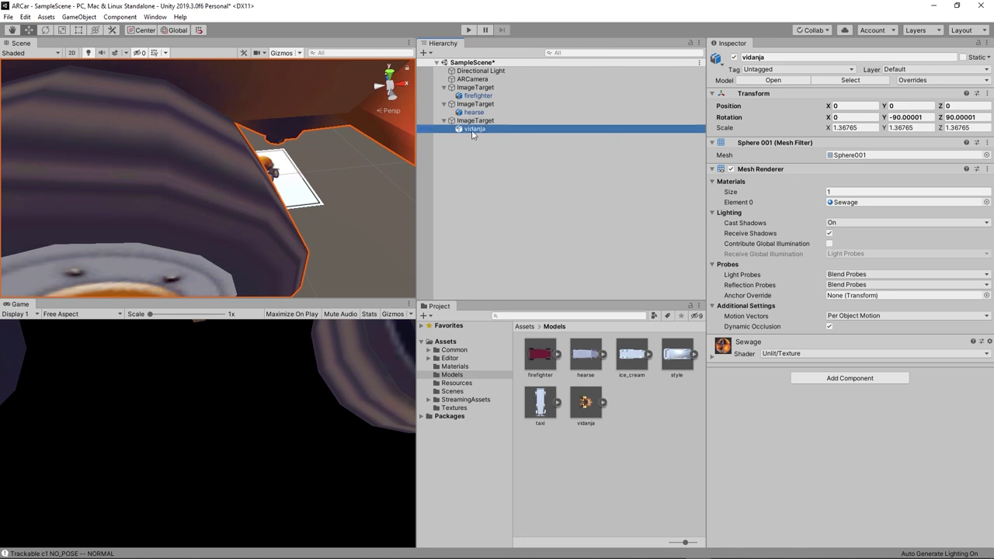
pyautogui.doubleClick(471, 130)
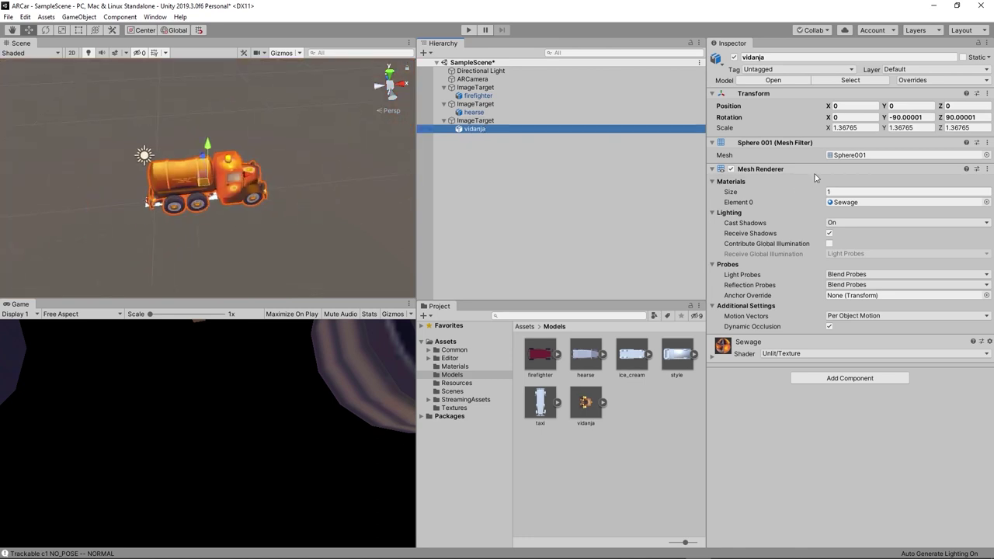
pyautogui.click(864, 128)
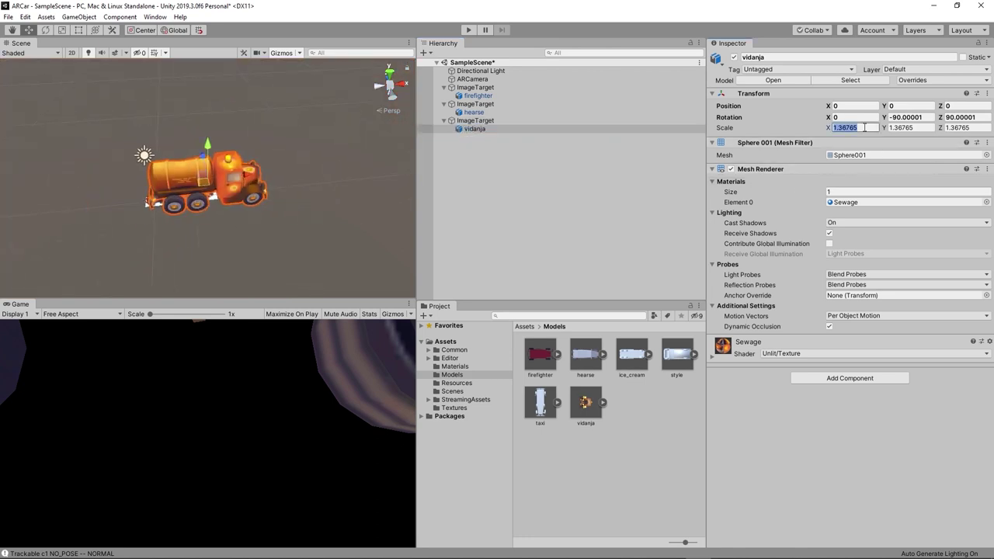
pyautogui.write('0.2')
pyautogui.press('Tab')
pyautogui.write('0.2')
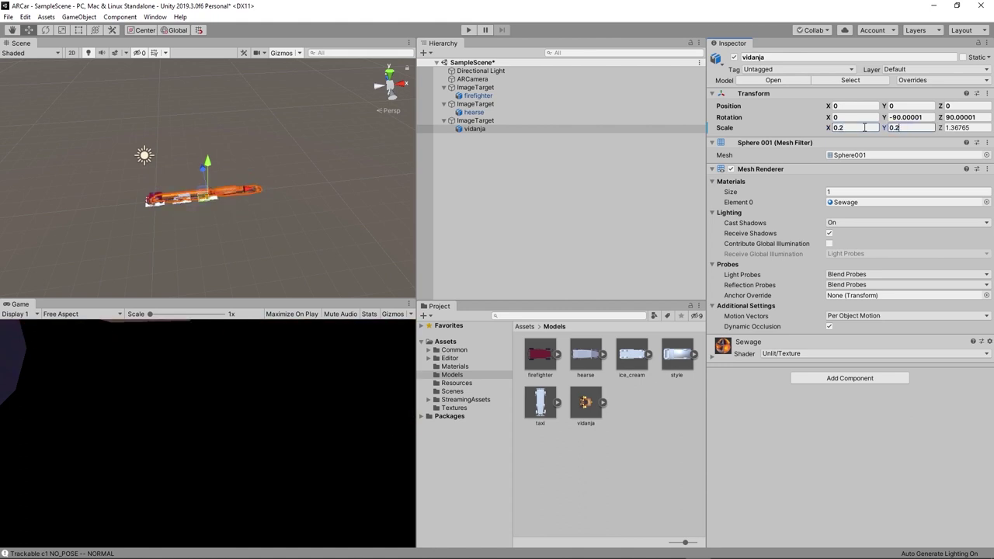
pyautogui.press('Tab')
pyautogui.write('0.2')
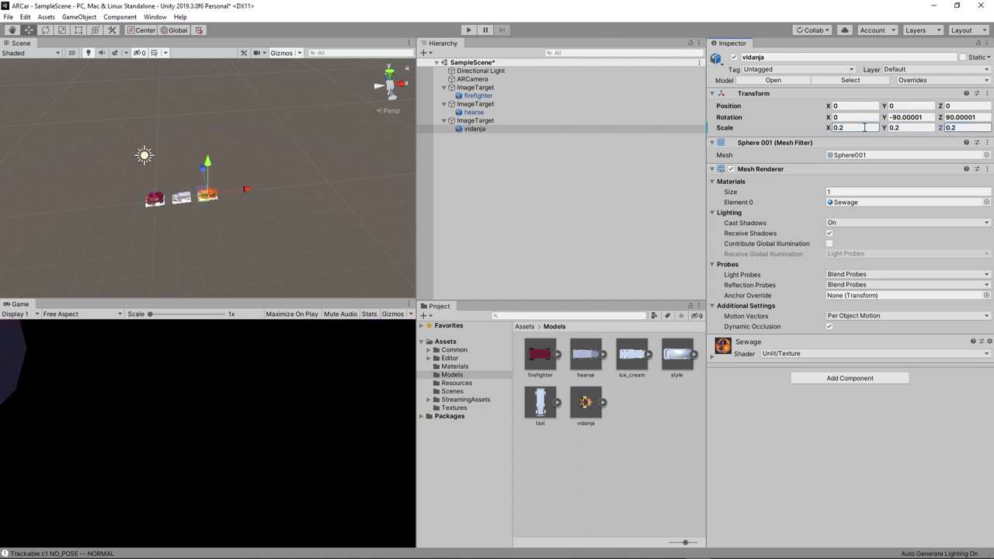
# Set the vidanja truck's Y rotation to 90 to turn it around.
pyautogui.scroll(2, 221, 213)
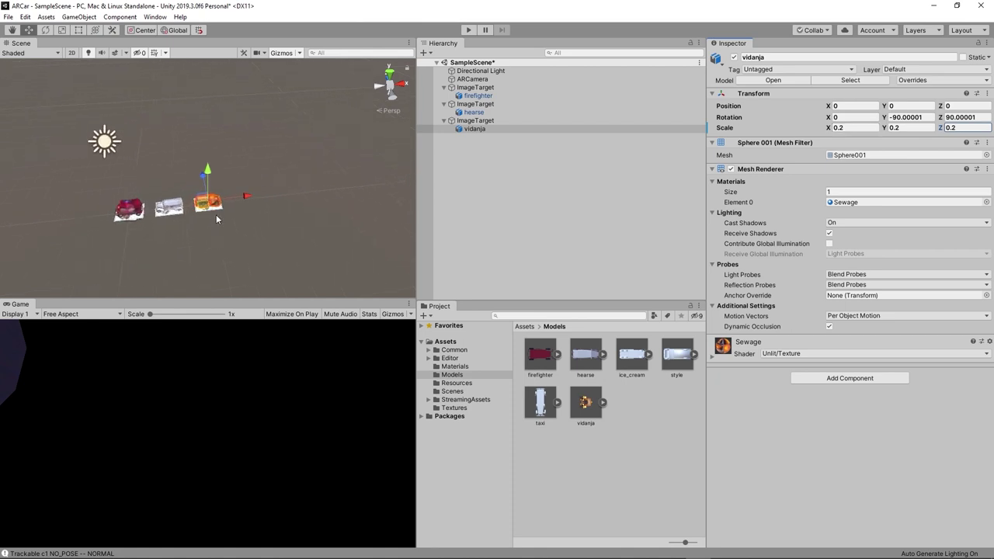
pyautogui.scroll(3, 239, 227)
pyautogui.scroll(2, 239, 227)
pyautogui.scroll(1, 288, 231)
pyautogui.scroll(1, 310, 214)
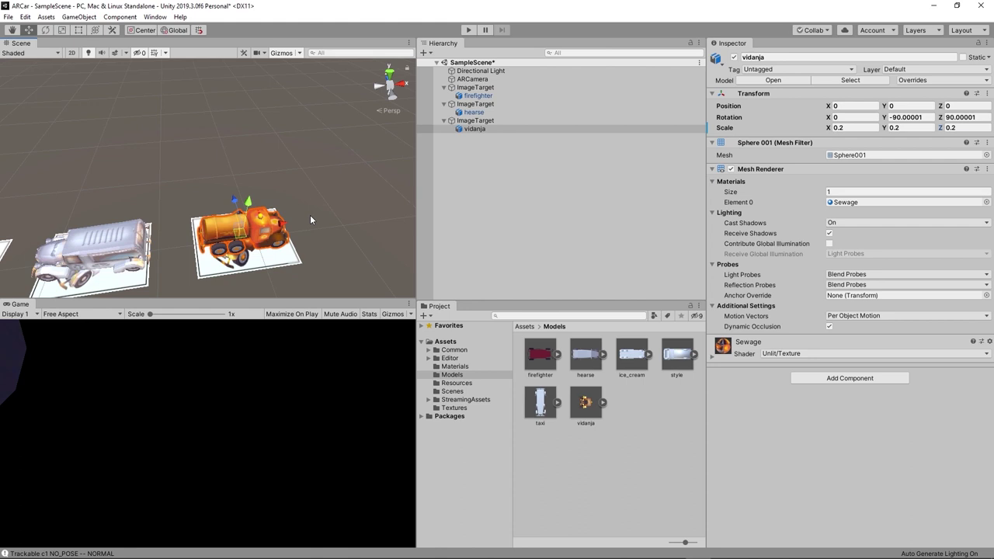
pyautogui.click(924, 117)
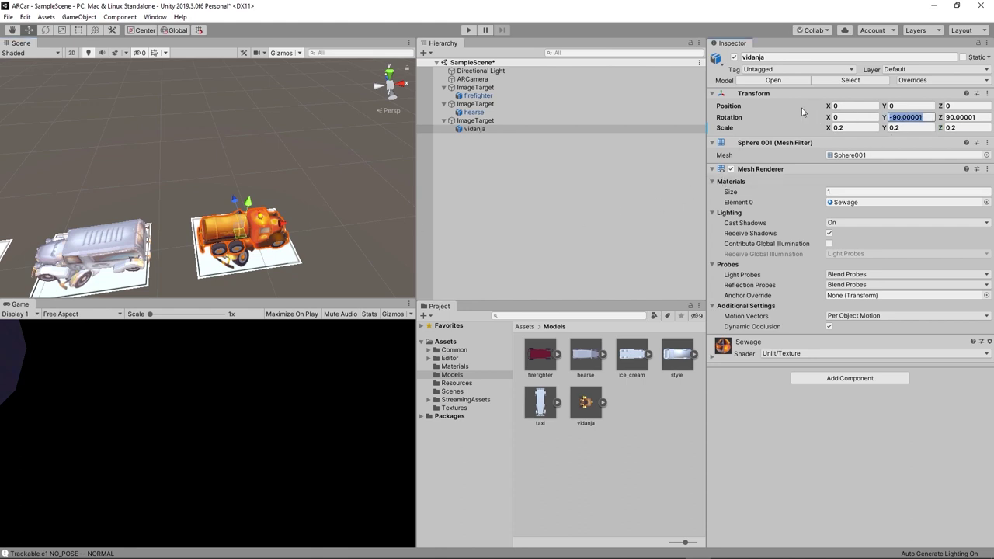
pyautogui.write('90')
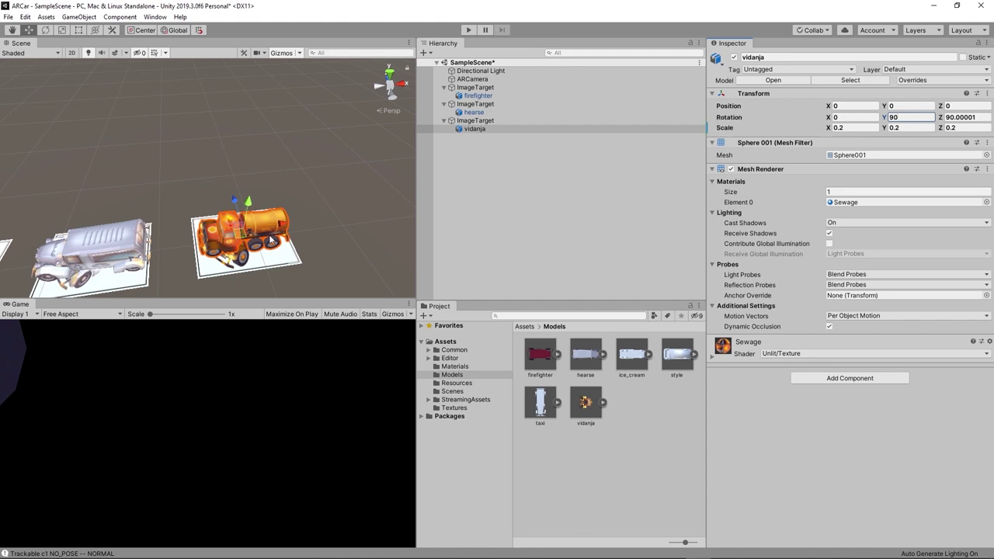
pyautogui.moveTo(272, 240)
pyautogui.mouseDown(button='right')
pyautogui.moveTo(275, 227)
pyautogui.moveTo(347, 215)
pyautogui.mouseUp(button='right')
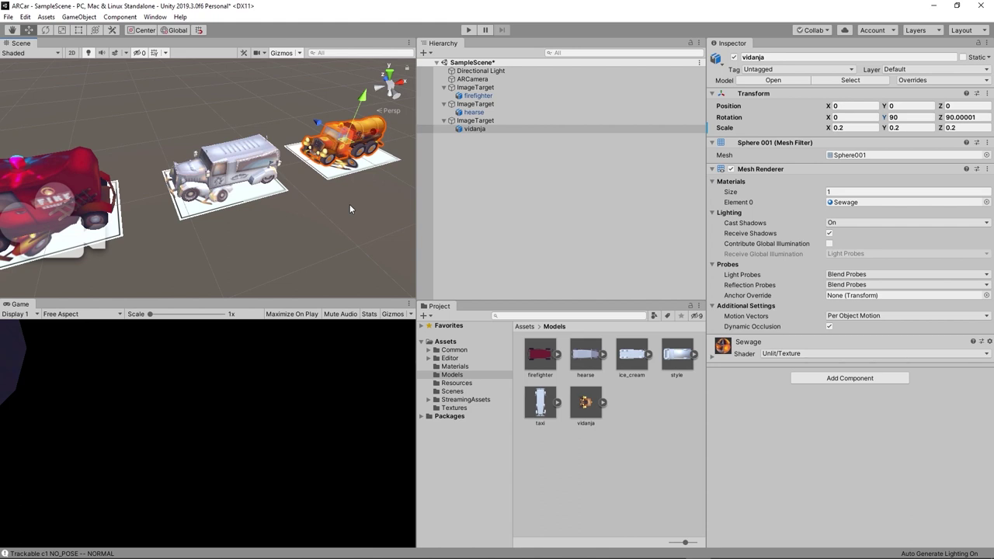
pyautogui.click(467, 30)
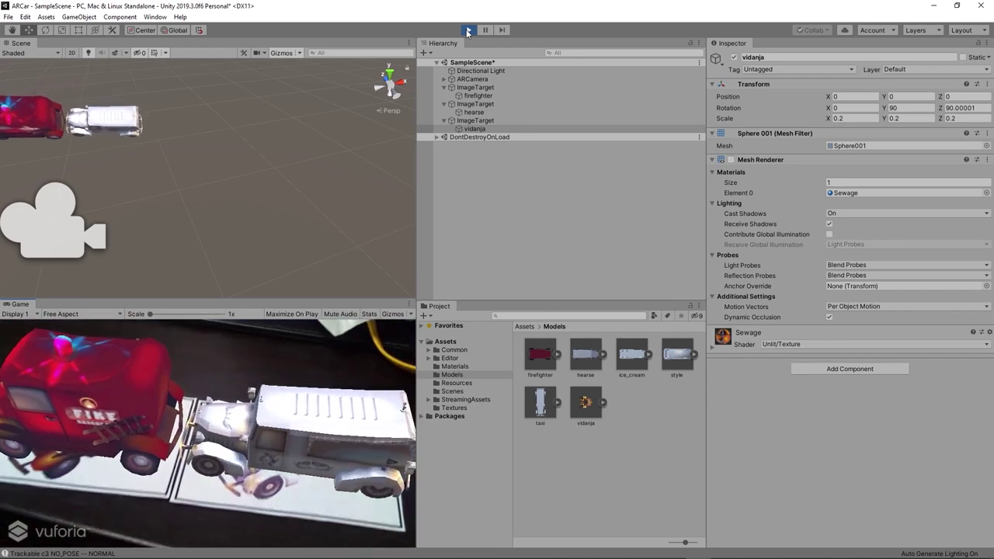
pyautogui.click(467, 30)
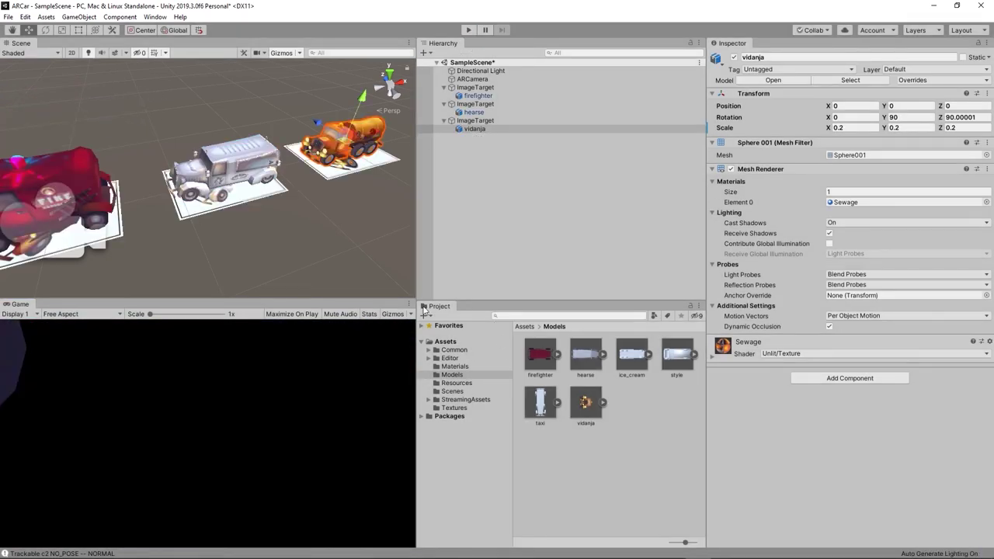
# Set Max Simultaneous Tracked Images to 1 in VuforiaConfiguration and start Play mode.
pyautogui.click(466, 385)
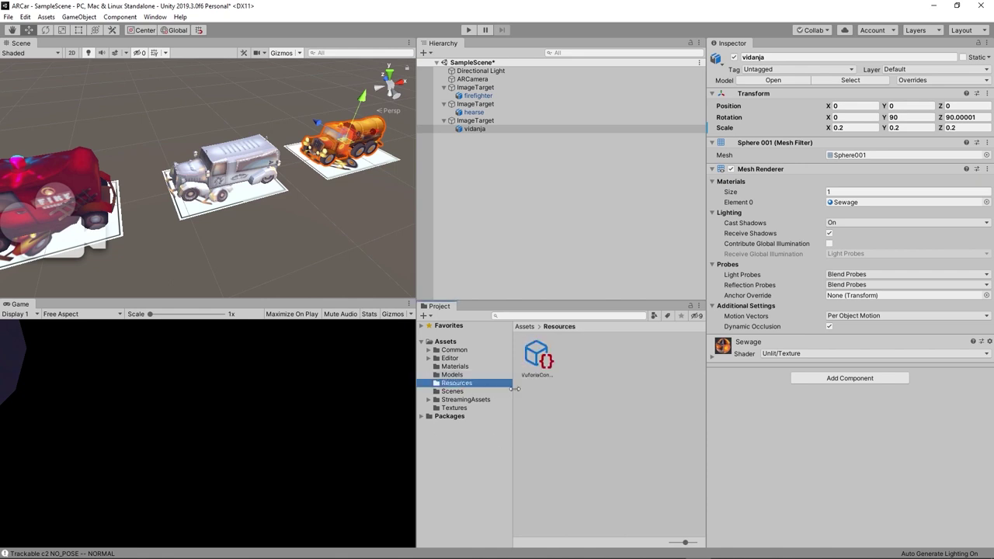
pyautogui.click(546, 360)
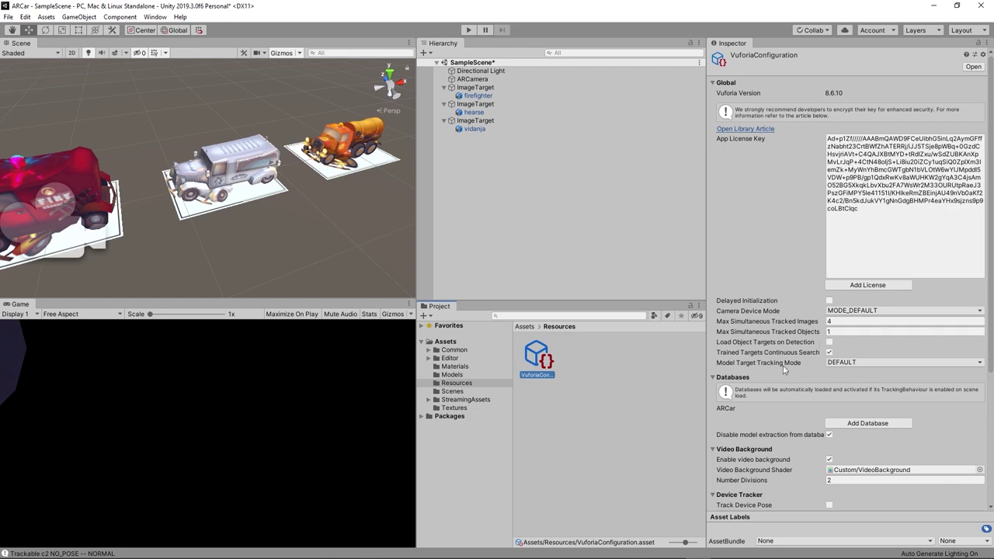
pyautogui.moveTo(772, 370)
pyautogui.click(857, 320)
pyautogui.write('1')
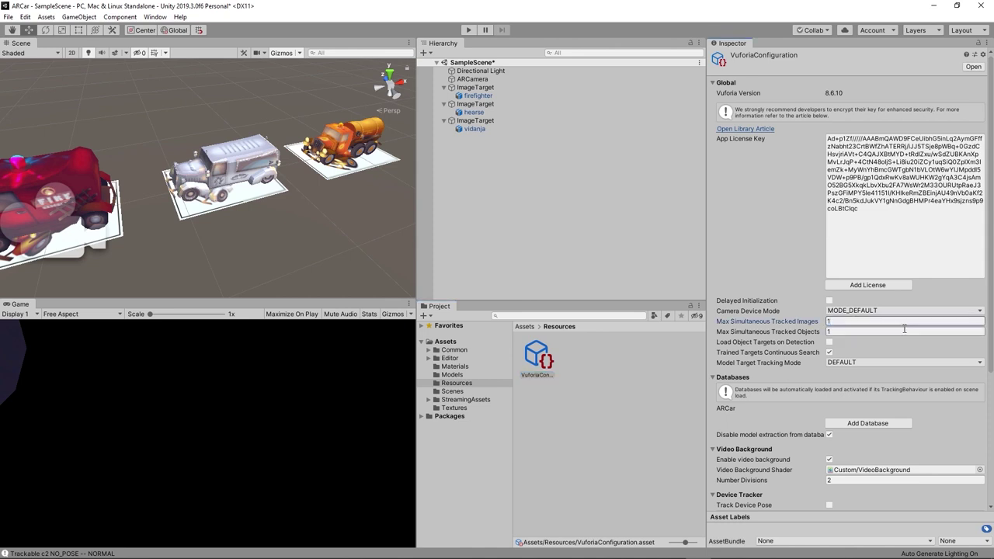
pyautogui.click(468, 31)
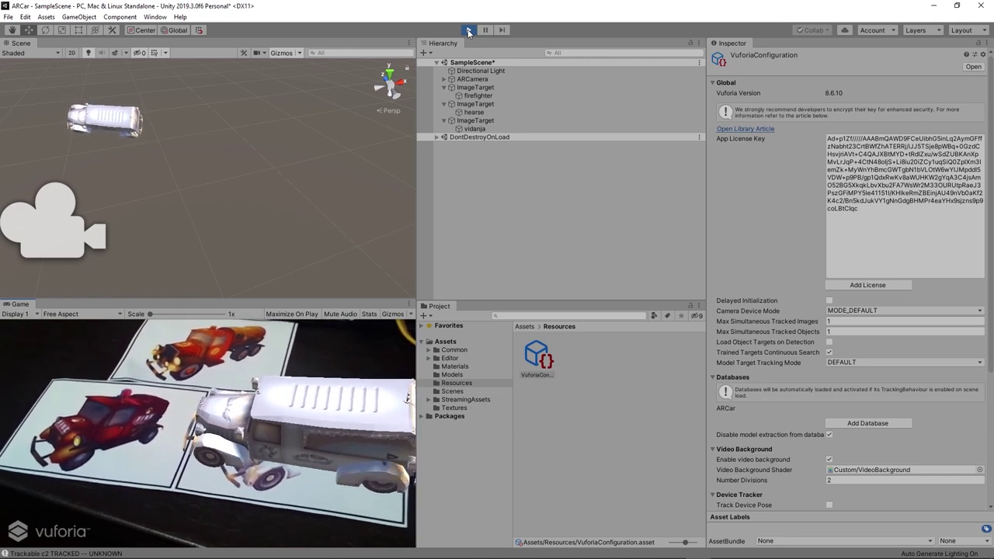
# Stop Play mode and raise Max Simultaneous Tracked Images to 3 in VuforiaConfiguration.
pyautogui.click(468, 30)
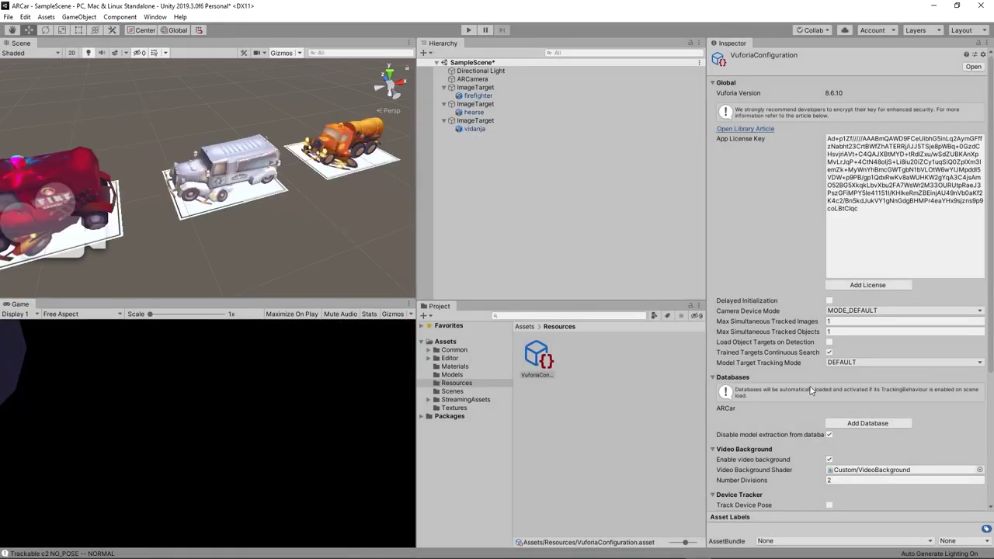
pyautogui.click(845, 324)
pyautogui.doubleClick(848, 327)
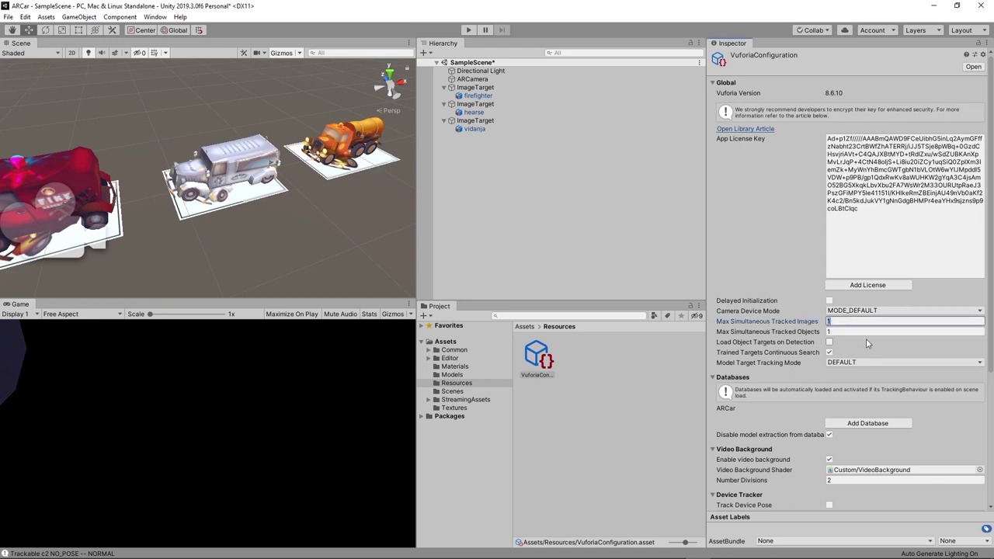
pyautogui.write('3')
pyautogui.click(885, 334)
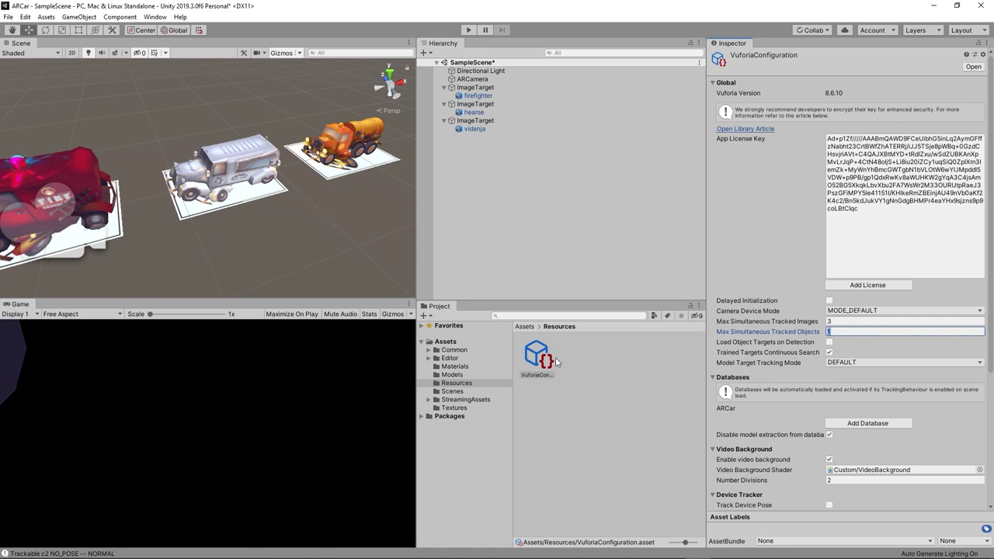
# Save SampleScene from the File menu.
pyautogui.click(477, 392)
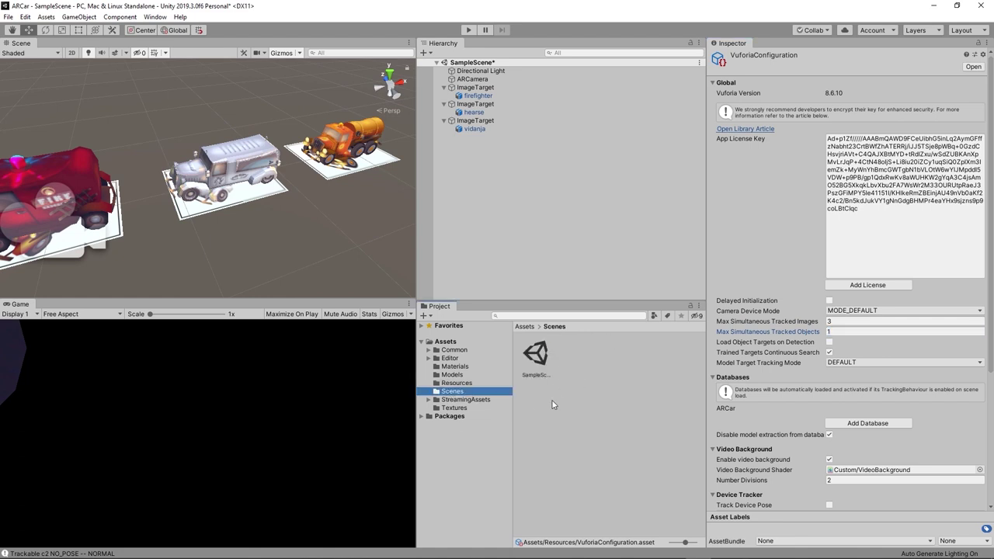
pyautogui.click(8, 17)
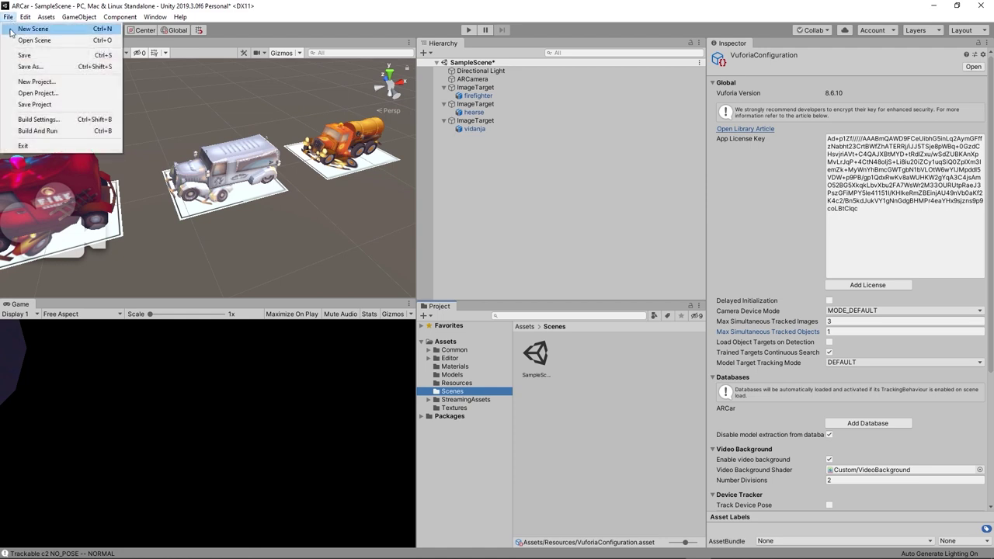
pyautogui.click(34, 56)
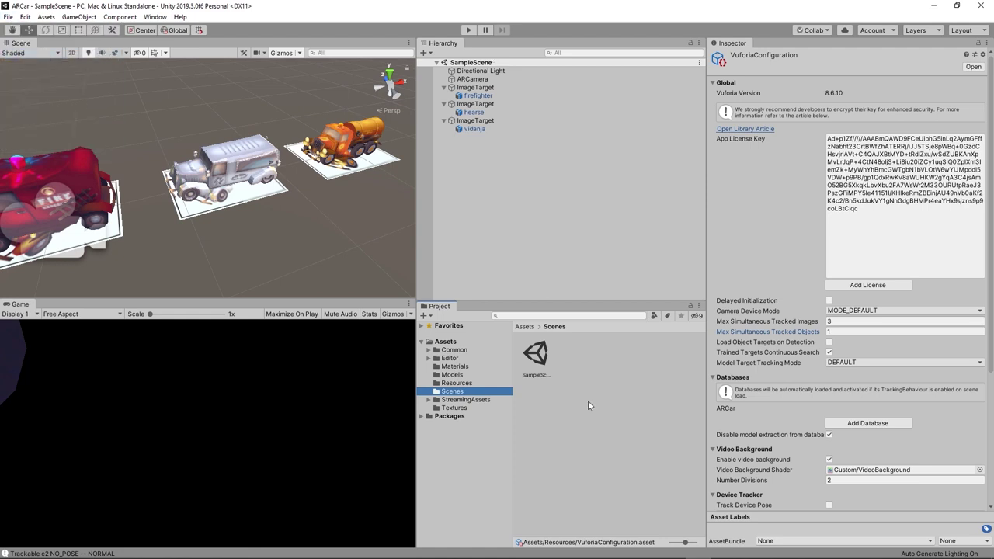